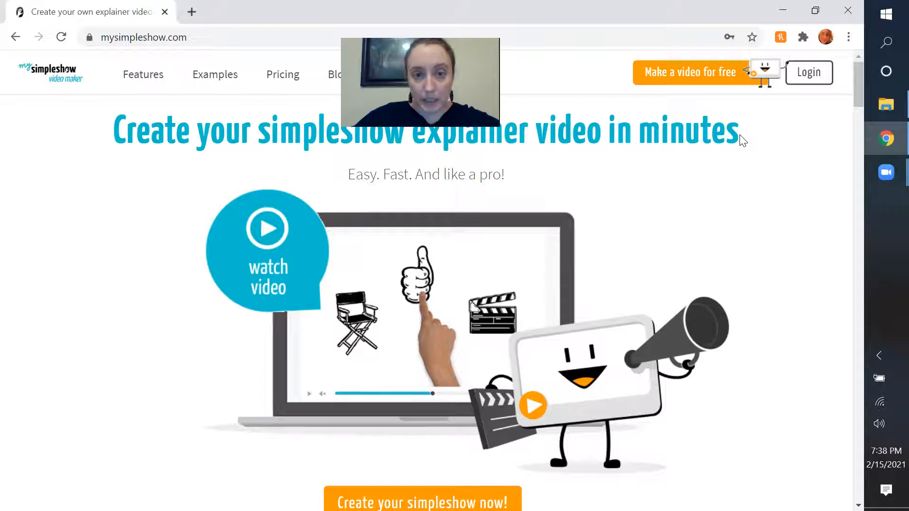
Log in to the mysimpleshow account with the filled-in e-mail and password.
left_click(810, 78)
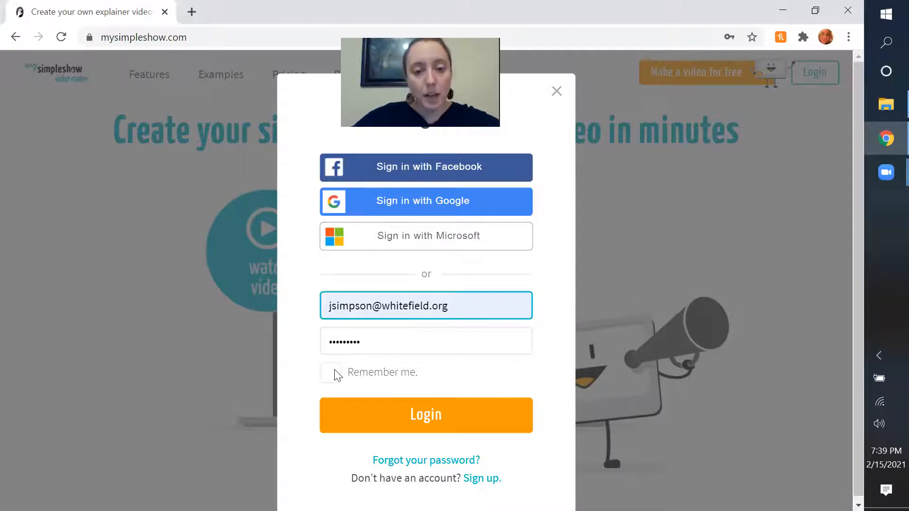
left_click(374, 416)
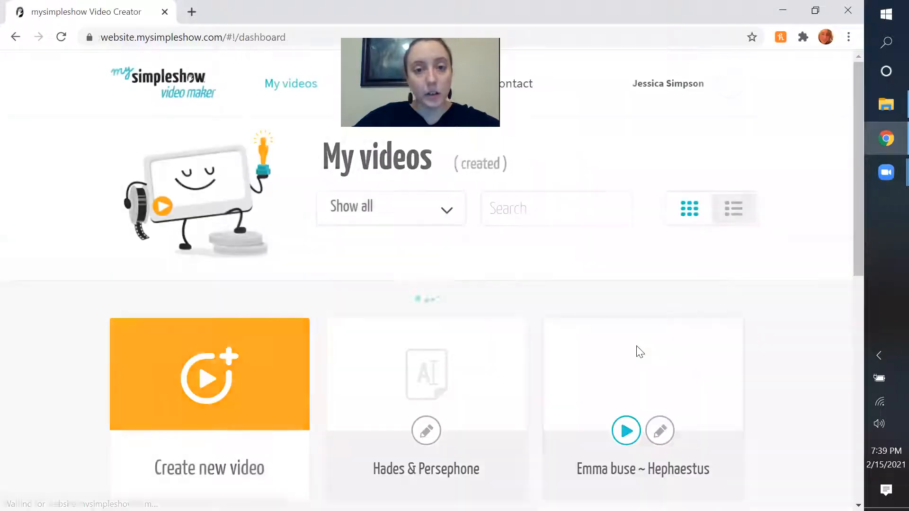
Permanently delete the "Hades & Persephone" project from the list of created videos.
scroll(637, 346, "down", 5)
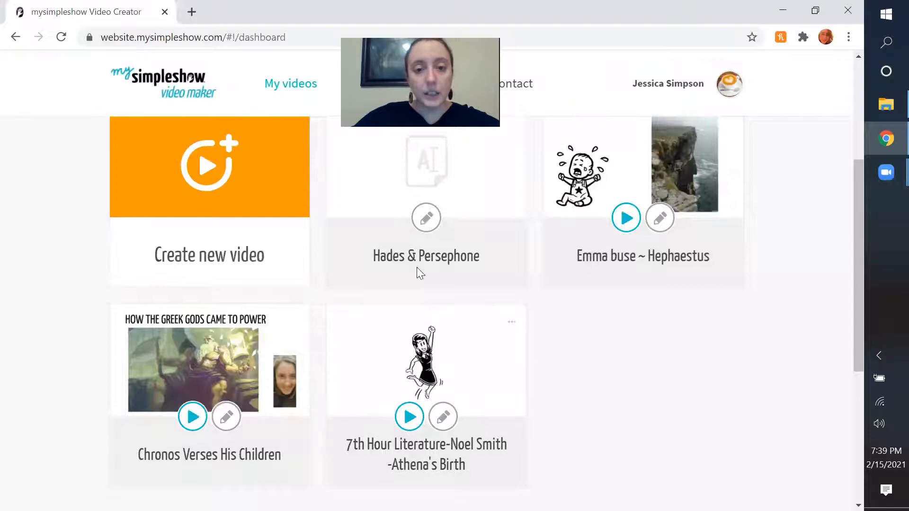
scroll(587, 345, "down", 3)
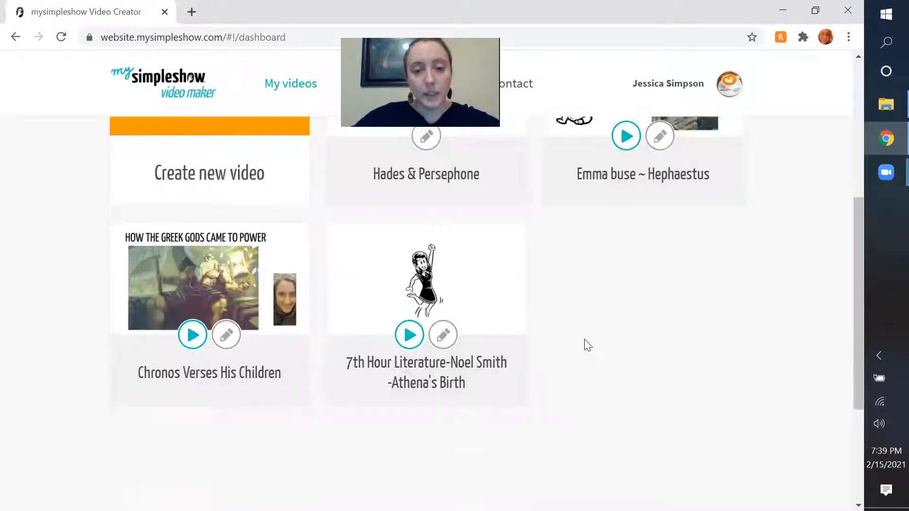
scroll(588, 345, "up", 5)
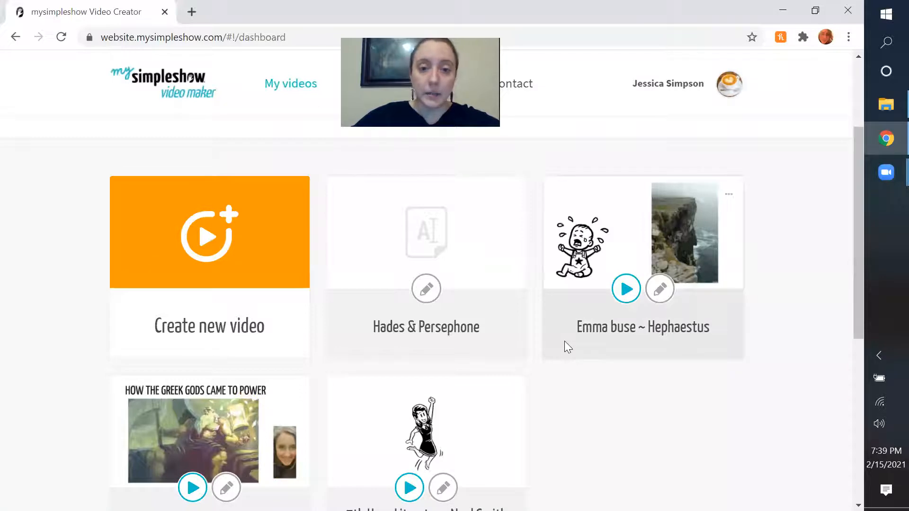
left_click(512, 194)
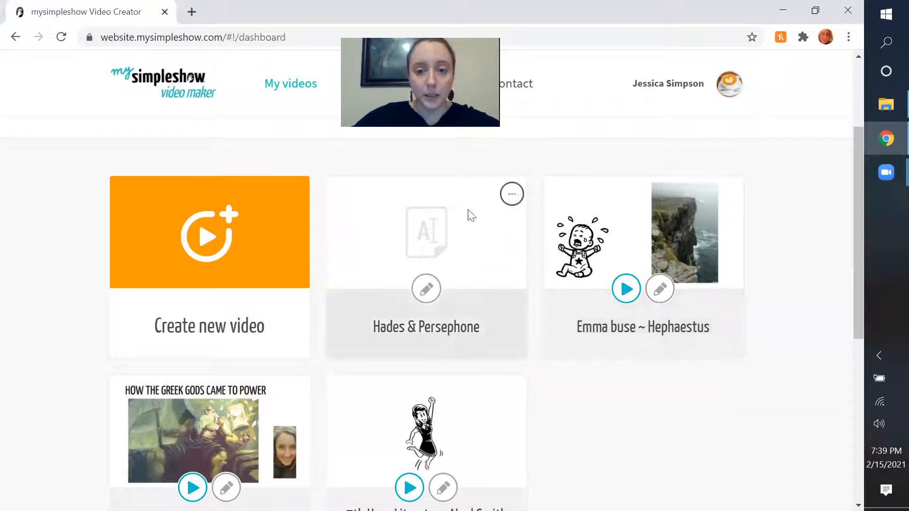
left_click(482, 194)
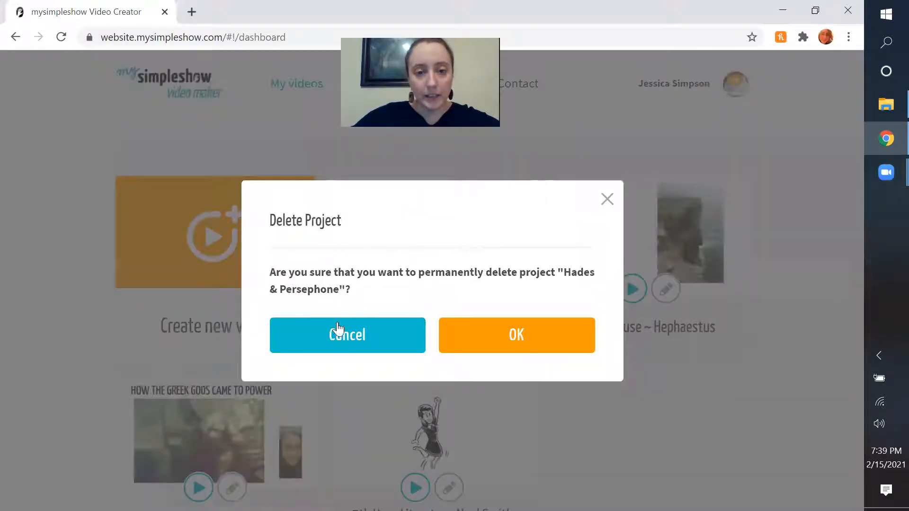
left_click(505, 334)
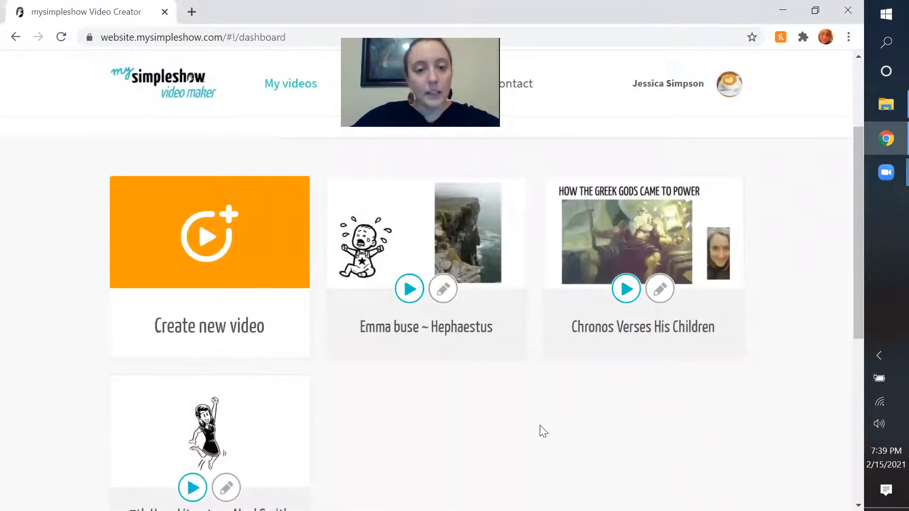
Open the finished video "Chronos Verses His Children" and play it as an example.
scroll(542, 430, "up", 2)
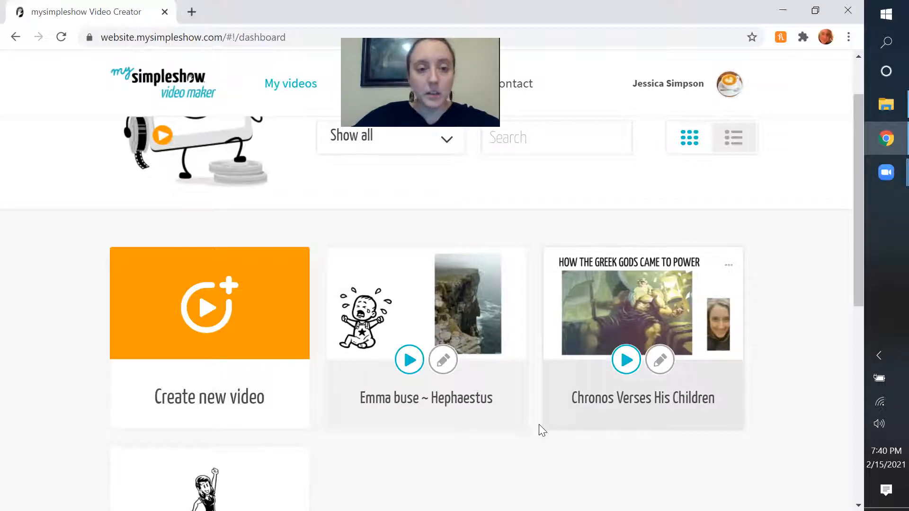
scroll(539, 424, "down", 1)
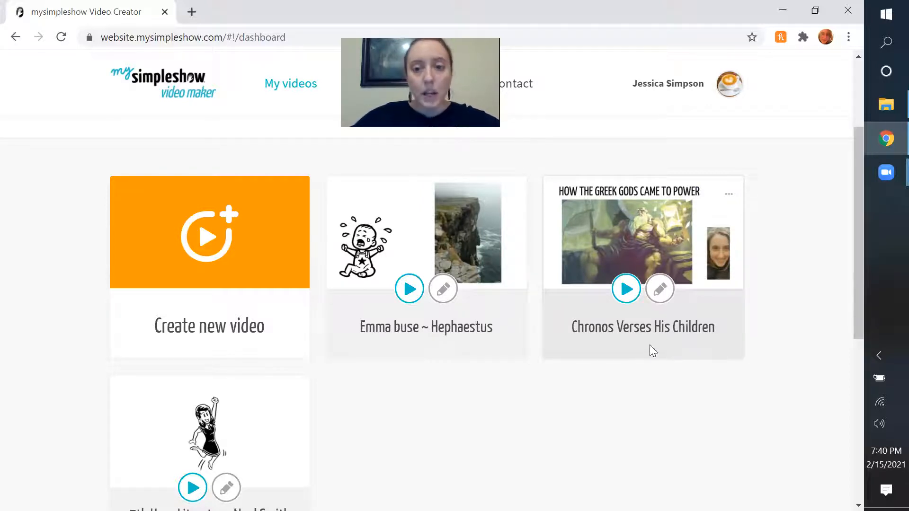
left_click(634, 292)
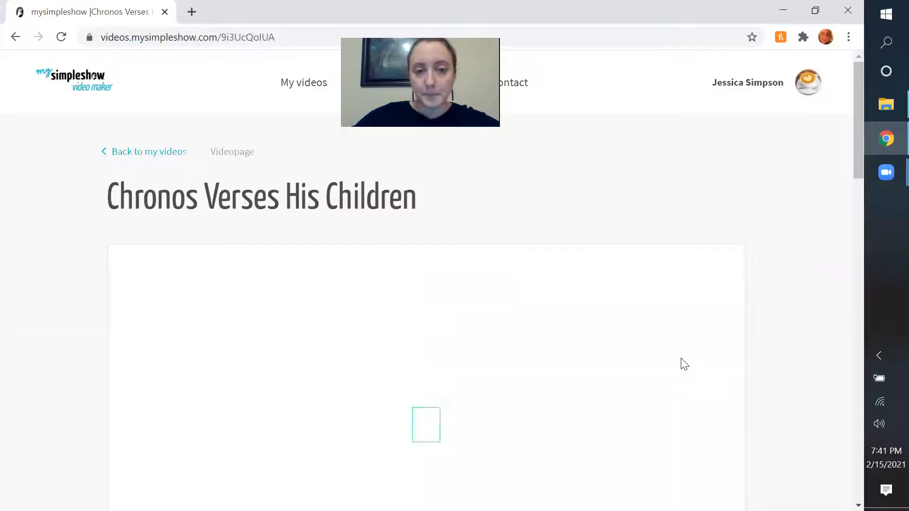
scroll(681, 358, "down", 3)
scroll(680, 358, "up", 2)
scroll(681, 361, "down", 1)
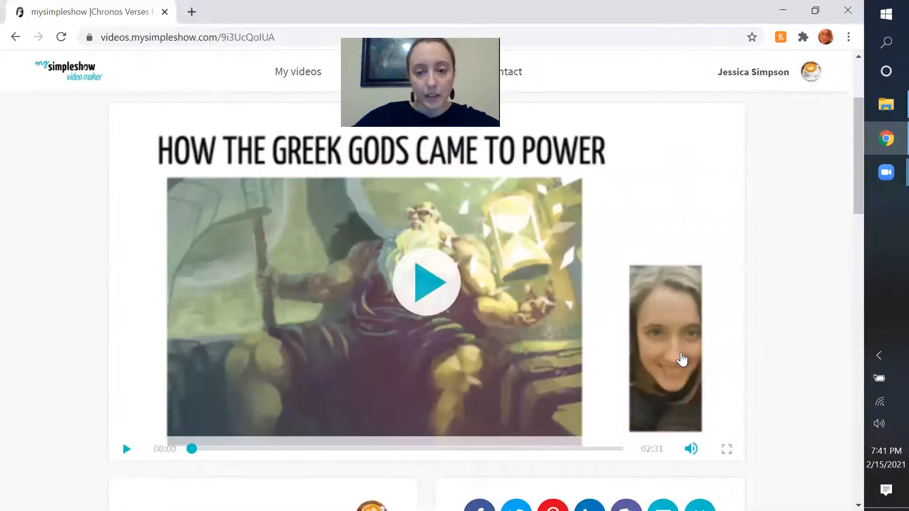
left_click(436, 289)
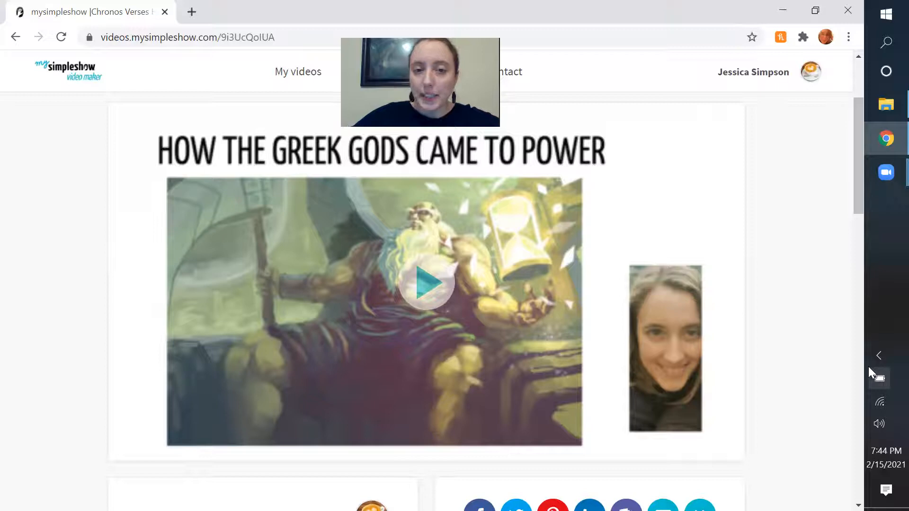
Return to the video dashboard and start a new English video project named "Hades & Persephone".
left_click(16, 37)
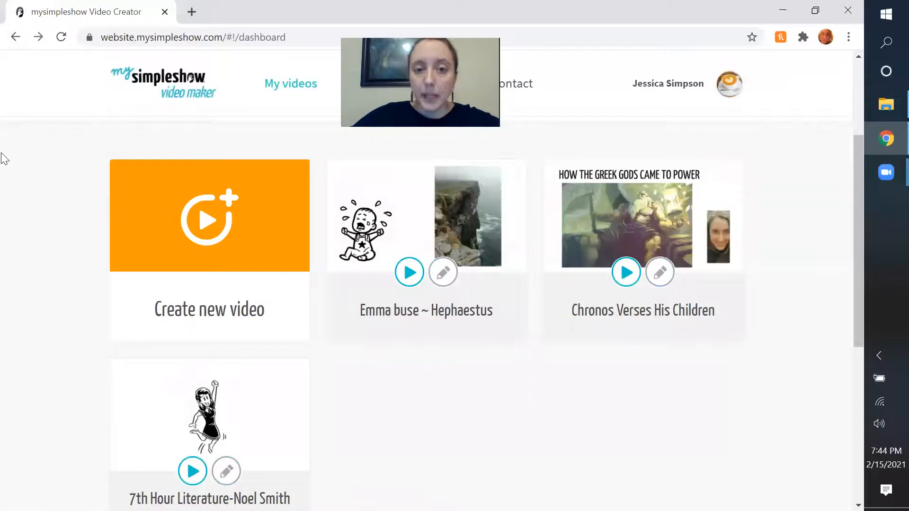
left_click(252, 237)
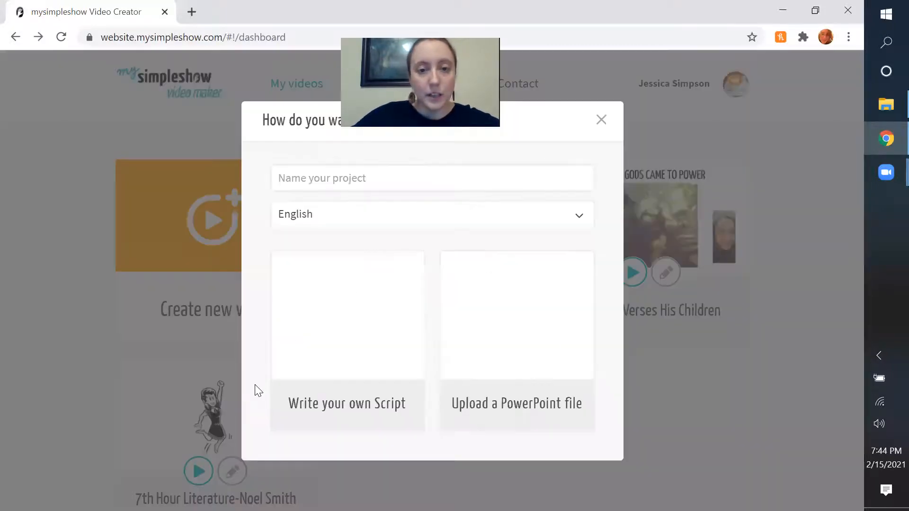
left_click(367, 177)
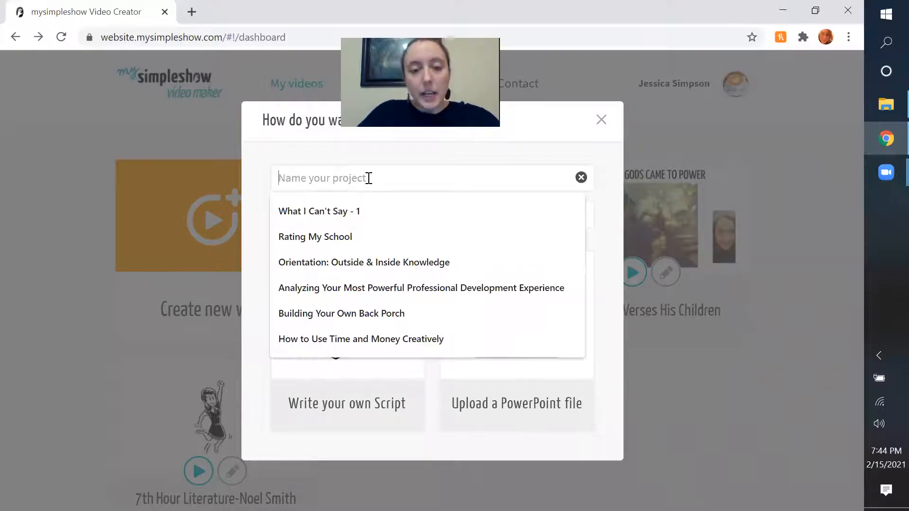
type("Hades ")
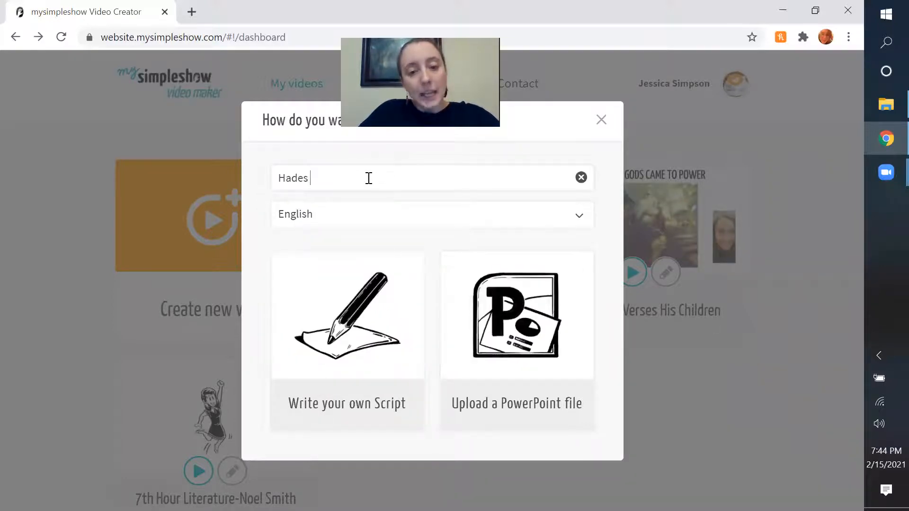
type("& Pers")
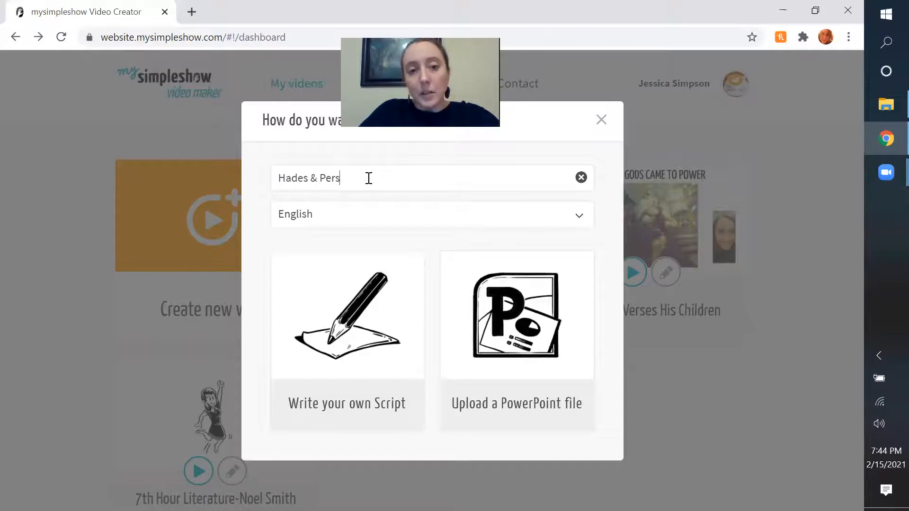
type("ephone")
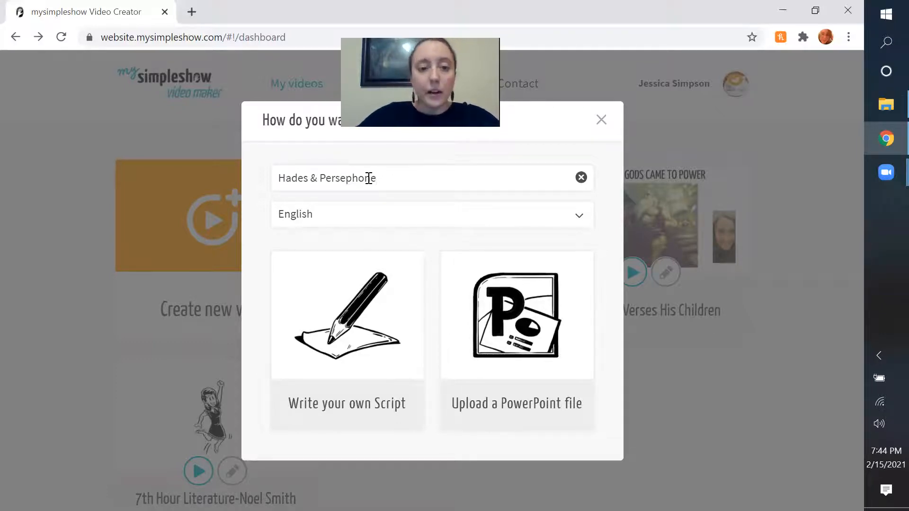
Choose to write your own script and use the Blank template as the storyline.
left_click(305, 381)
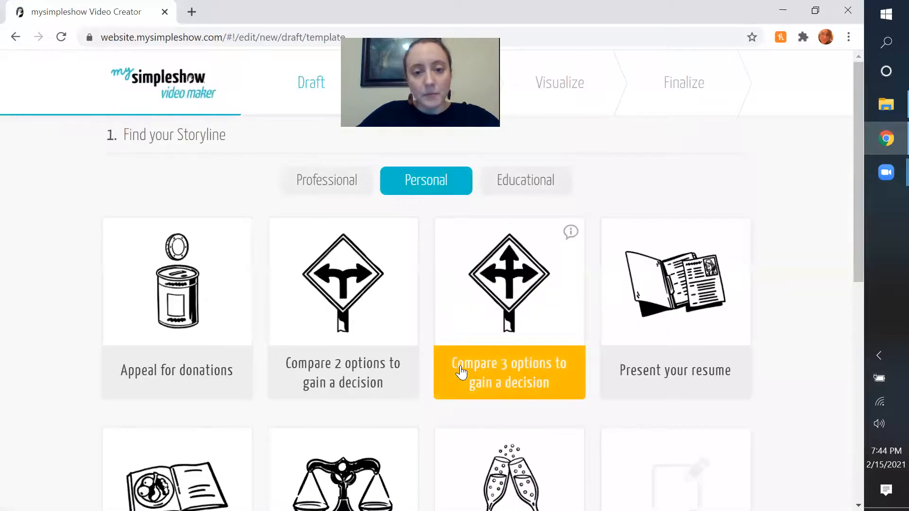
scroll(654, 331, "down", 3)
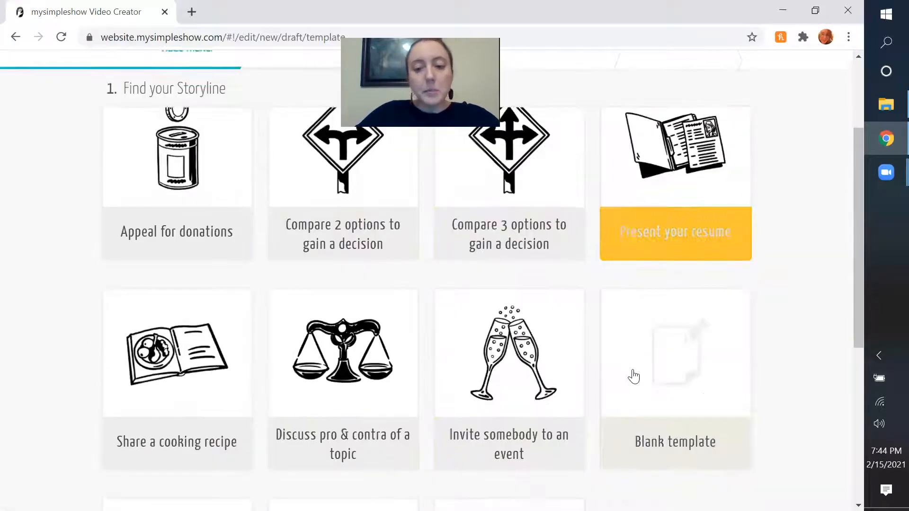
left_click(690, 384)
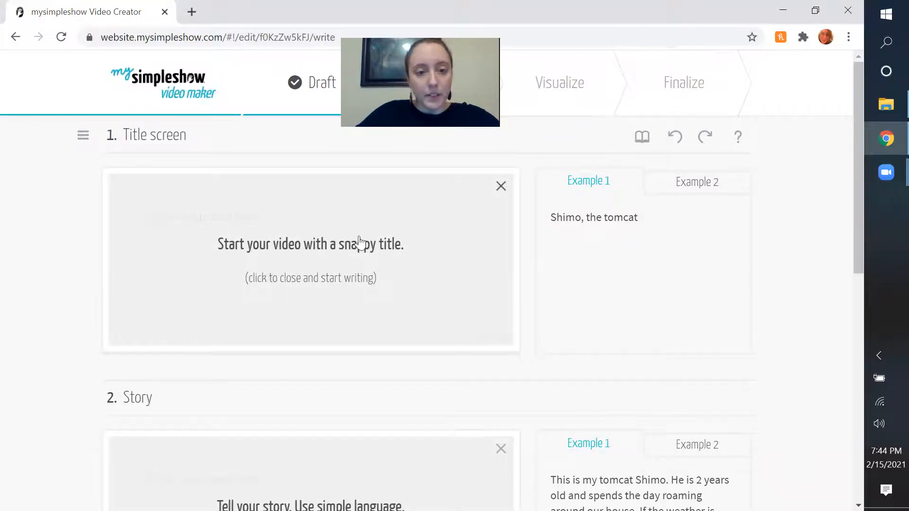
Write the title screen text "The Most Romantic Story in All of Greek Mythology: Hades & Persephone".
scroll(349, 270, "down", 5)
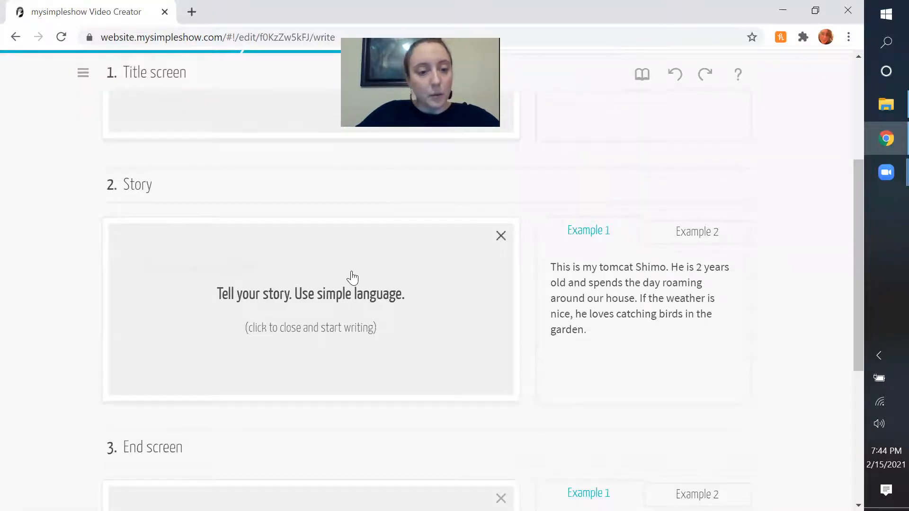
scroll(353, 277, "down", 6)
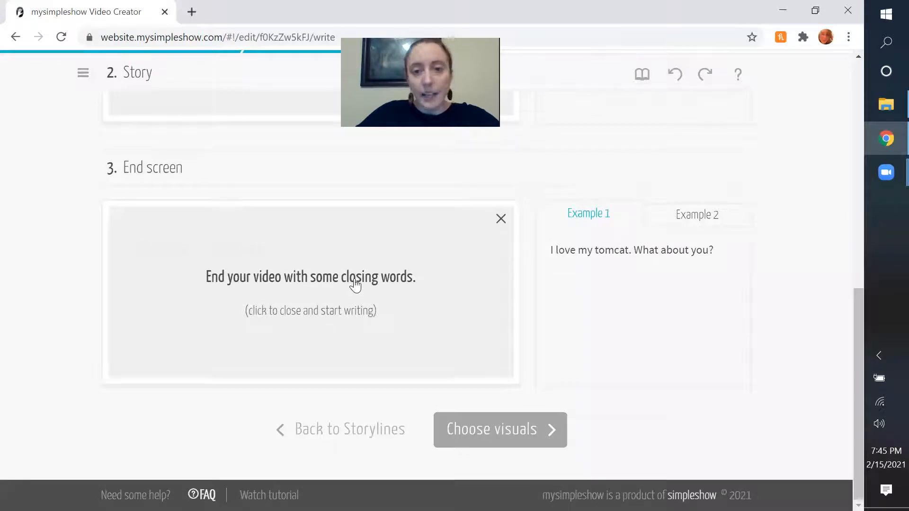
scroll(354, 283, "up", 11)
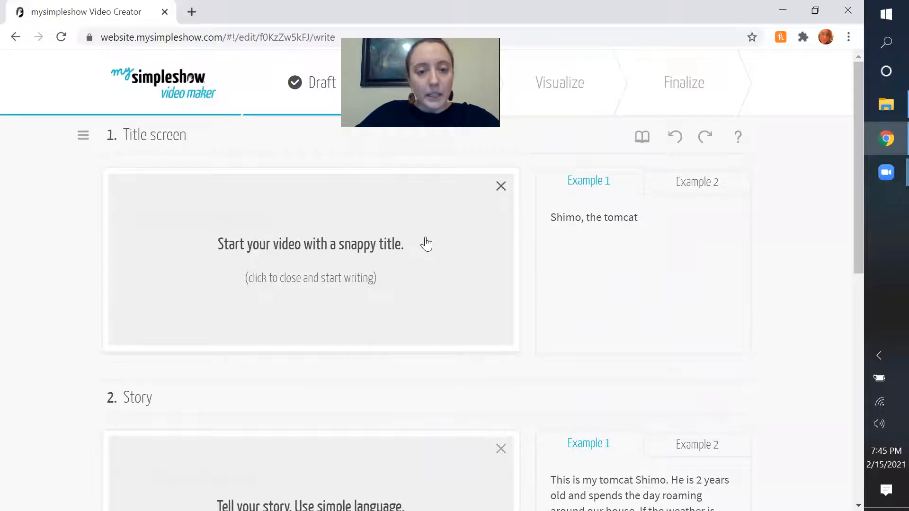
left_click(297, 262)
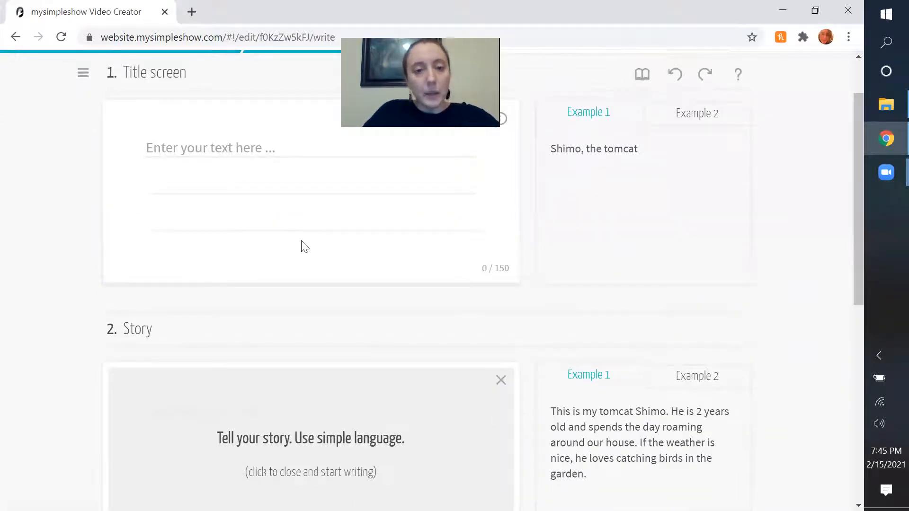
type("he Most R")
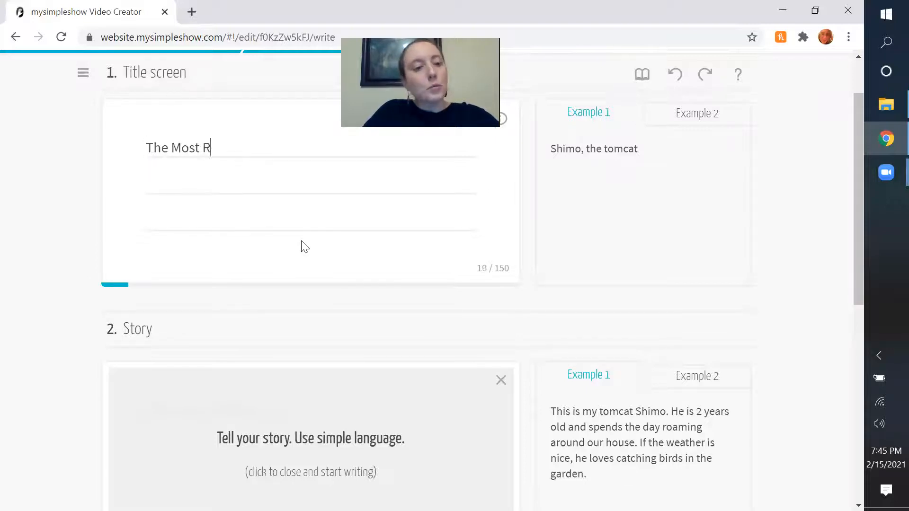
type("omantic Story in All of Gree")
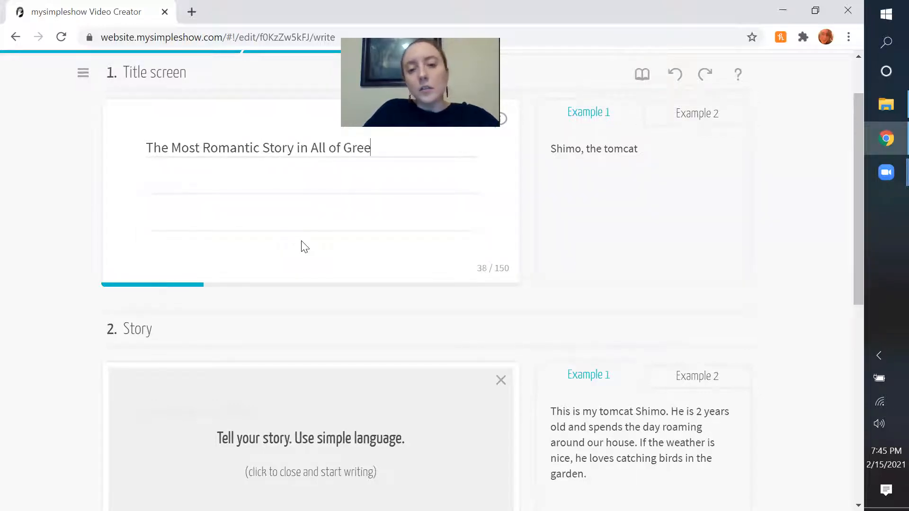
type("k Literature")
key("BackSpace")
key("BackSpace")
key("BackSpace")
key("BackSpace")
key("BackSpace")
key("BackSpace")
key("BackSpace")
key("BackSpace")
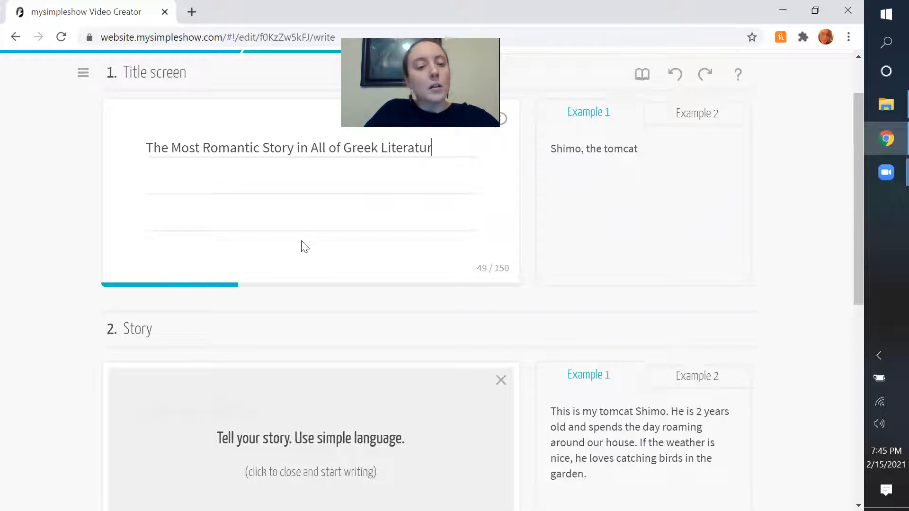
type("Mythol")
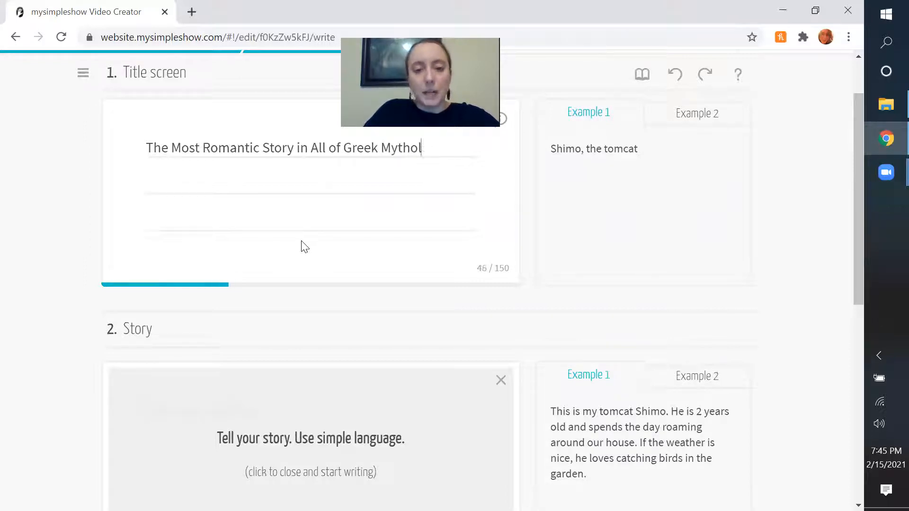
type("ogy: Hades & Per")
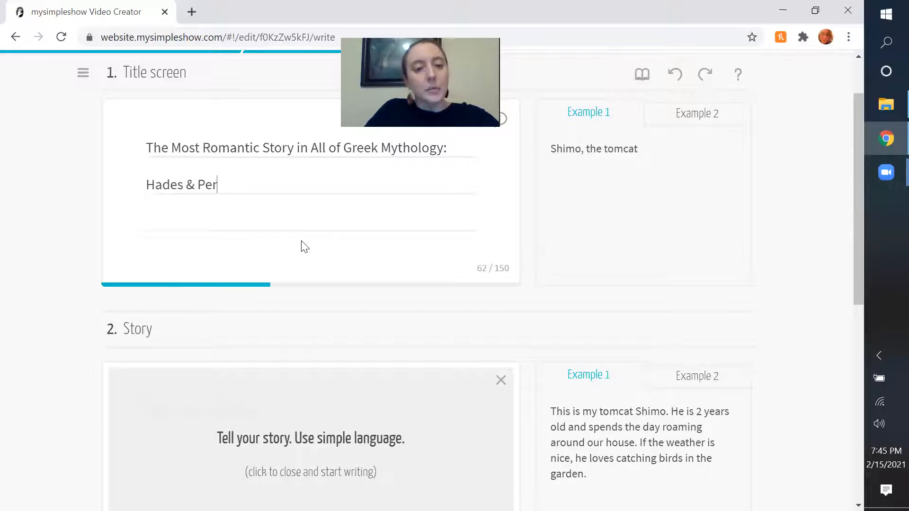
type("sephone")
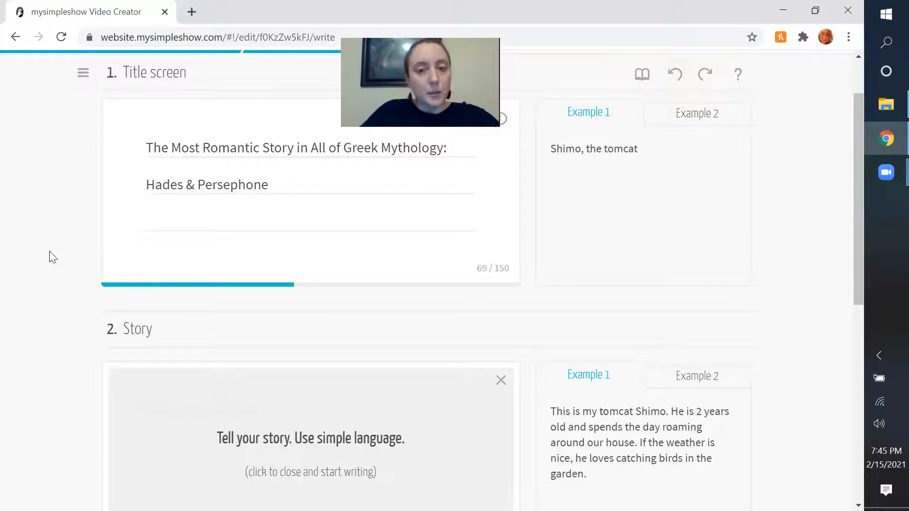
Dismiss the writing hint on the Story section and activate its text area for writing.
scroll(57, 233, "down", 3)
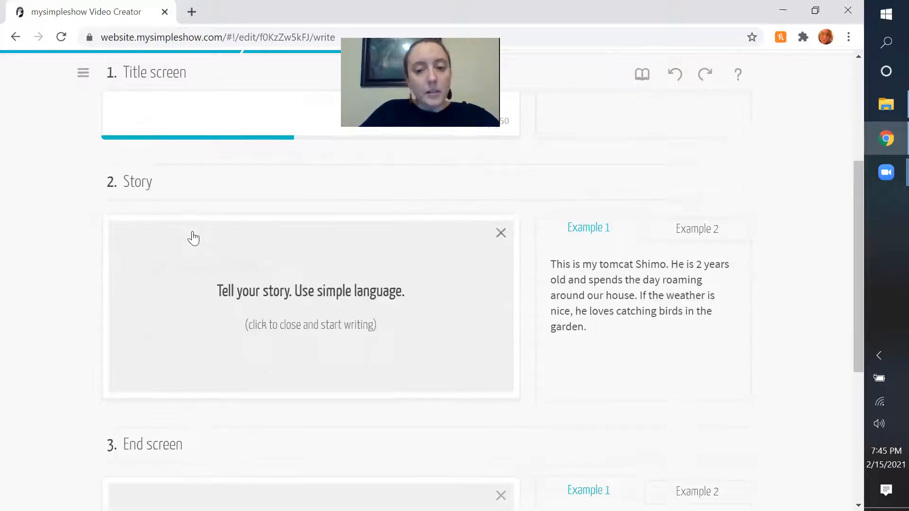
scroll(193, 238, "down", 3)
scroll(193, 238, "up", 2)
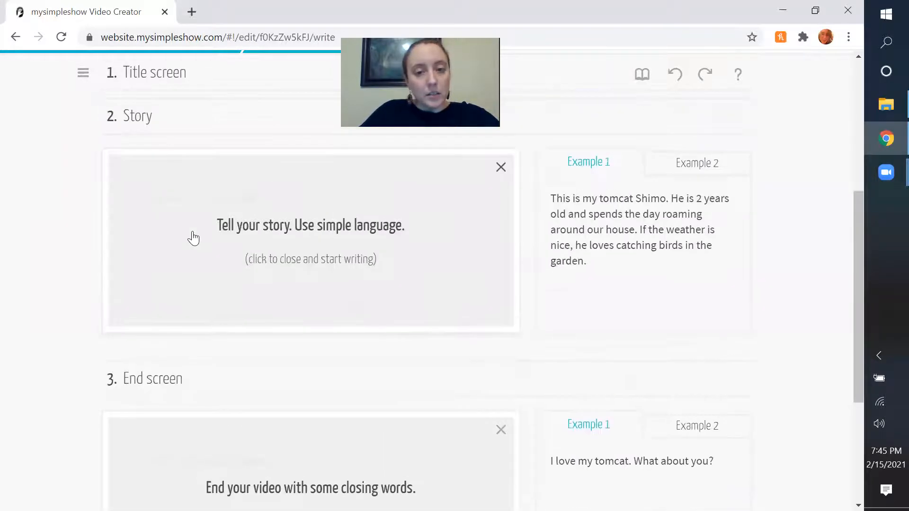
left_click(193, 238)
scroll(264, 274, "up", 2)
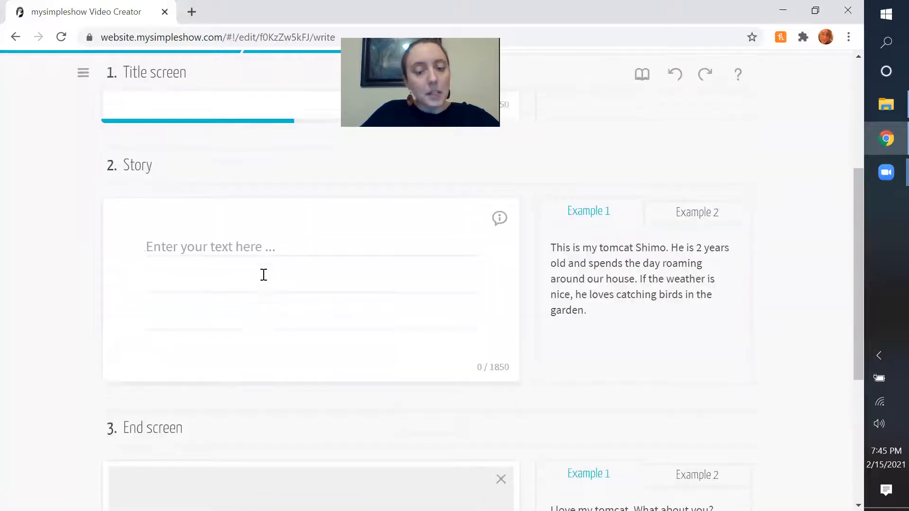
scroll(264, 275, "up", 1)
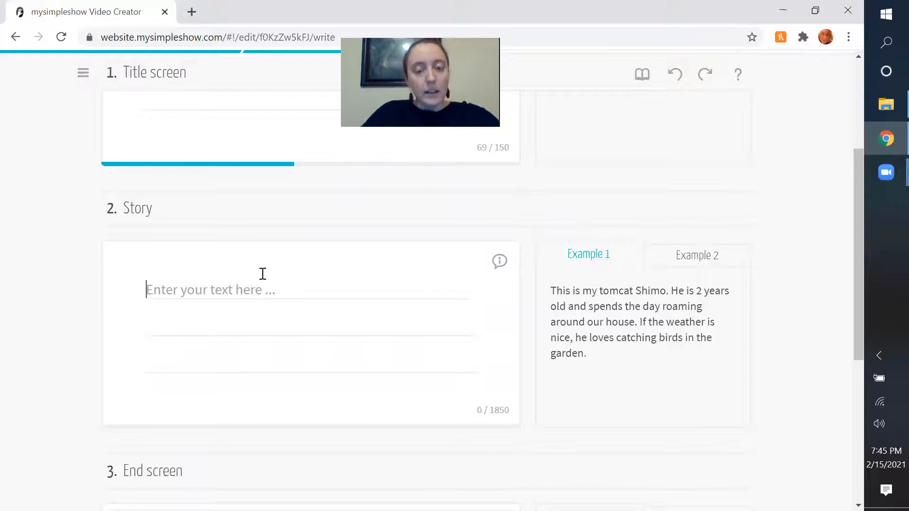
scroll(263, 274, "down", 2)
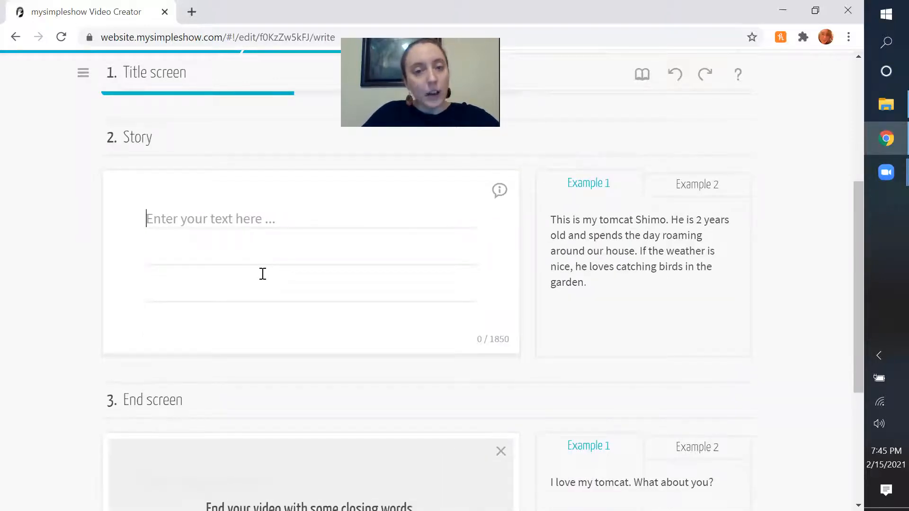
left_click(263, 274)
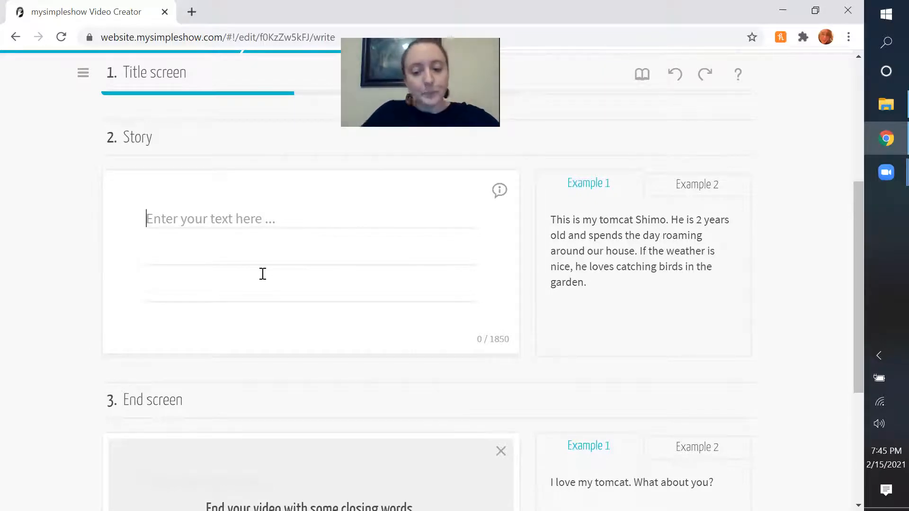
Begin the story text with "Once upon a time there was a goddess named Demeter".
type("Once upon")
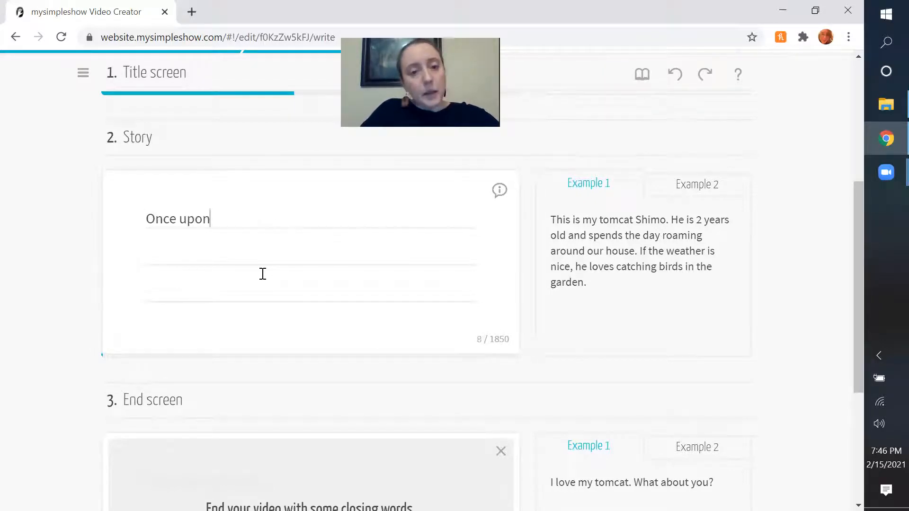
type(" a time there was a pb")
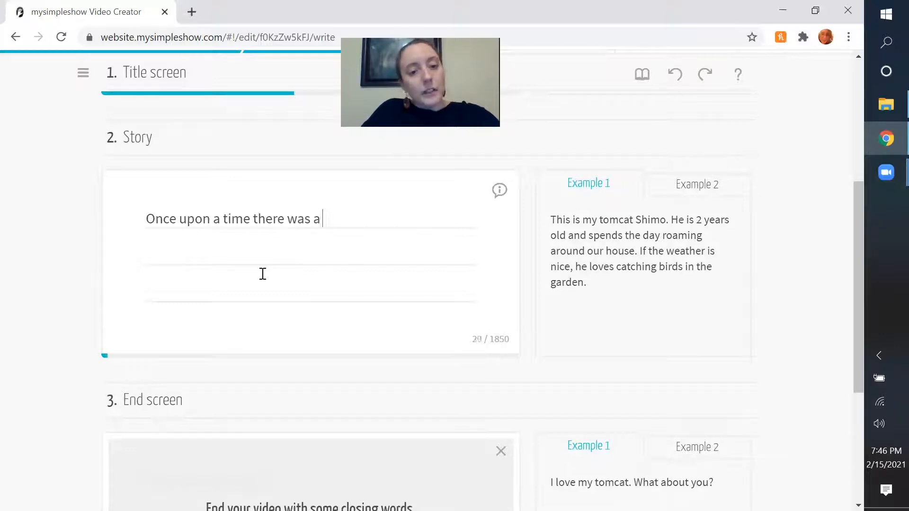
key("BackSpace")
key("BackSpace")
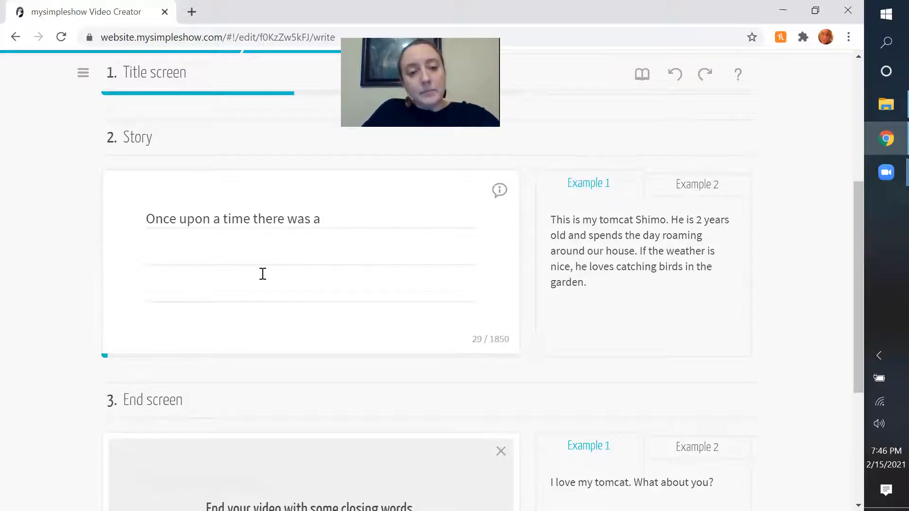
type("godde")
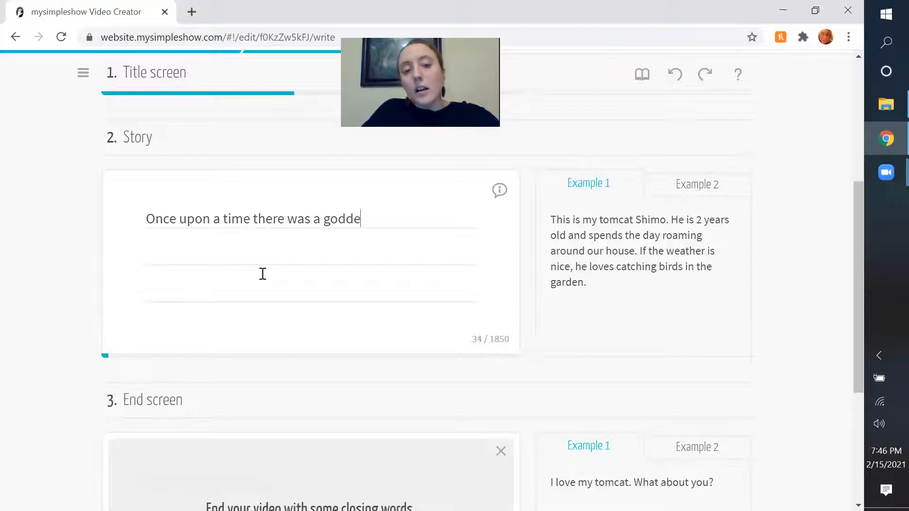
type("ss named Demeter")
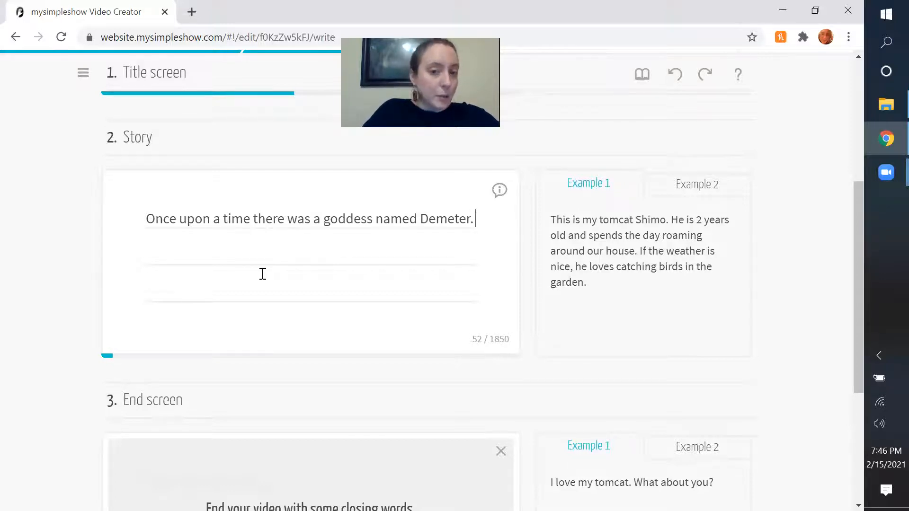
type(". Demester was")
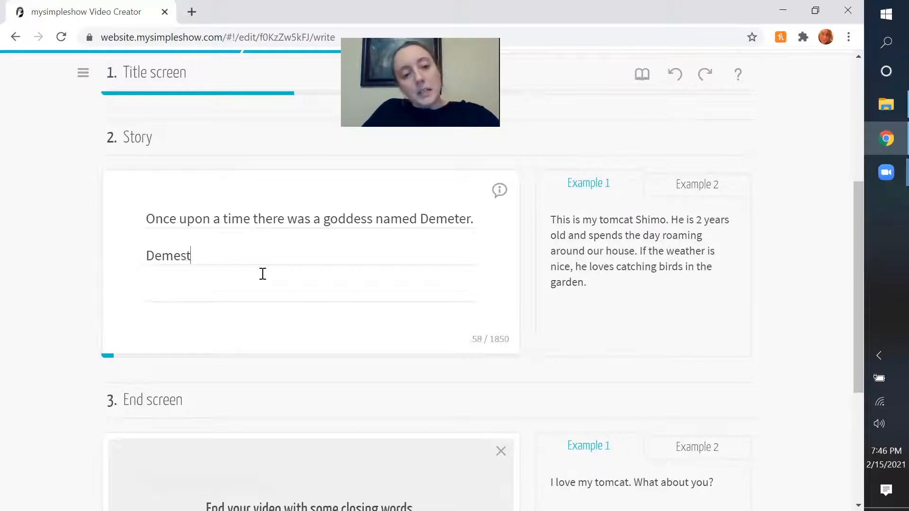
End the opening sentence with a period and continue the story with "Demeter was goddess of the harvest".
key("BackSpace")
key("BackSpace")
key("BackSpace")
key("BackSpace")
key("BackSpace")
key("BackSpace")
key("BackSpace")
key("BackSpace")
type("te")
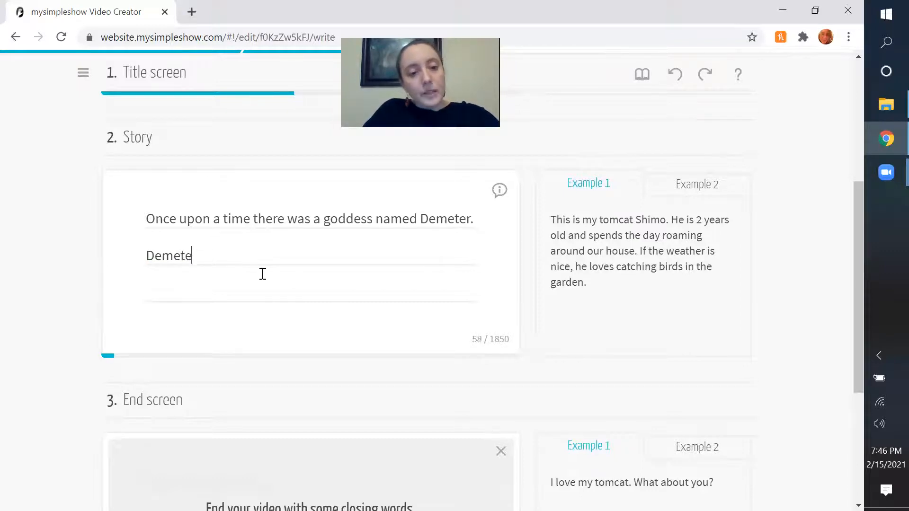
type("r was goddess of hte har")
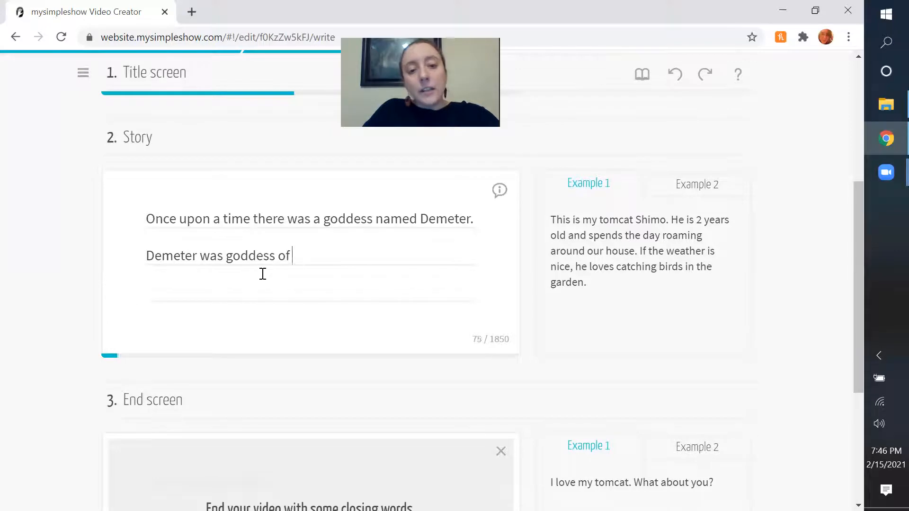
key("BackSpace")
key("BackSpace")
key("BackSpace")
key("BackSpace")
key("BackSpace")
type("the harbes")
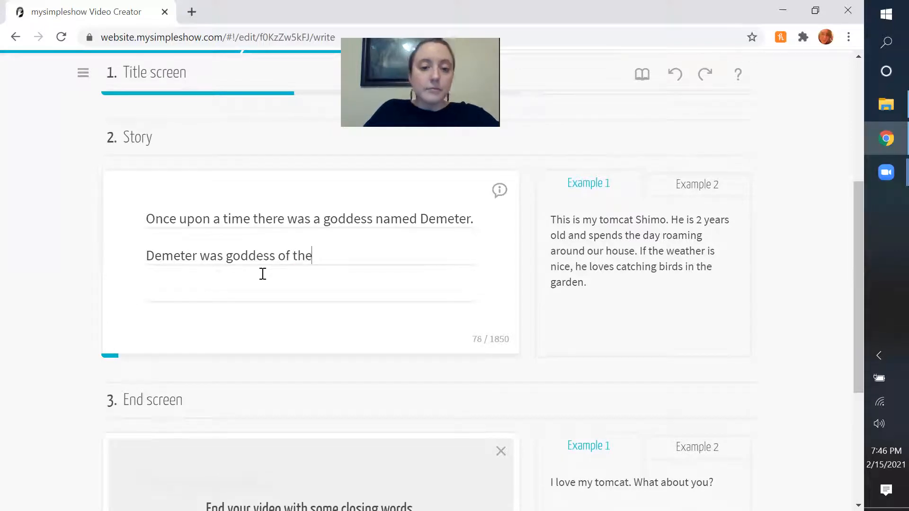
key("BackSpace")
key("BackSpace")
key("BackSpace")
type("vest and")
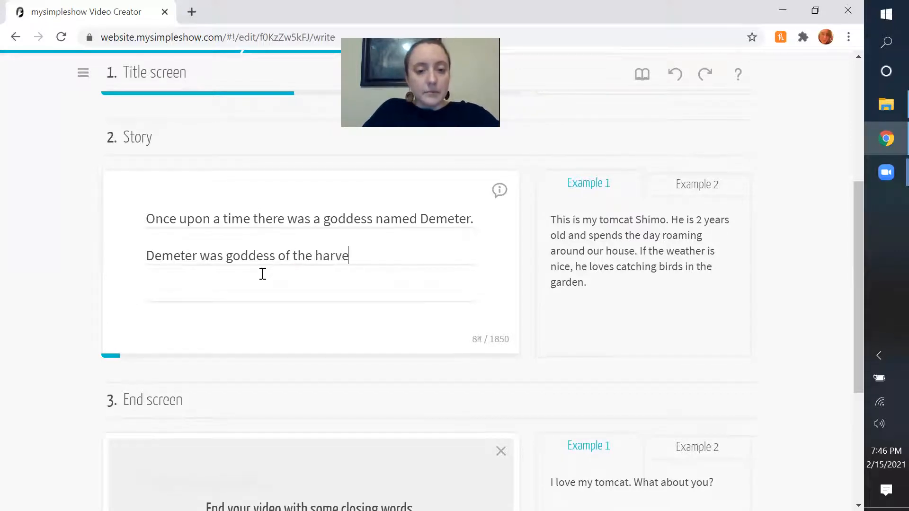
Complete the sentence about Demeter with ", and she had a beautiful daughter named Persephone.".
key("BackSpace")
key("BackSpace")
key("BackSpace")
type("and she ahd a")
key("BackSpace")
key("BackSpace")
key("BackSpace")
key("BackSpace")
key("BackSpace")
type("had a beautiful daughter named Persephone. Persephon")
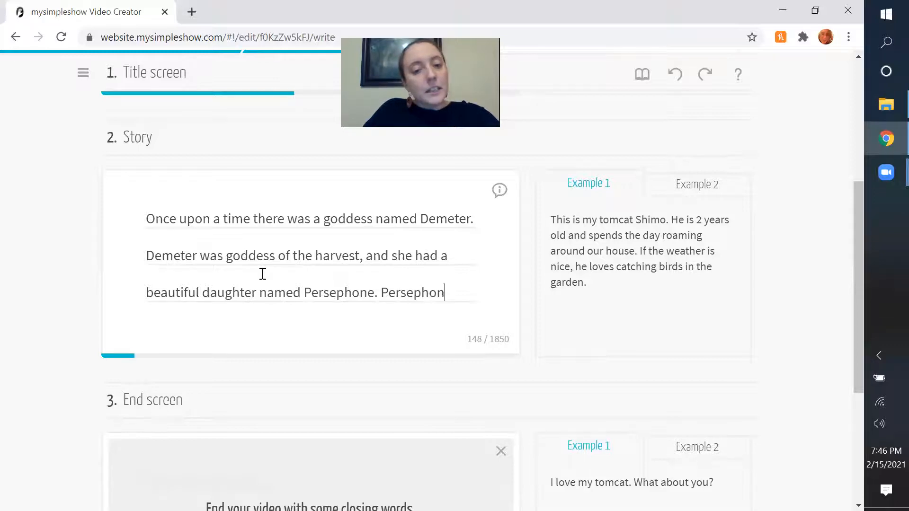
type("e's s")
key("BackSpace")
key("BackSpace")
key("BackSpace")
key("BackSpace")
key("BackSpace")
key("BackSpace")
key("BackSpace")
key("BackSpace")
key("BackSpace")
key("BackSpace")
key("BackSpace")
key("BackSpace")
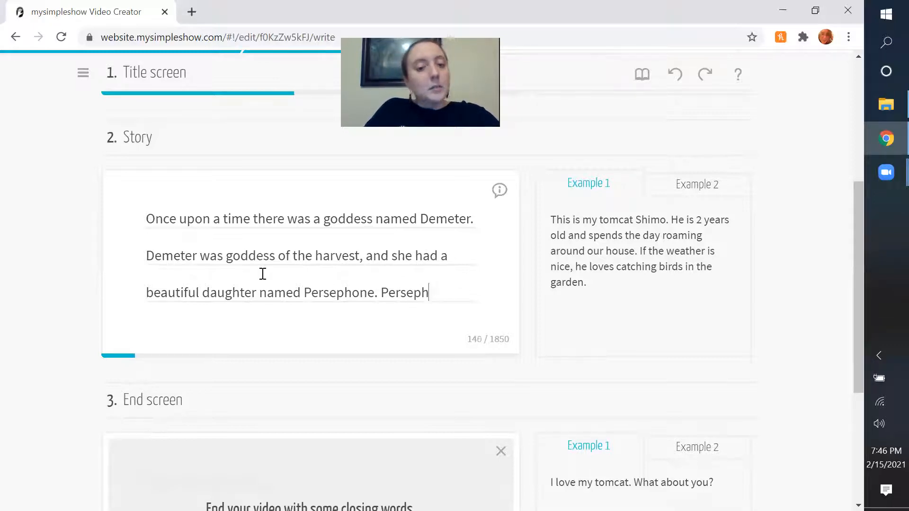
Start the next story sentence with "One day, Persephone was painting flowers alone when she saw".
type("One wa")
key("BackSpace")
key("BackSpace")
type("day, Perse")
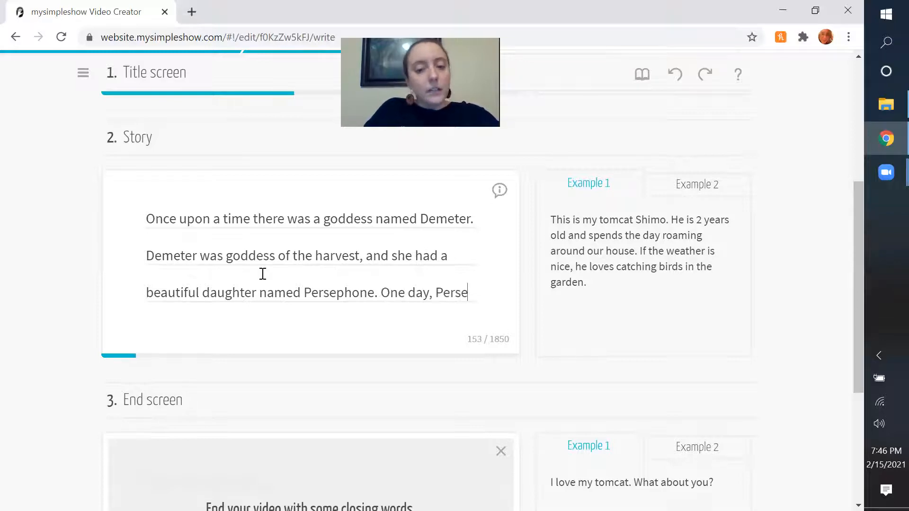
type("phone was ")
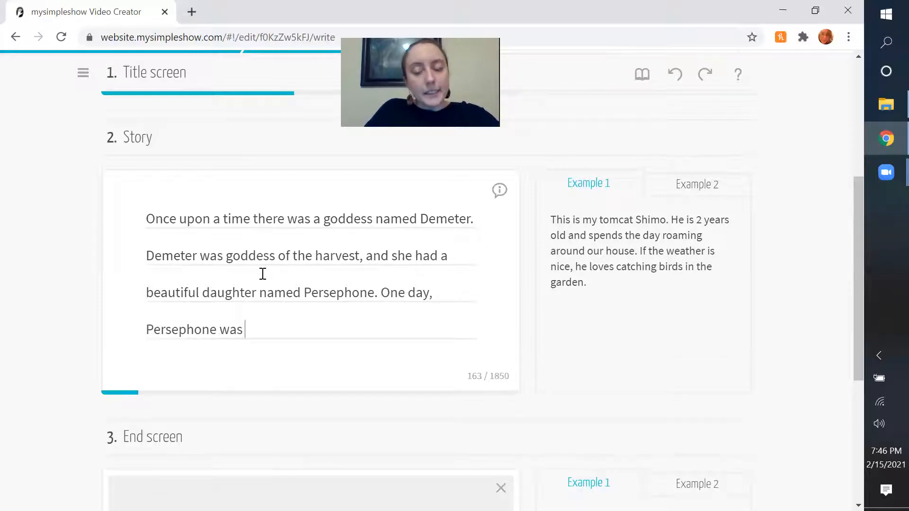
type("painting fl")
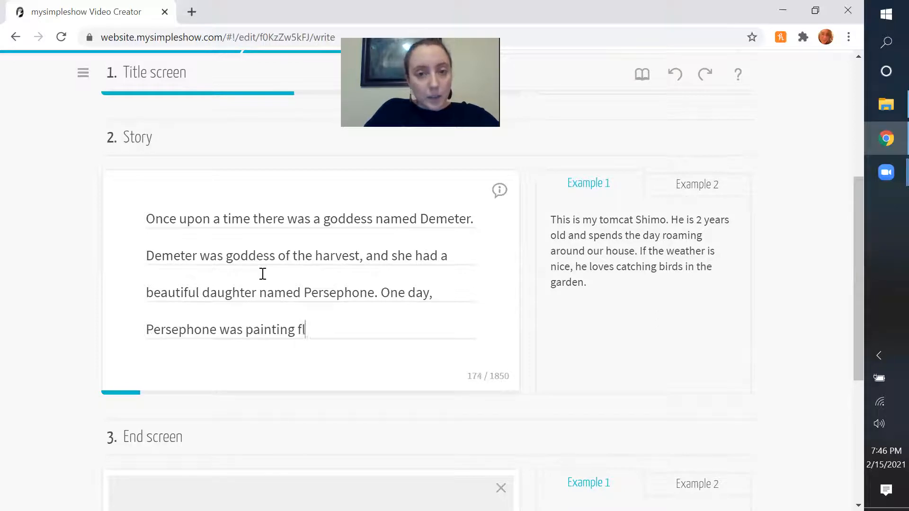
type("owers alone whne")
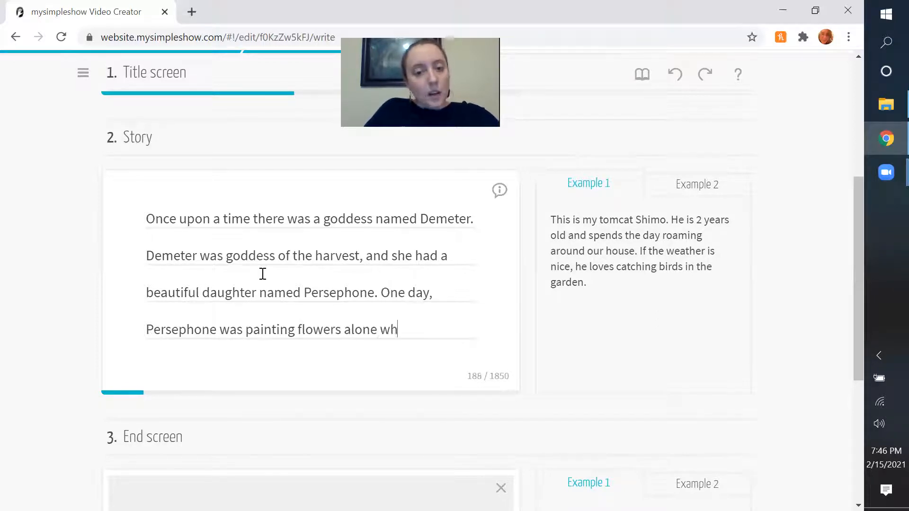
key("BackSpace")
key("BackSpace")
key("BackSpace")
type("hen she saw a")
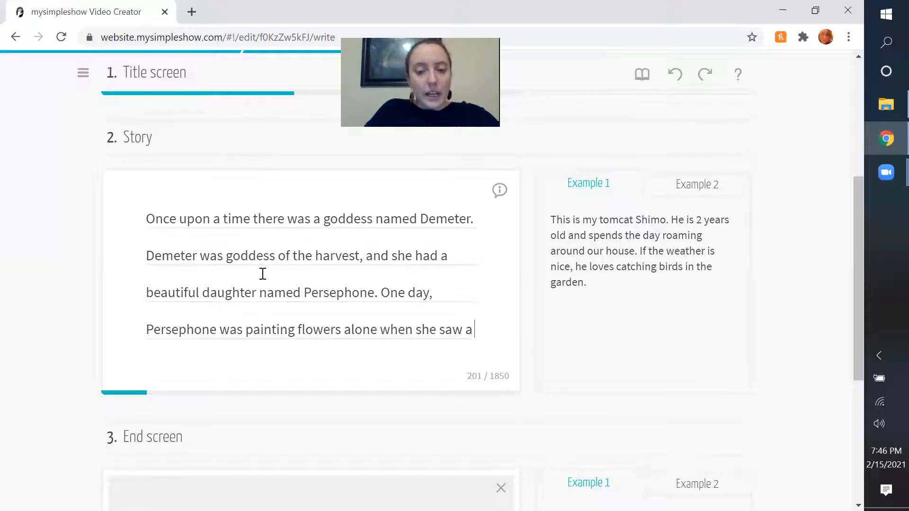
Complete the painting sentence with "an unusual bush with waxy leaves and berries like drops of blood.".
key("BackSpace")
type("n")
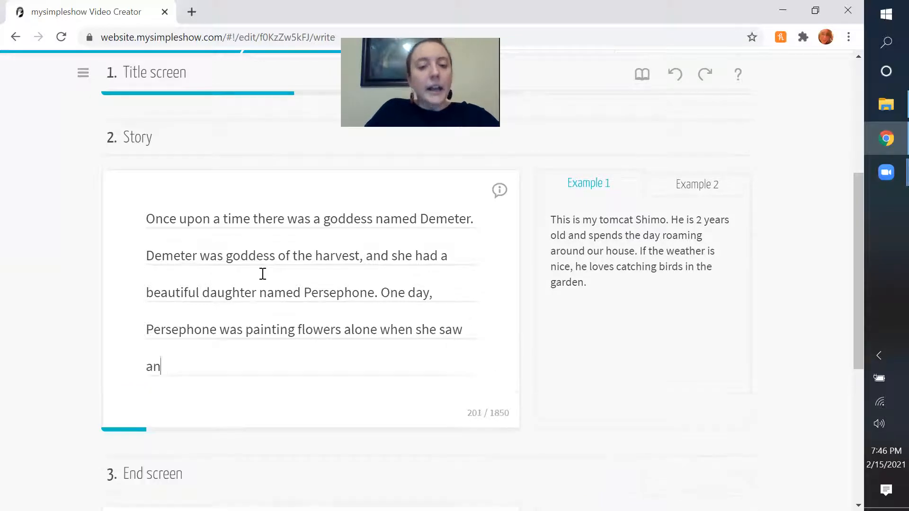
type(" unusual ")
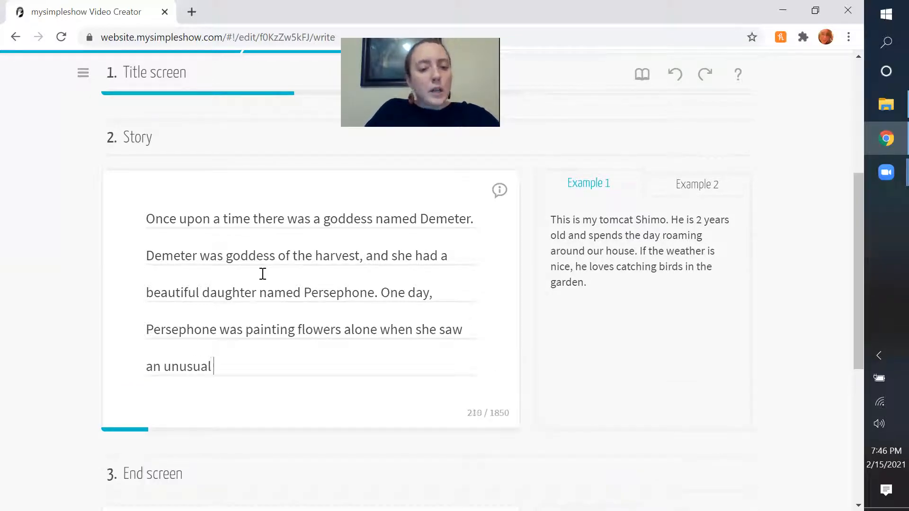
type("bush with waxy ")
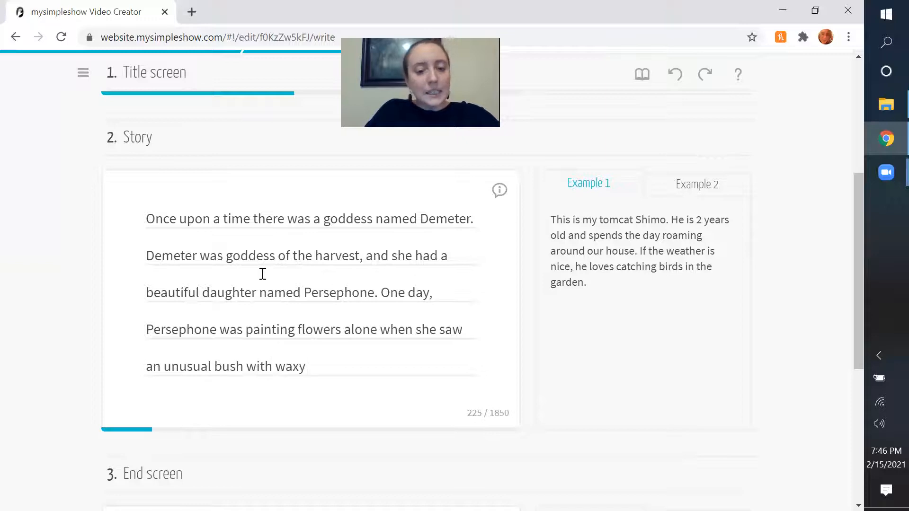
type("leaves and berries like drop ")
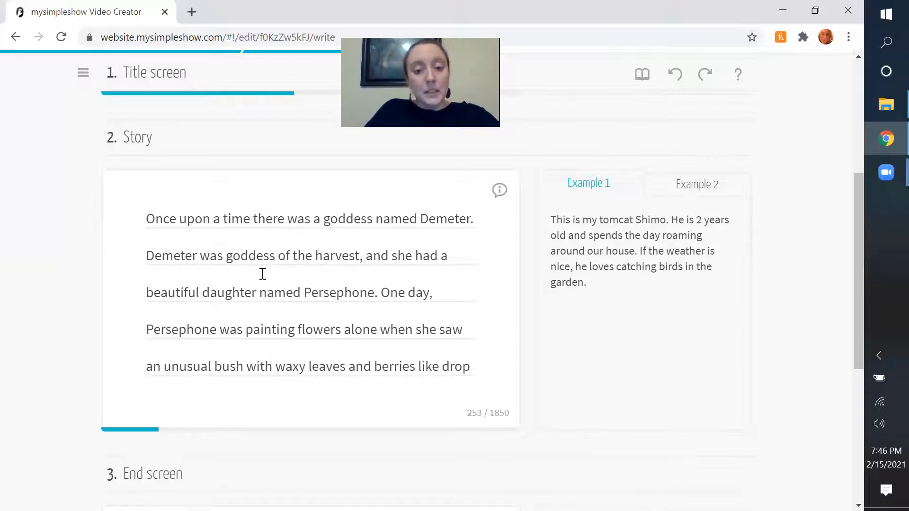
type("s of blood. ")
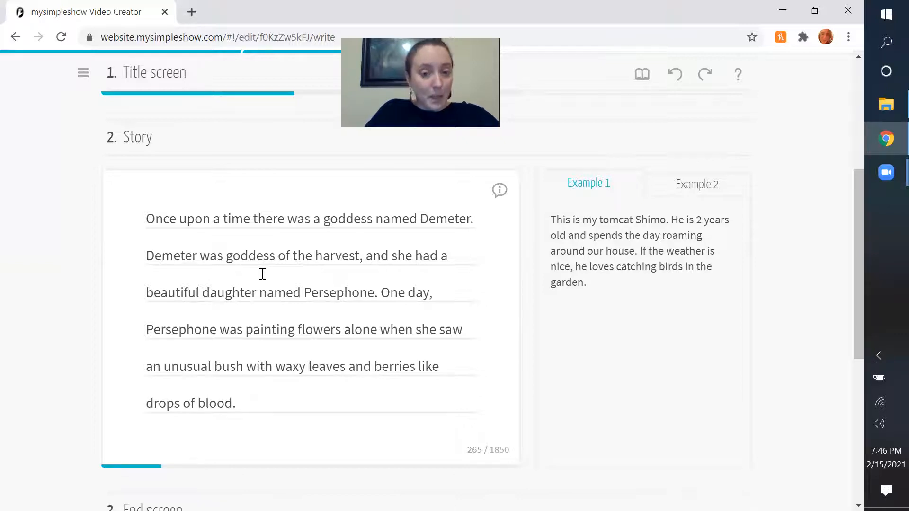
type("She pu")
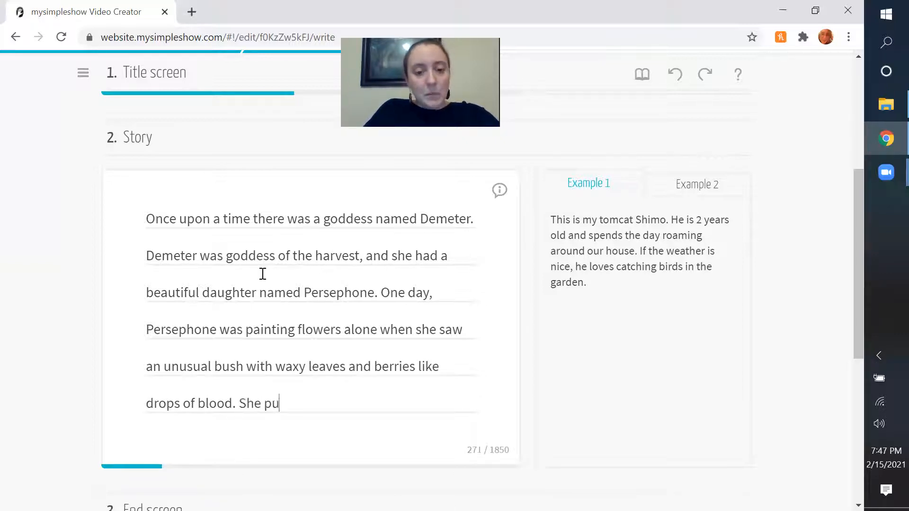
type("lled the bush from the")
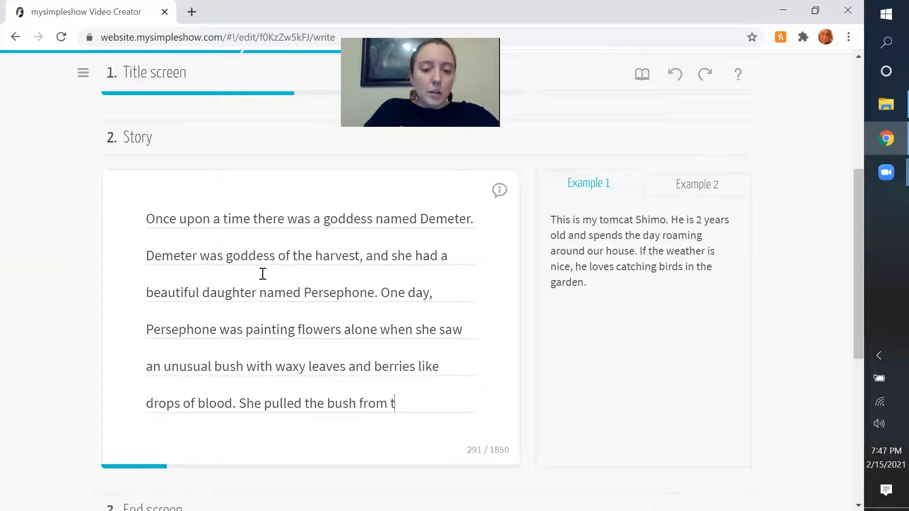
key("BackSpace")
key("BackSpace")
key("BackSpace")
key("BackSpace")
key("BackSpace")
key("BackSpace")
key("BackSpace")
key("BackSpace")
key("BackSpace")
key("BackSpace")
key("BackSpace")
key("BackSpace")
key("BackSpace")
key("BackSpace")
key("BackSpace")
key("BackSpace")
key("BackSpace")
key("BackSpace")
key("BackSpace")
key("BackSpace")
Add Persephone's line of dialogue to the story: "I don't think I like that bush," said Persephone.
type("\" I")
key("BackSpace")
key("BackSpace")
type("I odn'")
key("BackSpace")
key("BackSpace")
key("BackSpace")
key("BackSpace")
type("don't think ")
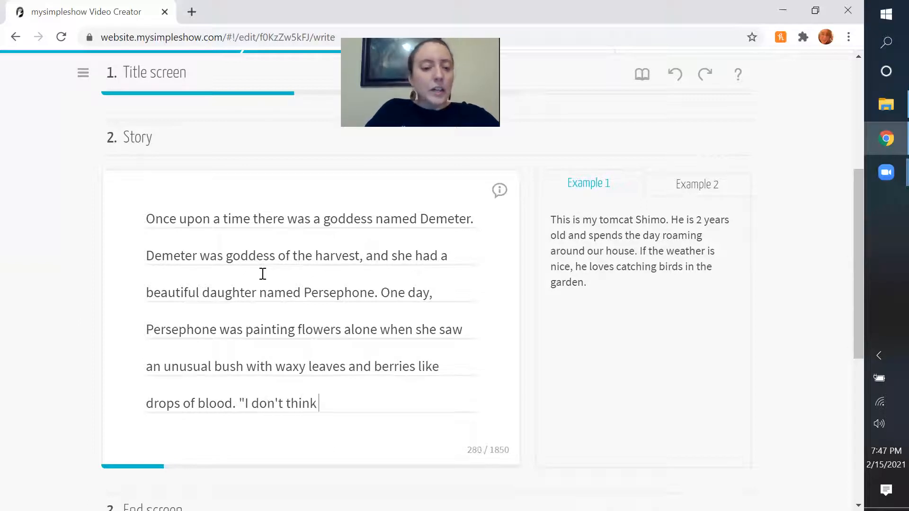
type("I like that bush,")
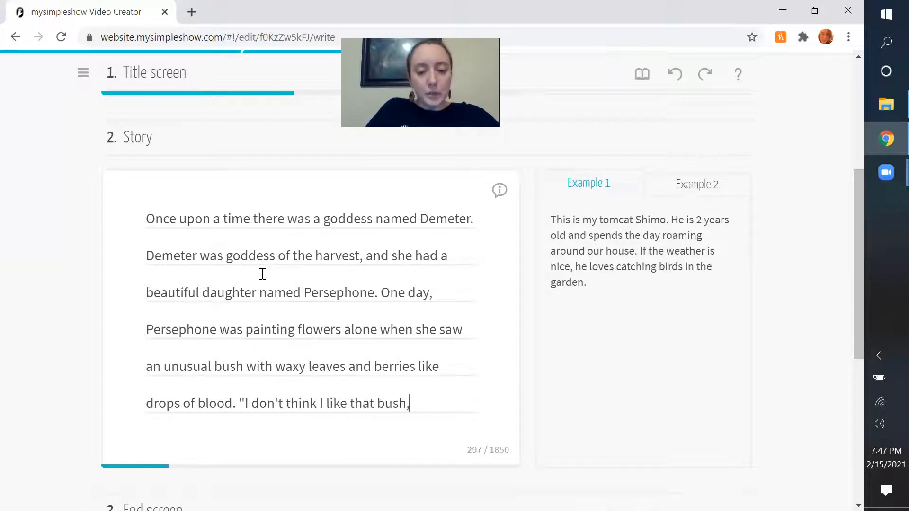
type("\" said Persephone , and")
key("BackSpace")
key("BackSpace")
key("BackSpace")
key("BackSpace")
key("BackSpace")
key("BackSpace")
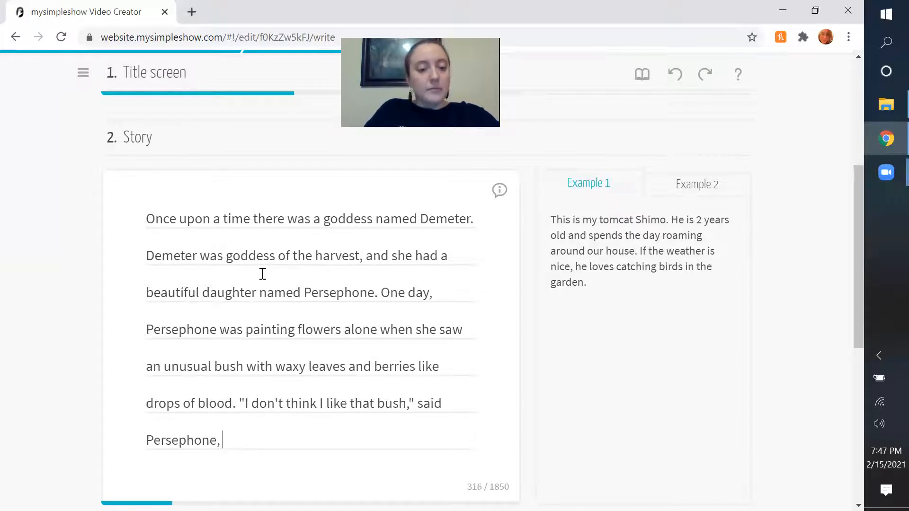
Complete the dialogue sentence with "and she yanked it from the ground.".
type("and seh")
key("BackSpace")
key("BackSpace")
key("BackSpace")
type("she w")
key("BackSpace")
type("yanked it ")
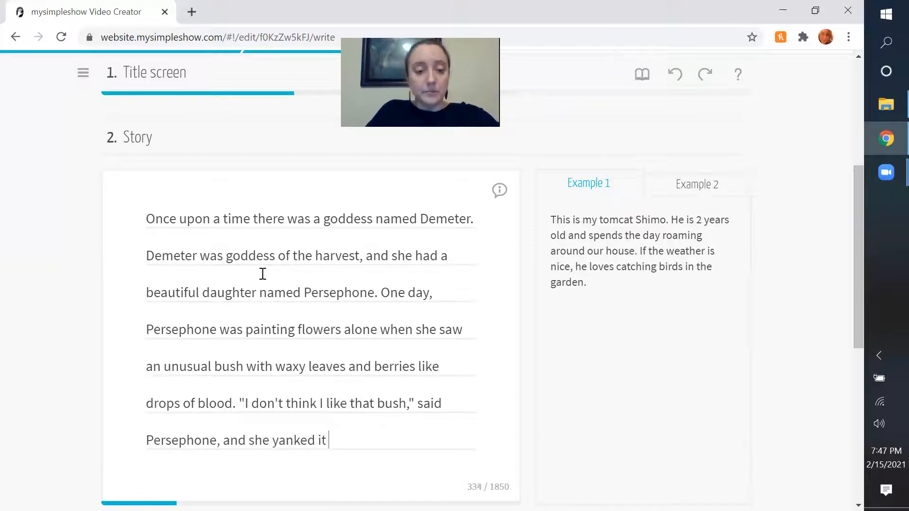
type("from the ground. ")
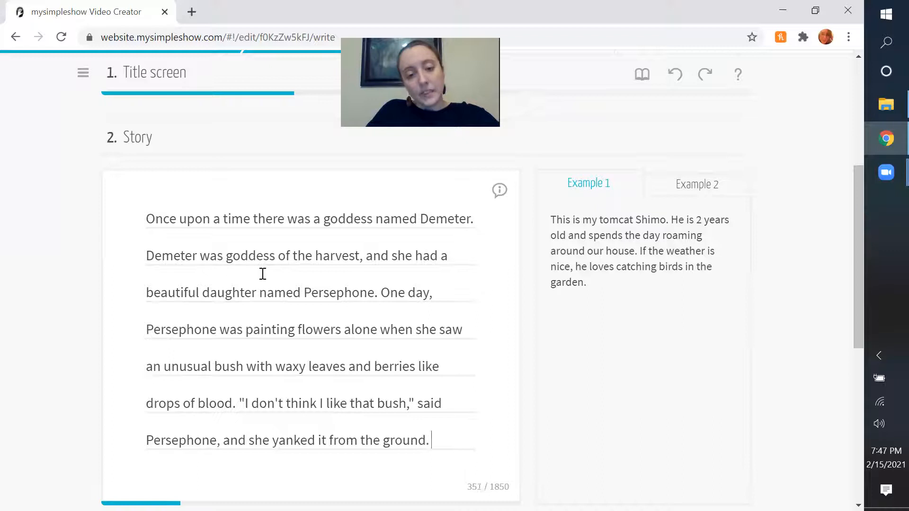
type("The bush rev")
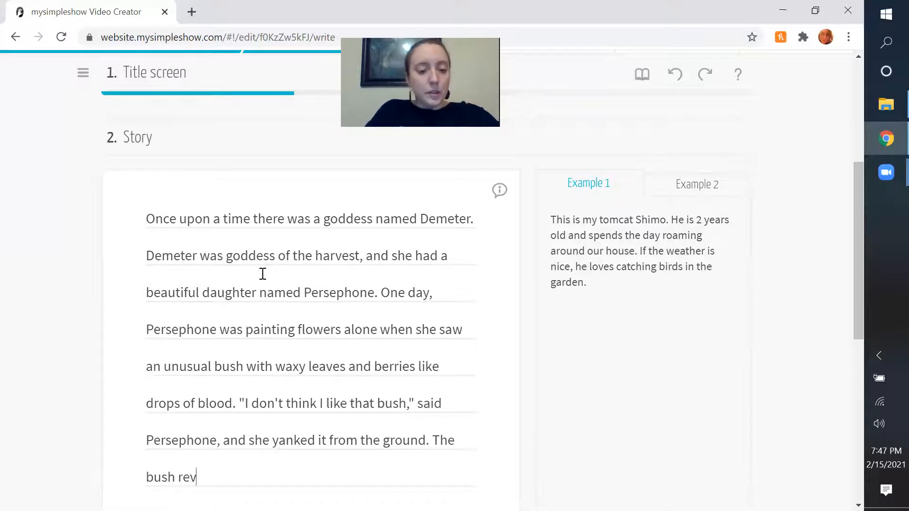
type("ealed a huge hole, and out of that hole emerg")
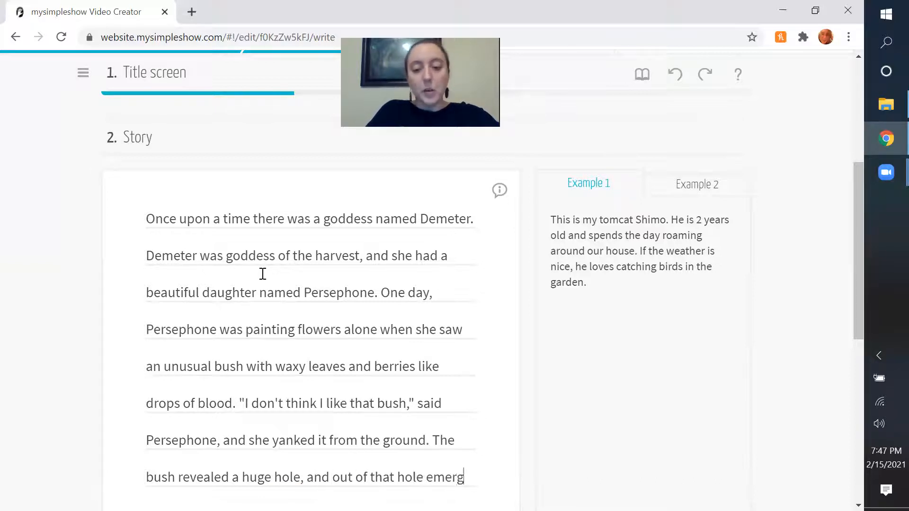
Start the next story sentence with "The bush revealed a huge hole, and out of that hole emerged".
type("ed Hardes, od")
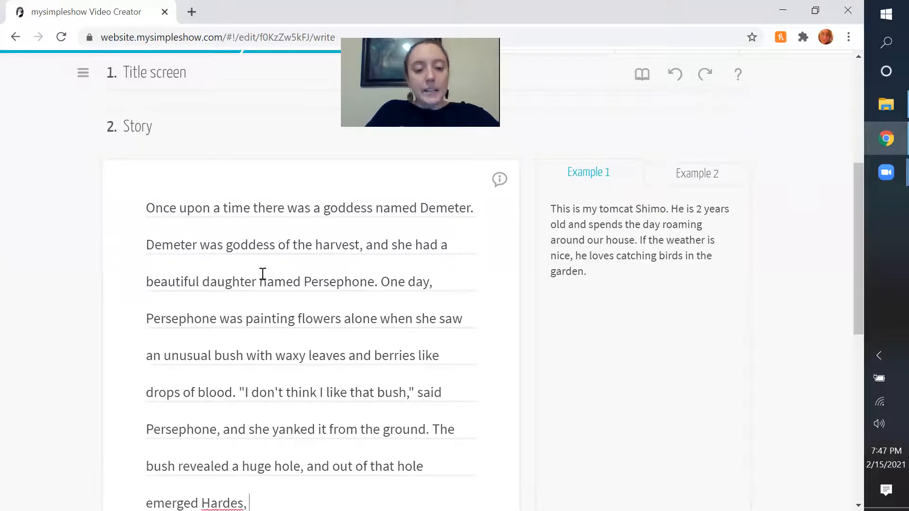
Continue the story sentence with "Hades, god of the underworld", fixing the typos made along the way.
scroll(263, 274, "down", 6)
key("BackSpace")
key("BackSpace")
key("BackSpace")
key("BackSpace")
key("BackSpace")
key("BackSpace")
key("BackSpace")
key("BackSpace")
type("des, god of the un")
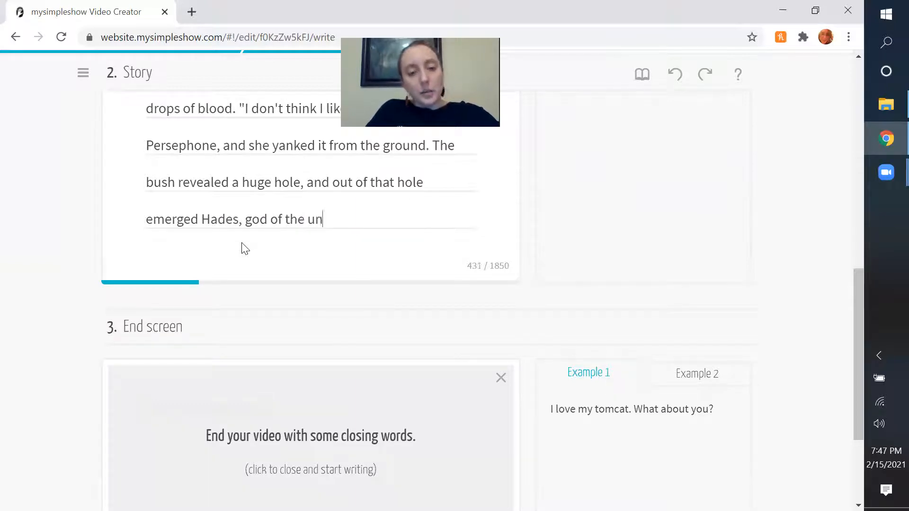
type("derworld. who was")
key("BackSpace")
key("BackSpace")
key("BackSpace")
key("BackSpace")
key("BackSpace")
key("BackSpace")
key("BackSpace")
key("BackSpace")
key("BackSpace")
Extend the sentence about Hades with ", who snatched Persephone".
type(", wh")
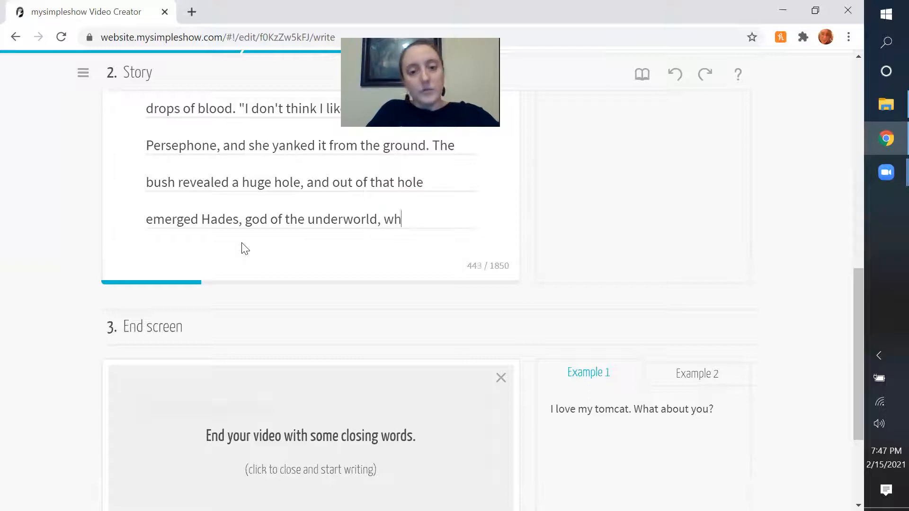
type("o snatched ")
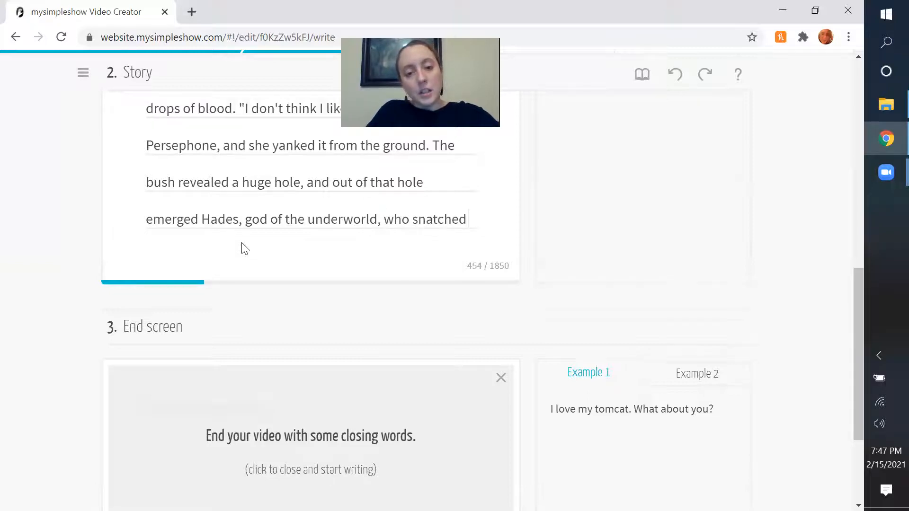
type("Persepi")
key("BackSpace")
key("BackSpace")
key("BackSpace")
type("ep")
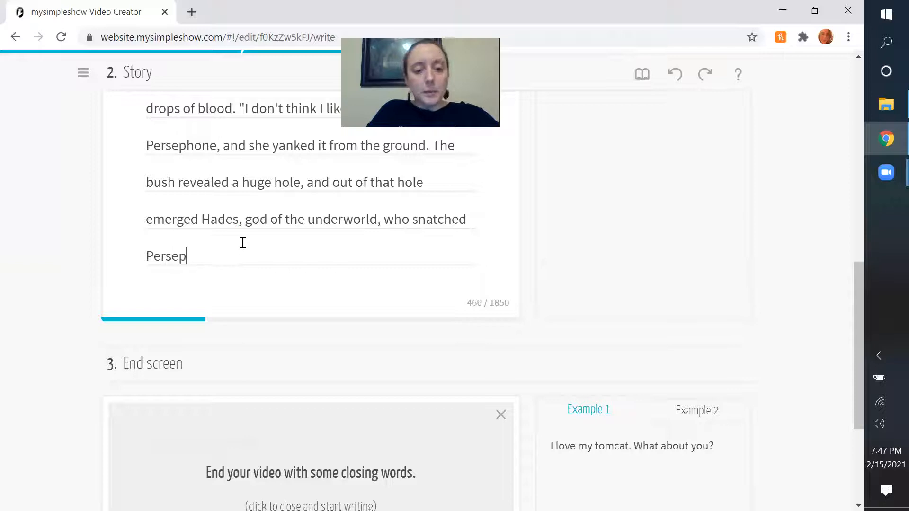
type("hone up into his ar")
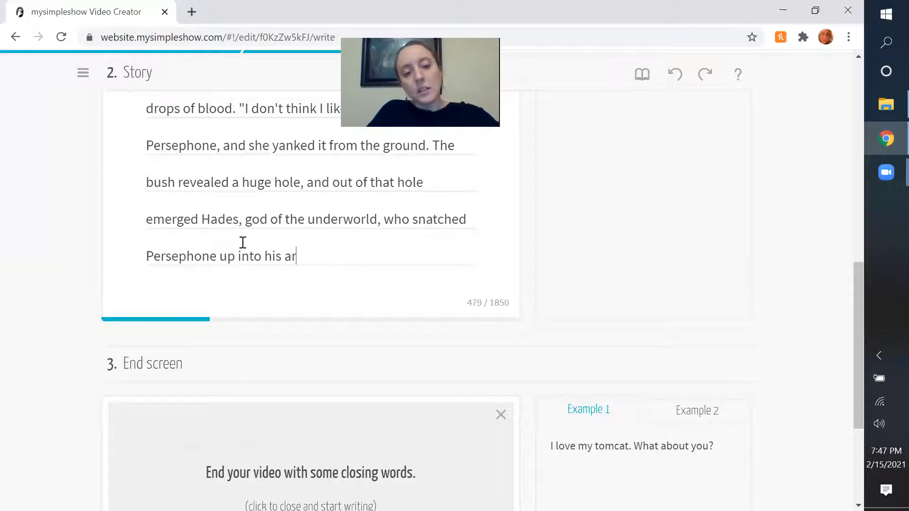
type("ms and")
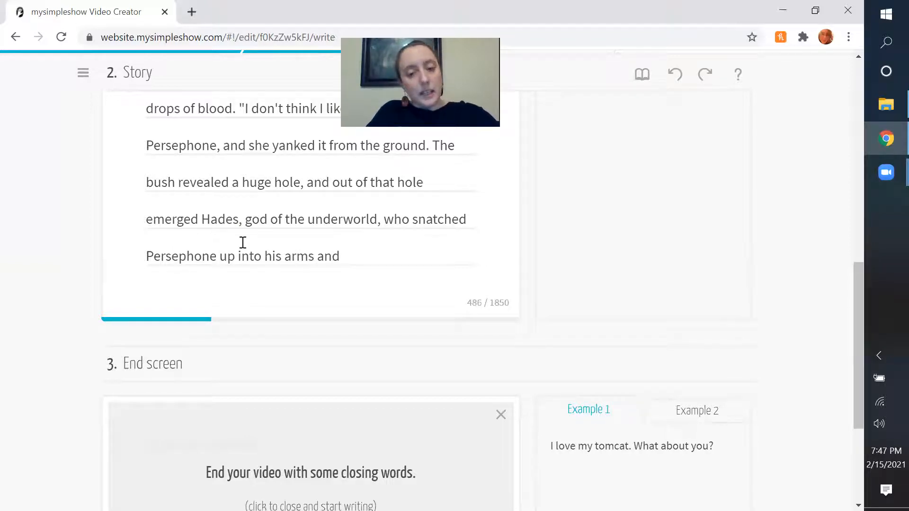
type(" carried her aw")
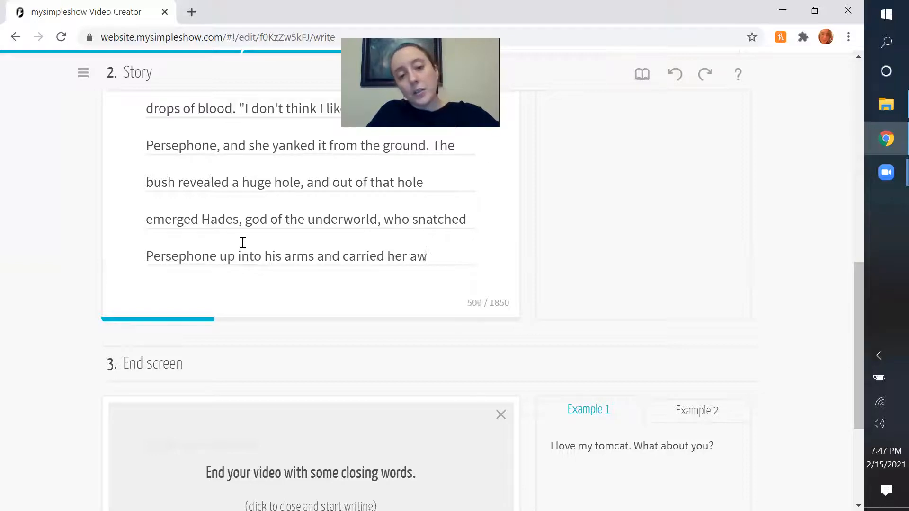
type("ay into the deep")
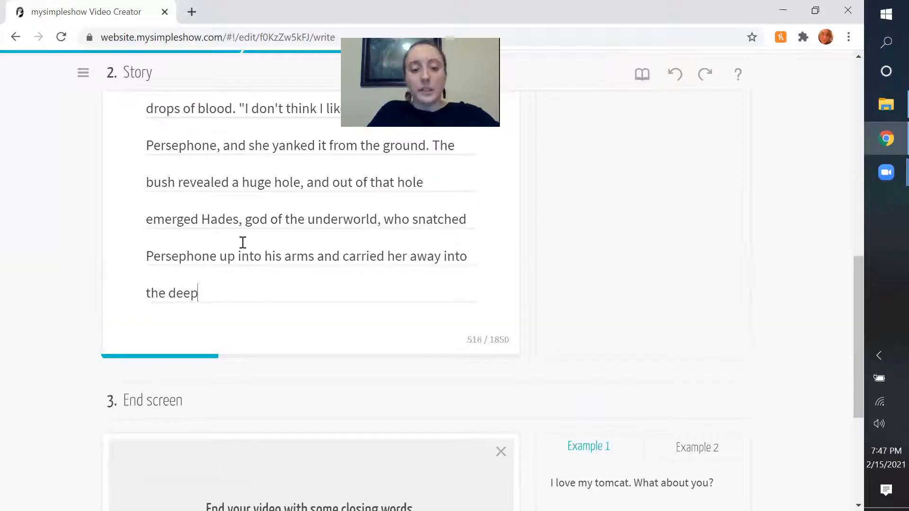
type(" darkness.")
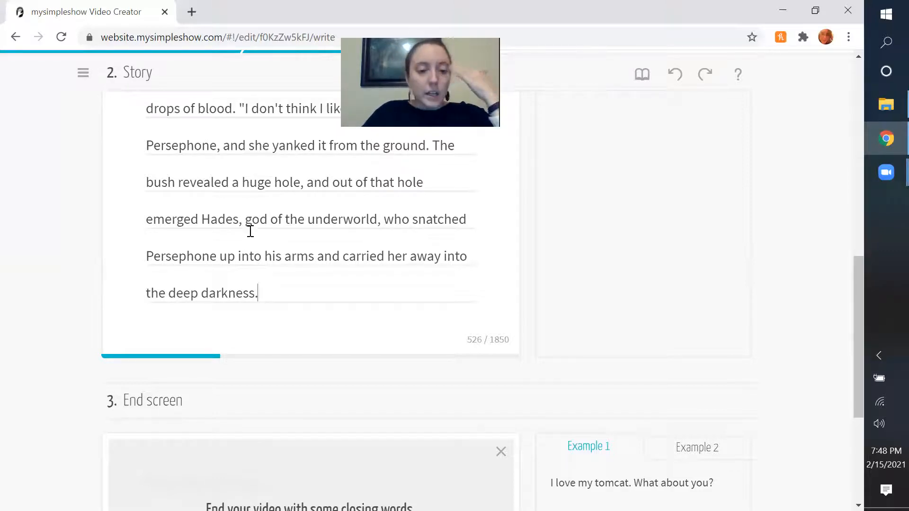
Open the end screen text for writing and enter "So this is why we have six months of summer and six months of winter.".
scroll(249, 232, "down", 5)
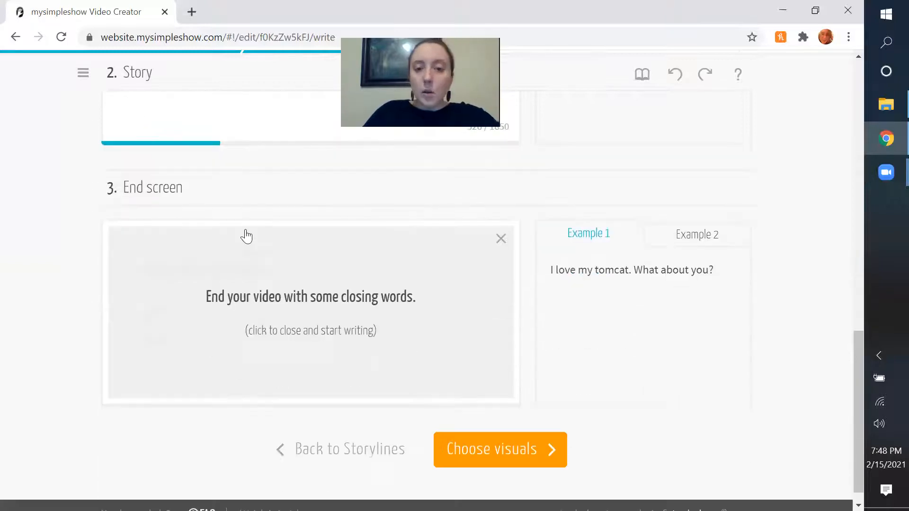
left_click(213, 298)
left_click(268, 302)
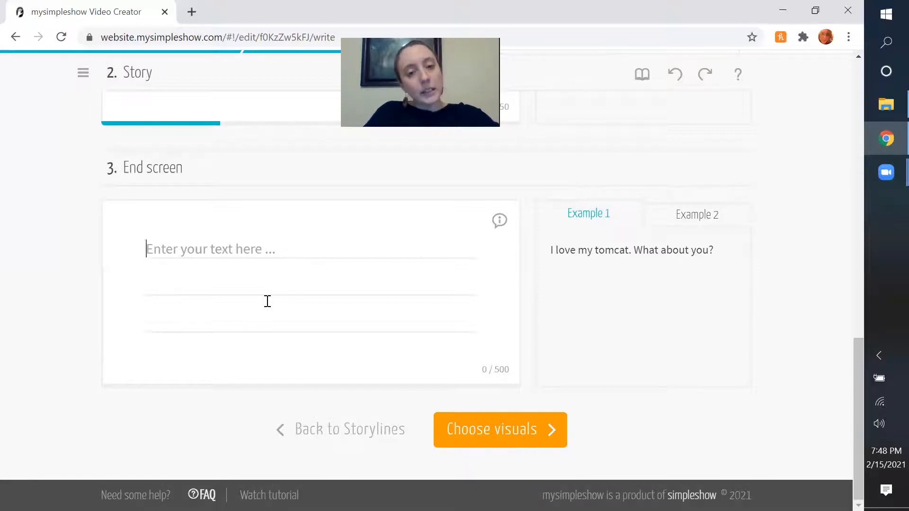
type("So this is why we have s")
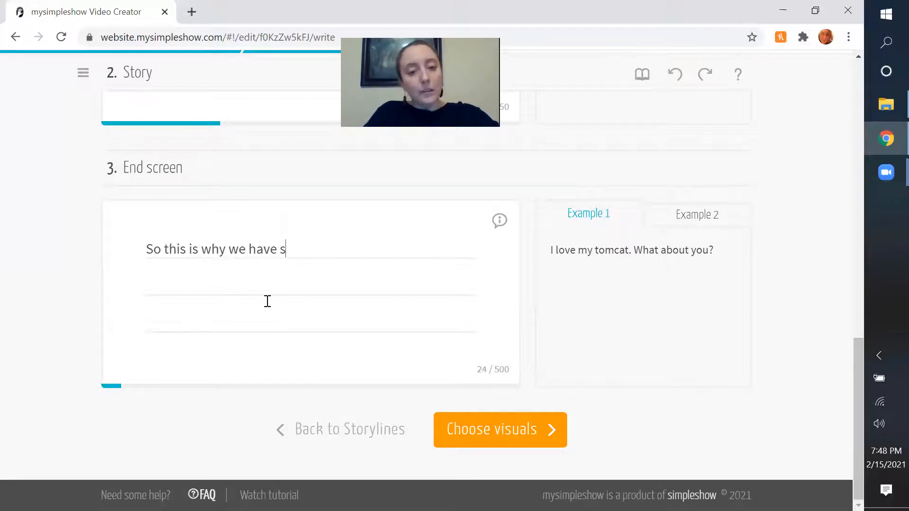
type("ix months of su")
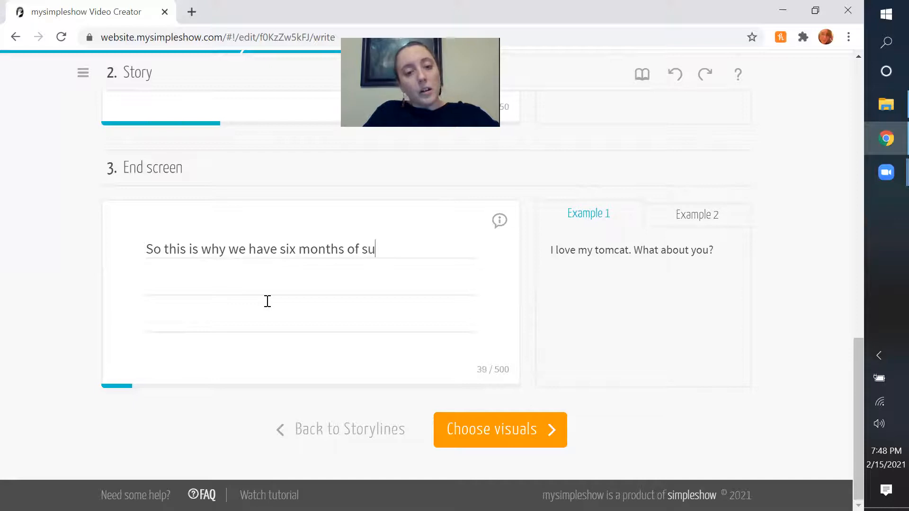
type("mmer and six months of ")
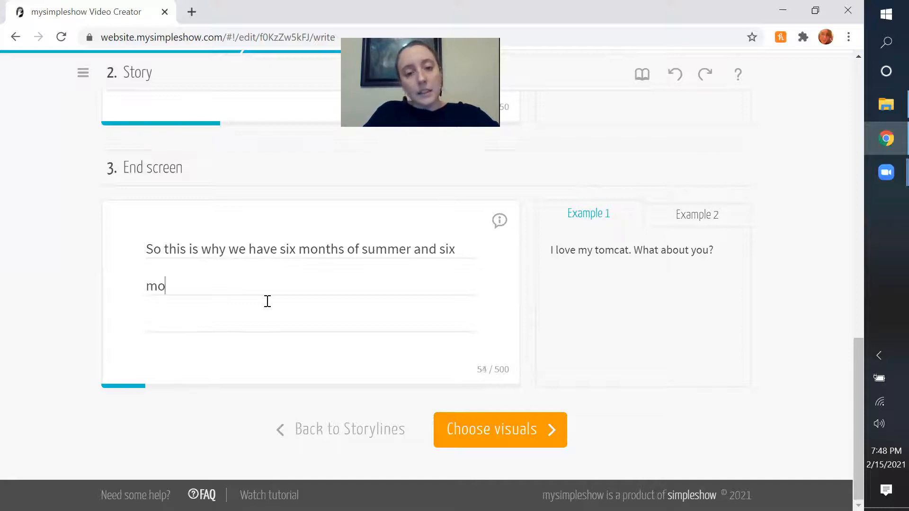
type("winter. ")
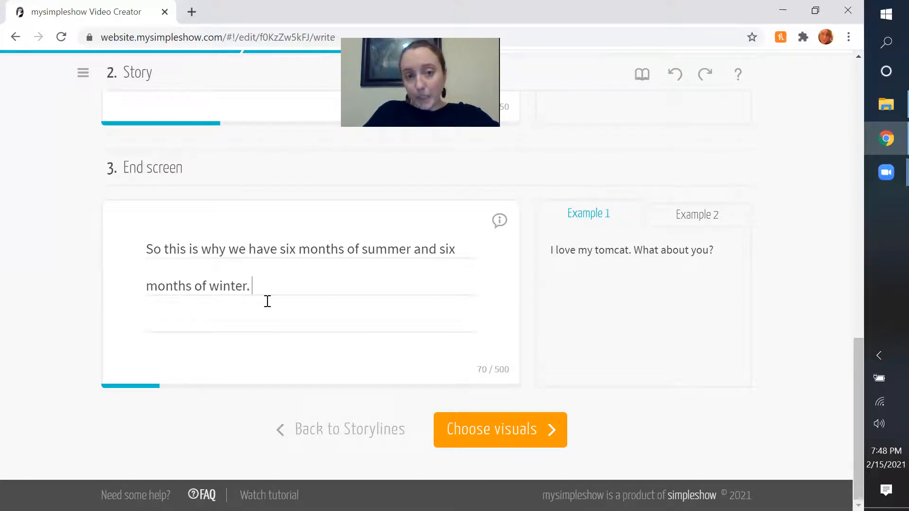
type("The")
type(" mo")
Add the closing sentence "The moral of the story is do not take reckless revenge on innoncents" to the end screen.
key("BackSpace")
type("moral of t")
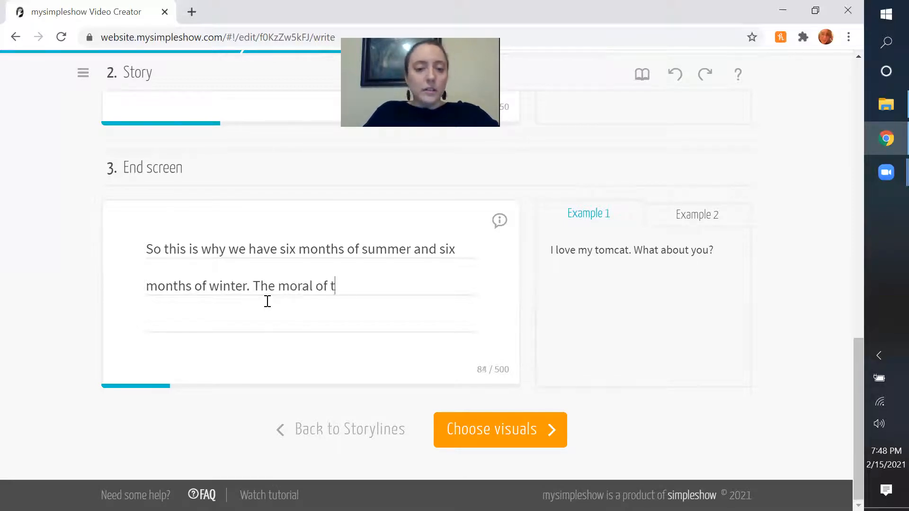
type("he story is do not take")
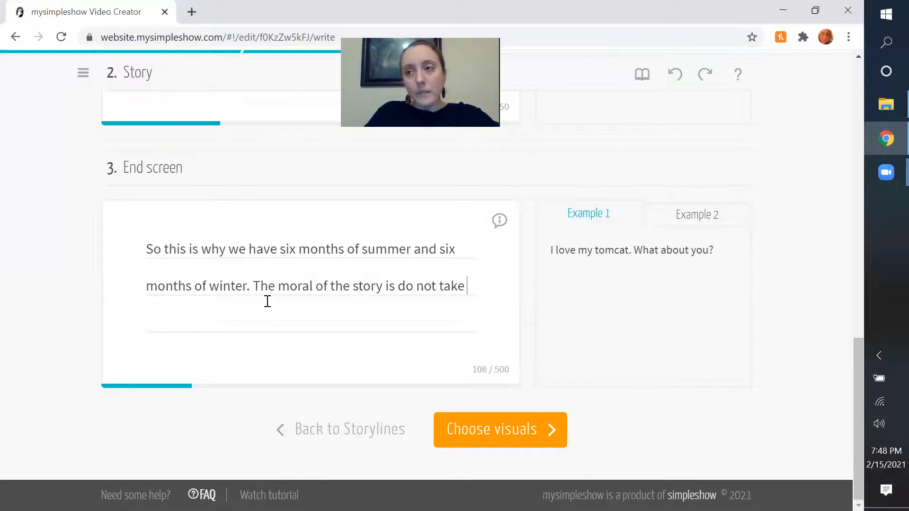
type(" reckless ")
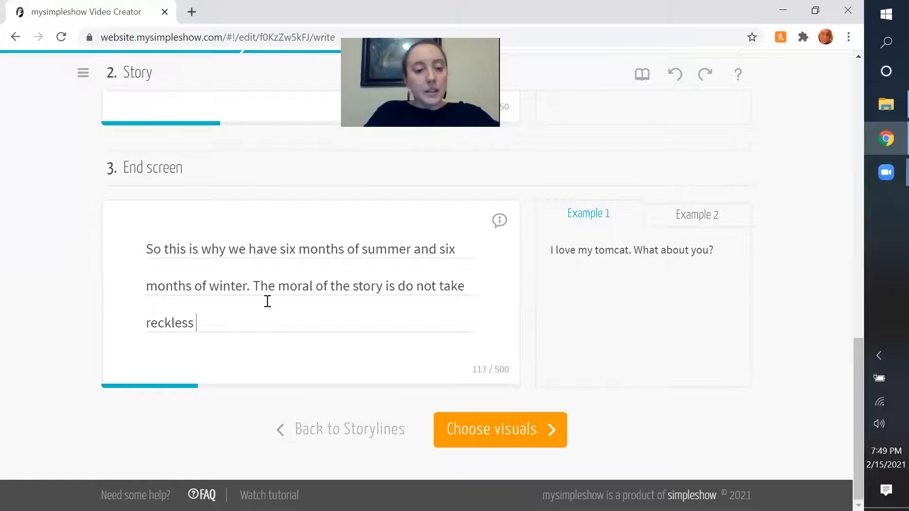
type("revenge on inn")
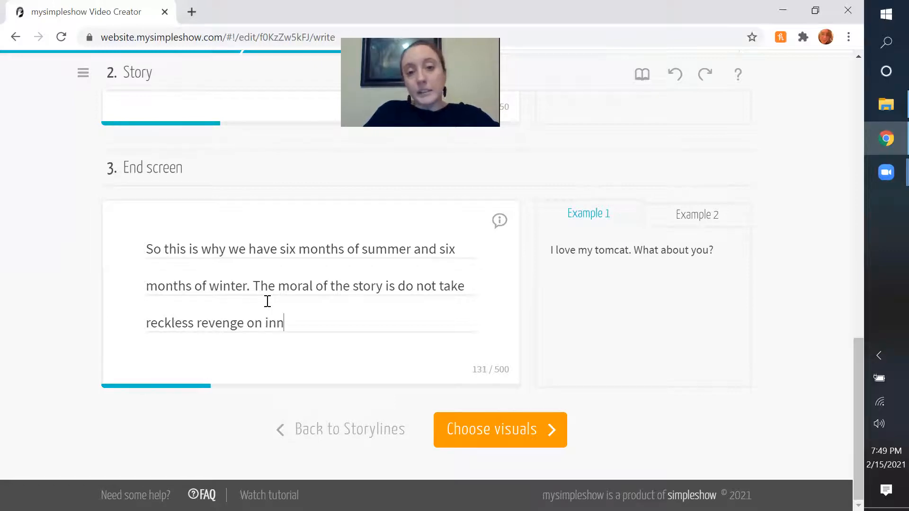
type("oncents")
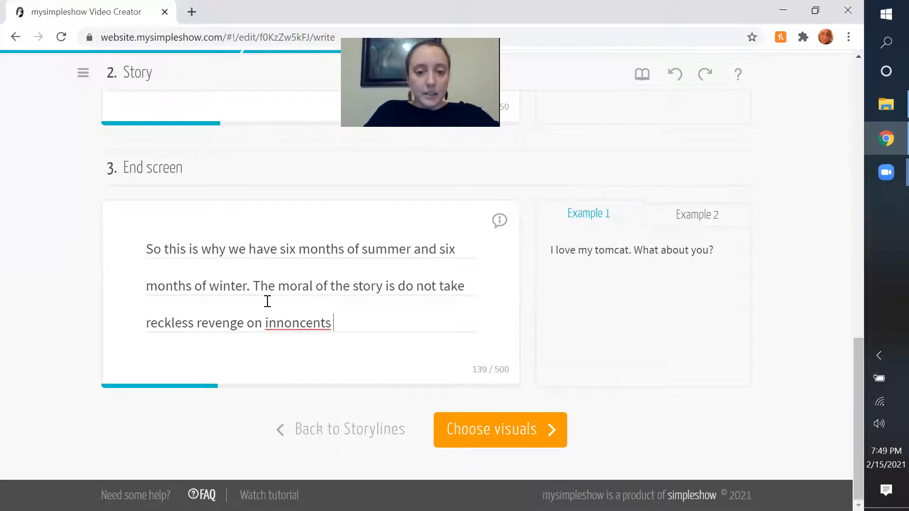
Correct the misspelled last word of the end screen's moral to "innocents".
double_click(298, 326)
right_click(300, 335)
left_click(377, 139)
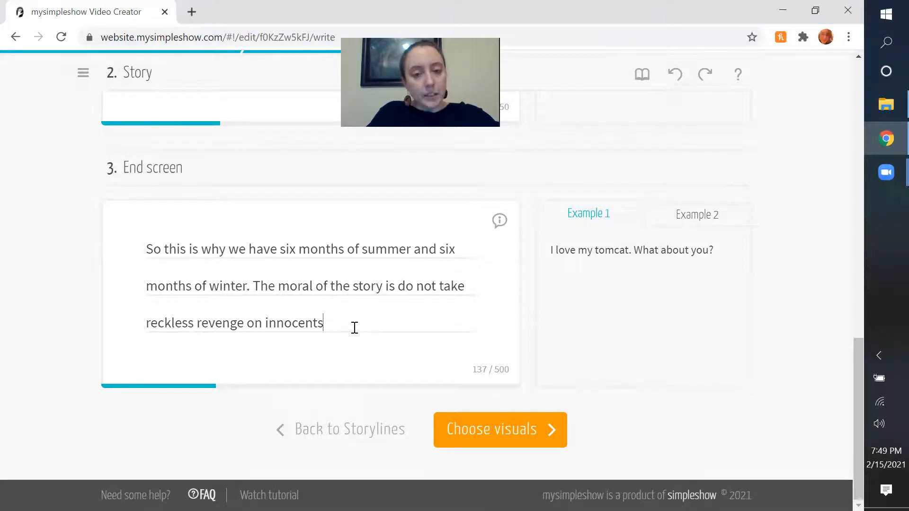
Replace "not take reckless revenge on innocents" in the moral with "mete out unjust punishments or it may come back on you".
left_click_drag(353, 327, 416, 285)
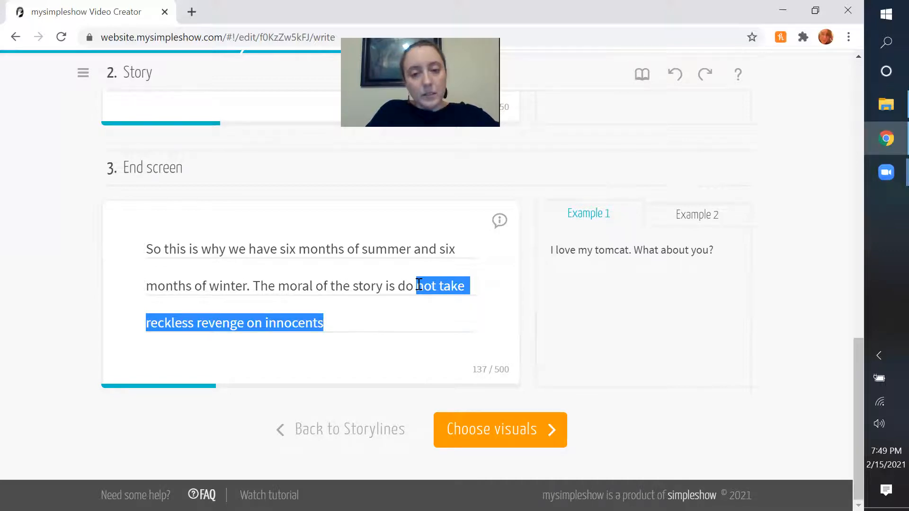
type("nete out unj")
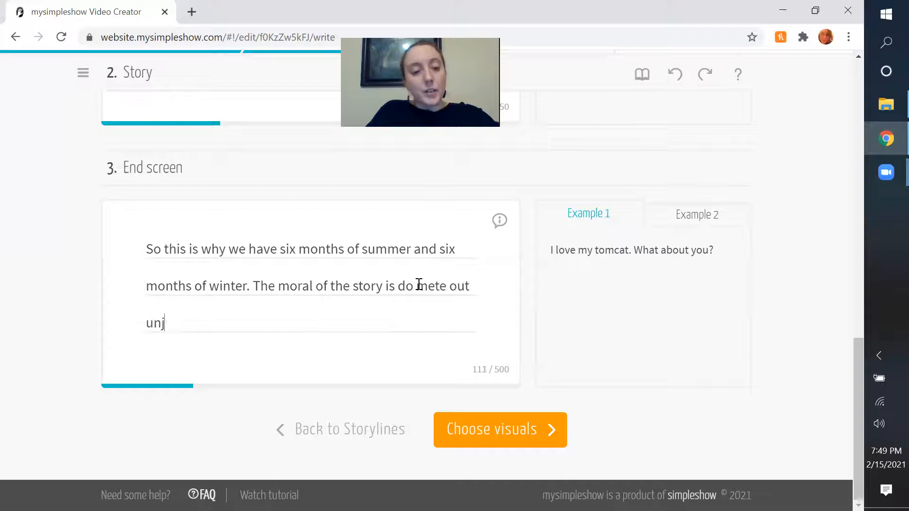
type("ust punishments ")
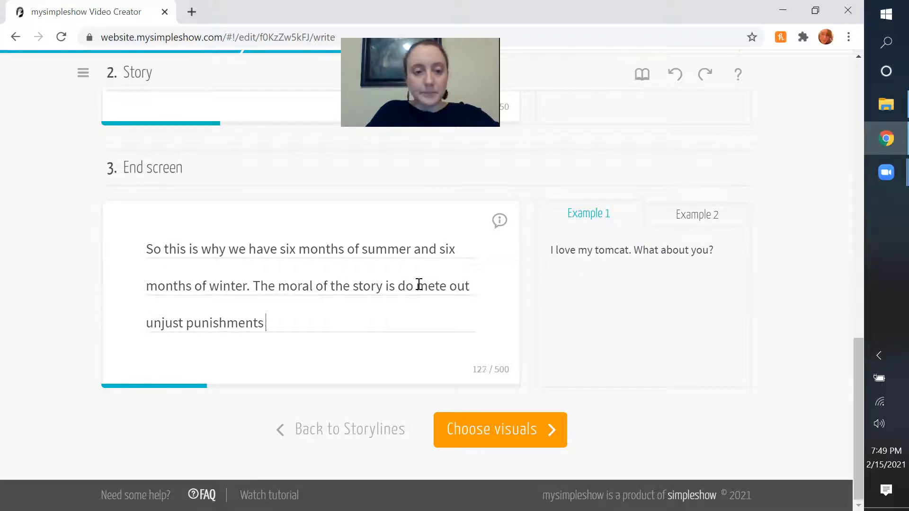
type("or it may co")
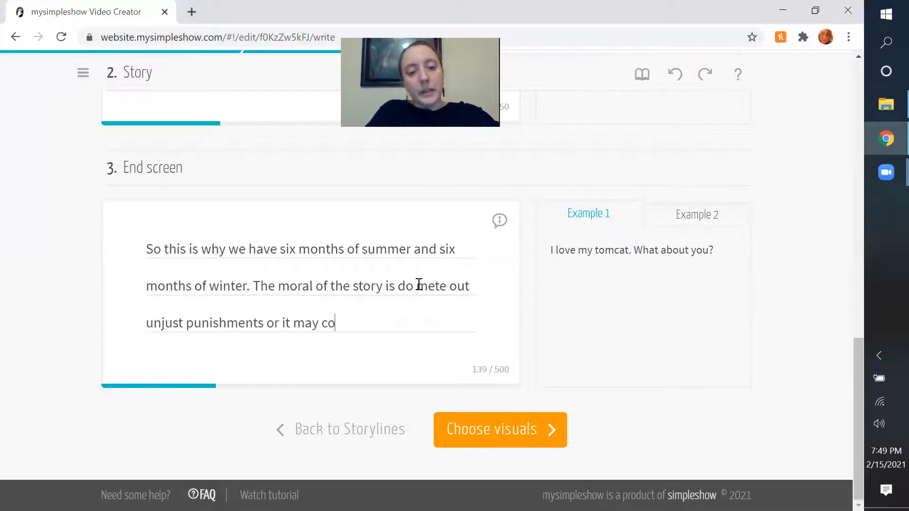
type("me back on you")
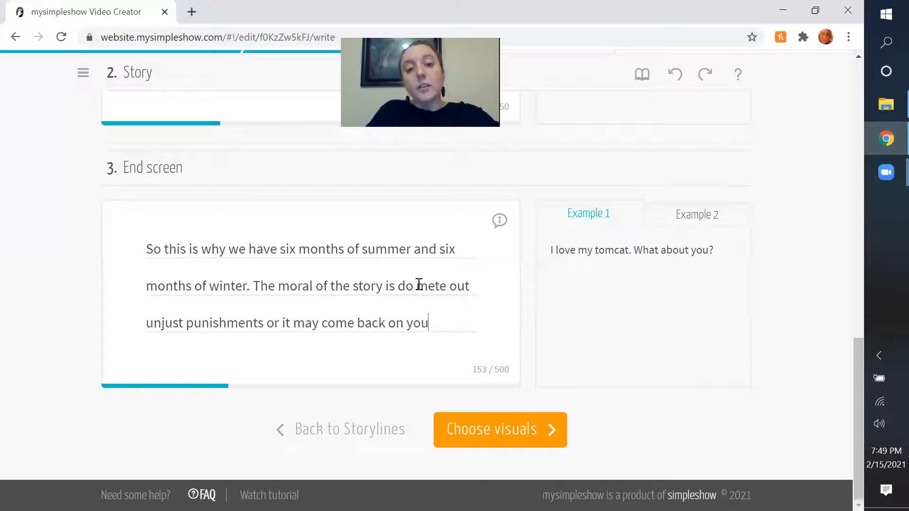
type(" as it d")
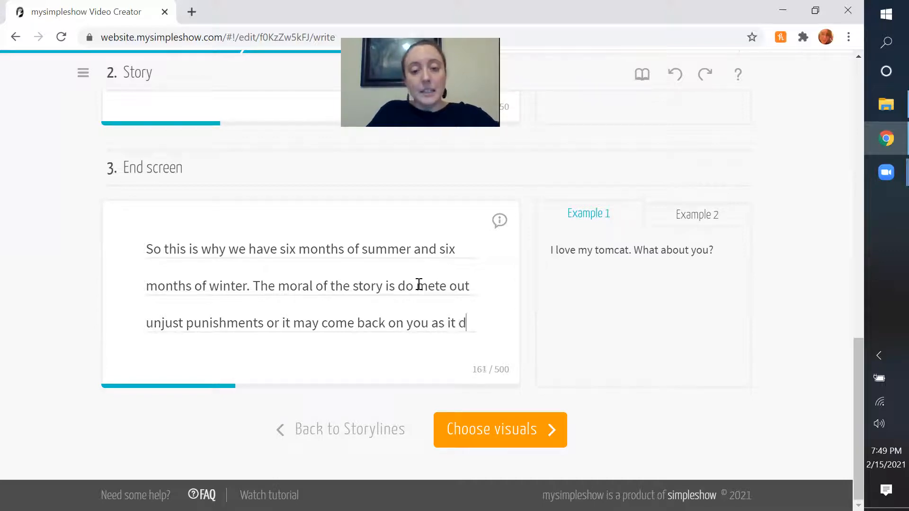
type("id not Demeber")
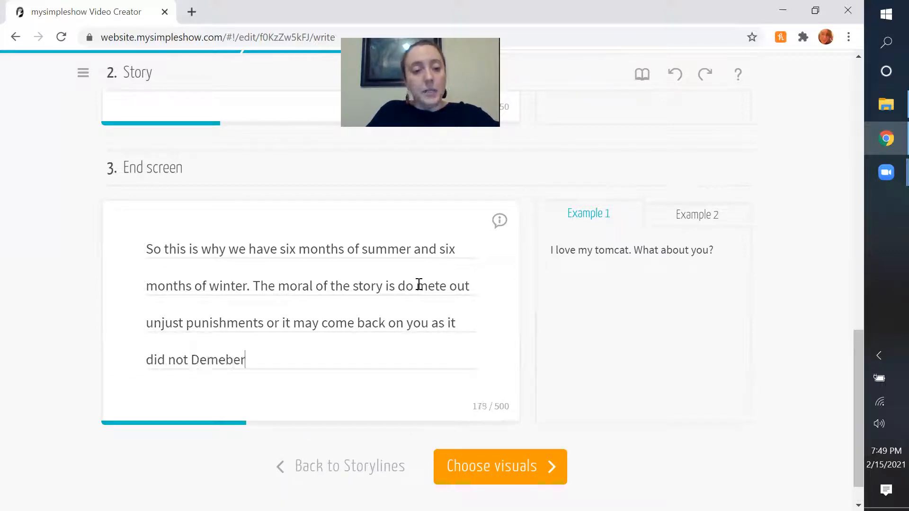
Extend the end screen's moral with "as Demeter's unjust punishment of the".
key("BackSpace")
key("BackSpace")
key("BackSpace")
key("BackSpace")
key("BackSpace")
key("BackSpace")
key("BackSpace")
key("BackSpace")
key("BackSpace")
key("BackSpace")
key("BackSpace")
key("BackSpace")
key("BackSpace")
key("BackSpace")
key("BackSpace")
key("BackSpace")
key("BackSpace")
key("BackSpace")
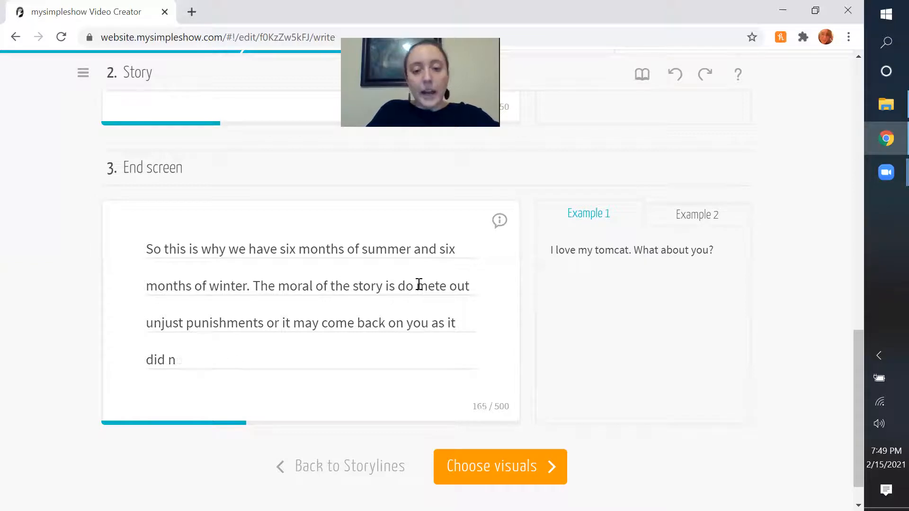
type("Demeter")
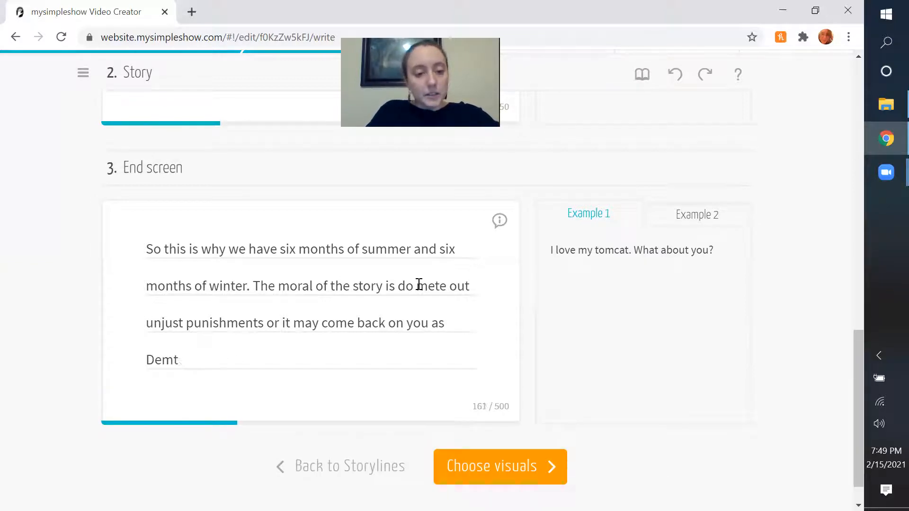
type("'s unjust punishmen")
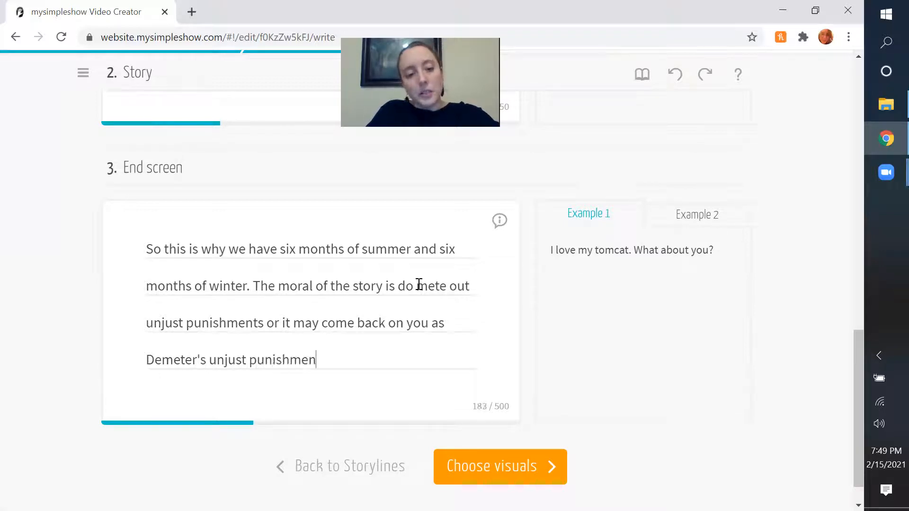
type("t of the littel b")
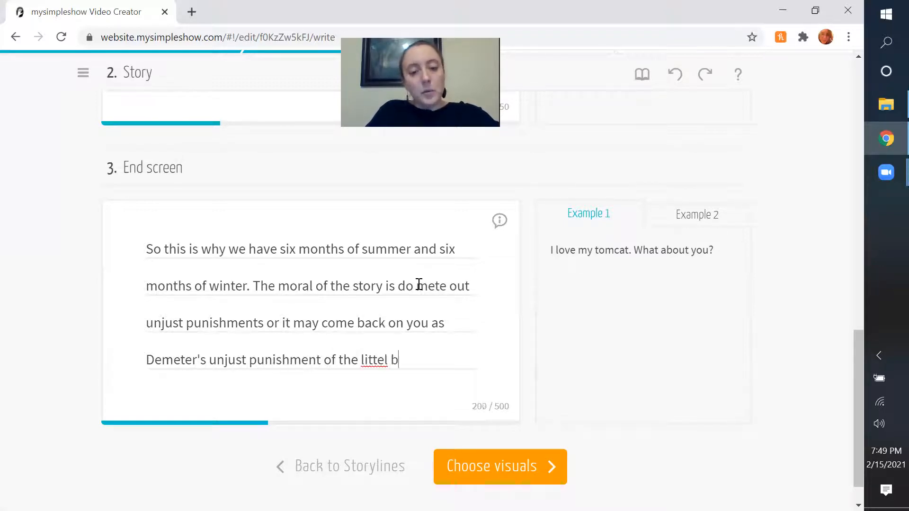
Finish the moral sentence with "little boy came back on her.".
key("BackSpace")
key("BackSpace")
key("BackSpace")
key("BackSpace")
type("le boy ca")
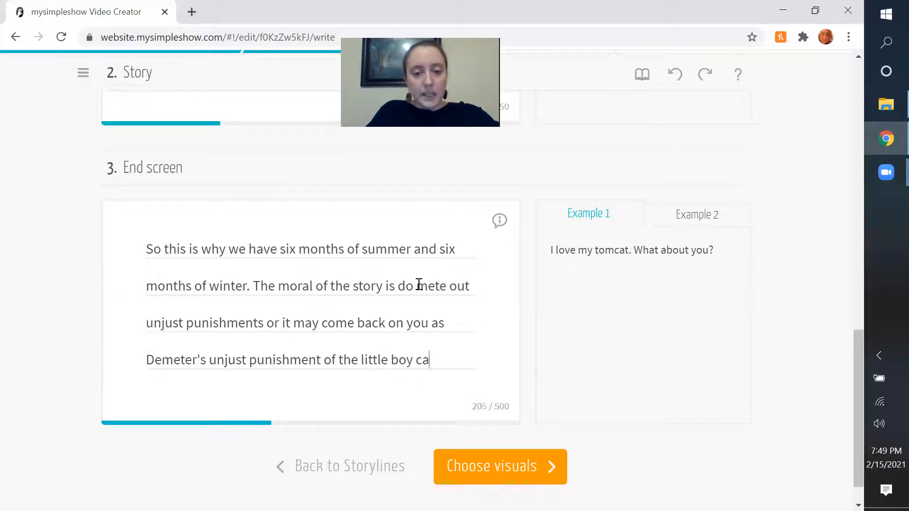
type("me back on her.")
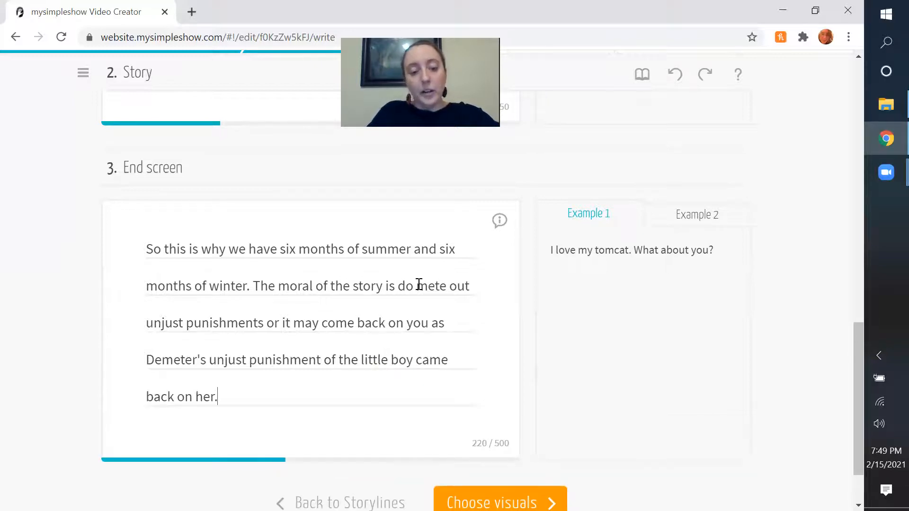
Review the finished story and end screen text, and proceed to choosing the visuals.
scroll(427, 258, "down", 2)
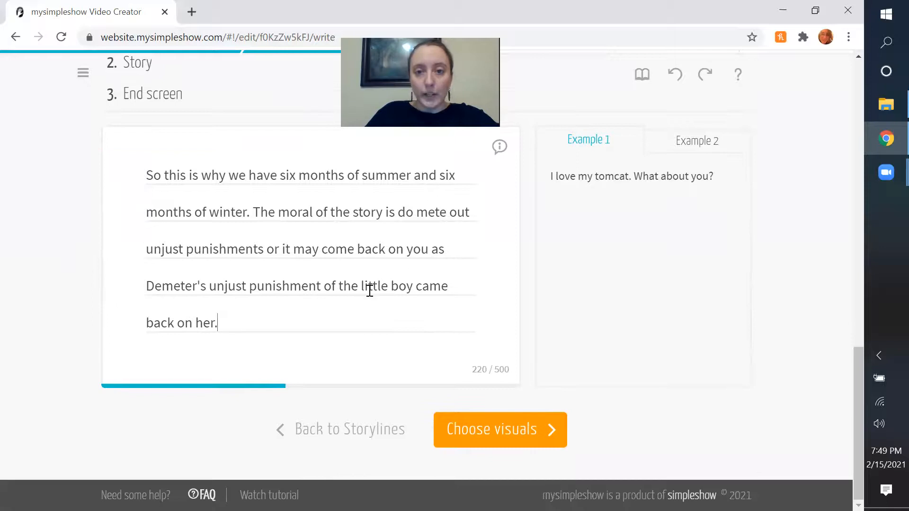
scroll(370, 290, "up", 15)
scroll(504, 201, "down", 5)
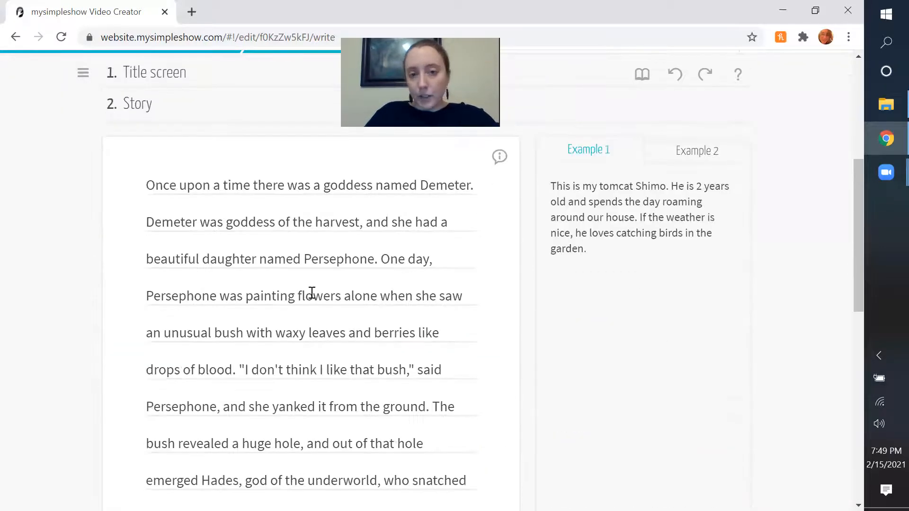
scroll(312, 293, "down", 15)
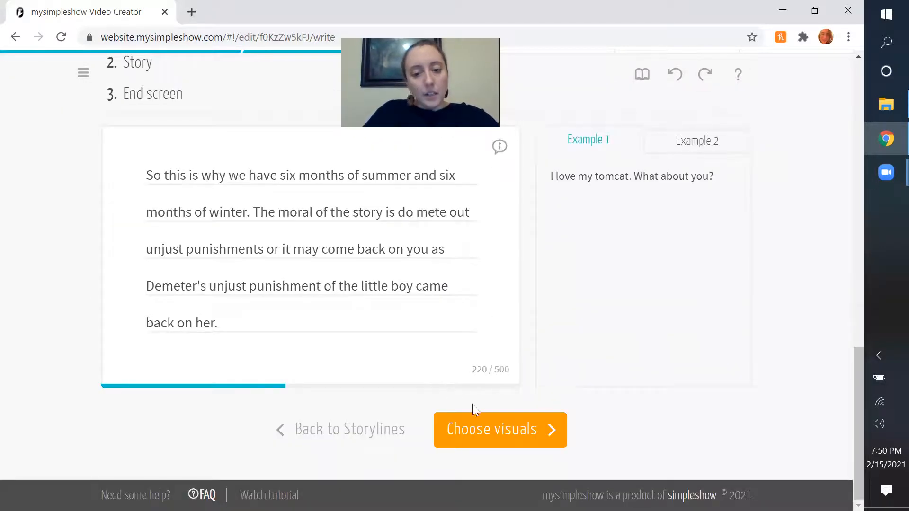
left_click(505, 429)
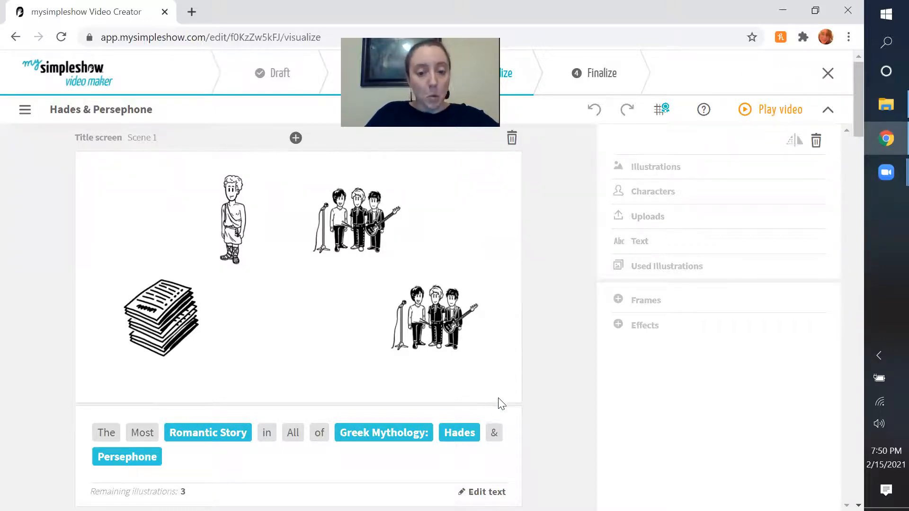
Look through the suggested illustrations in every scene, from the title screen to the closing frame.
scroll(504, 401, "down", 2)
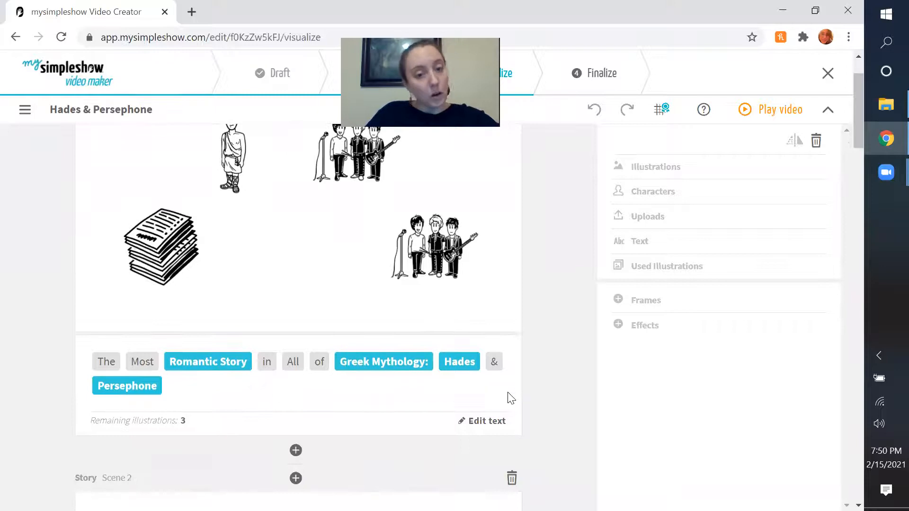
scroll(513, 397, "down", 15)
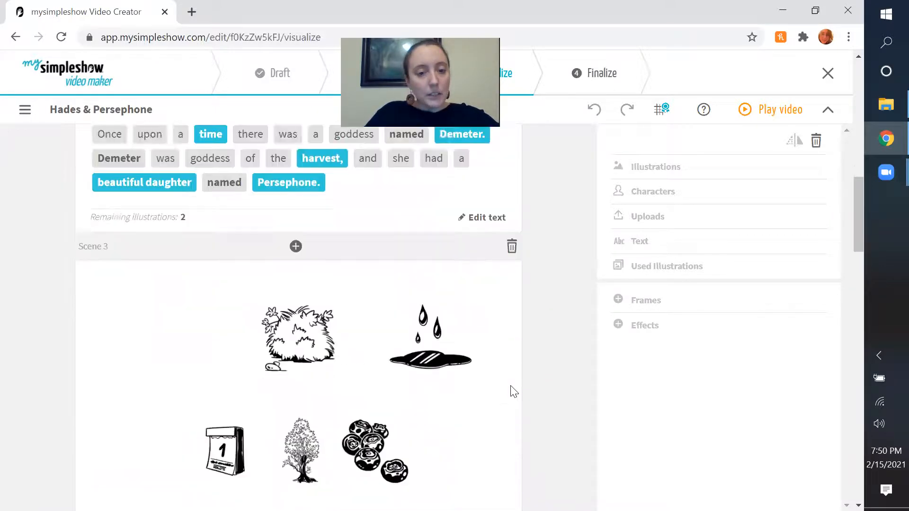
scroll(513, 393, "down", 15)
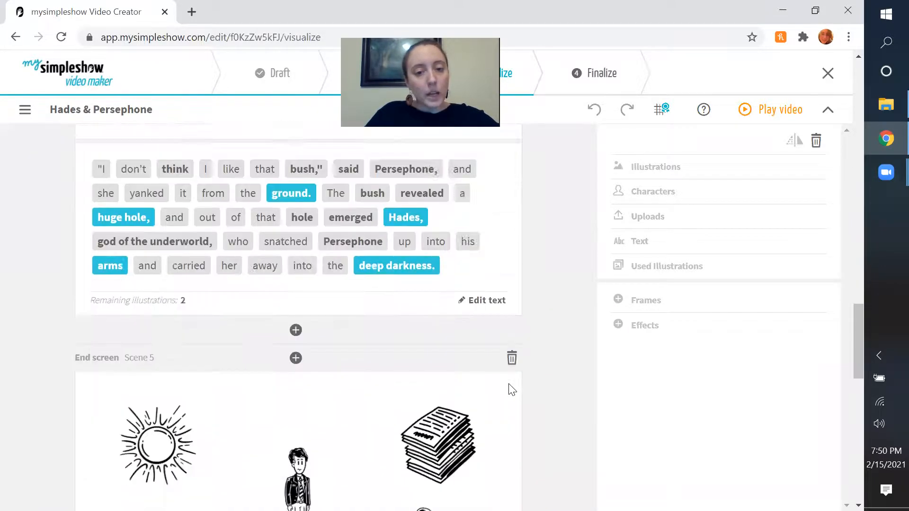
scroll(510, 390, "down", 10)
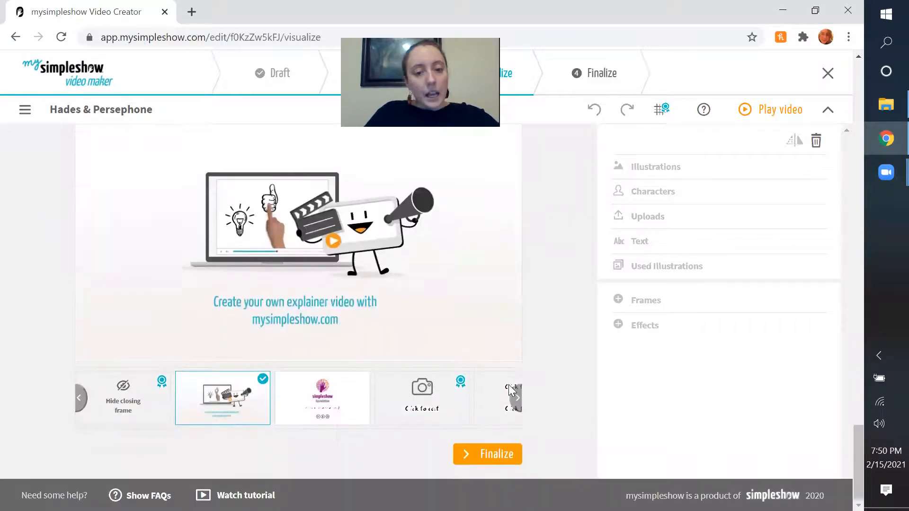
scroll(510, 389, "up", 5)
scroll(473, 374, "up", 2)
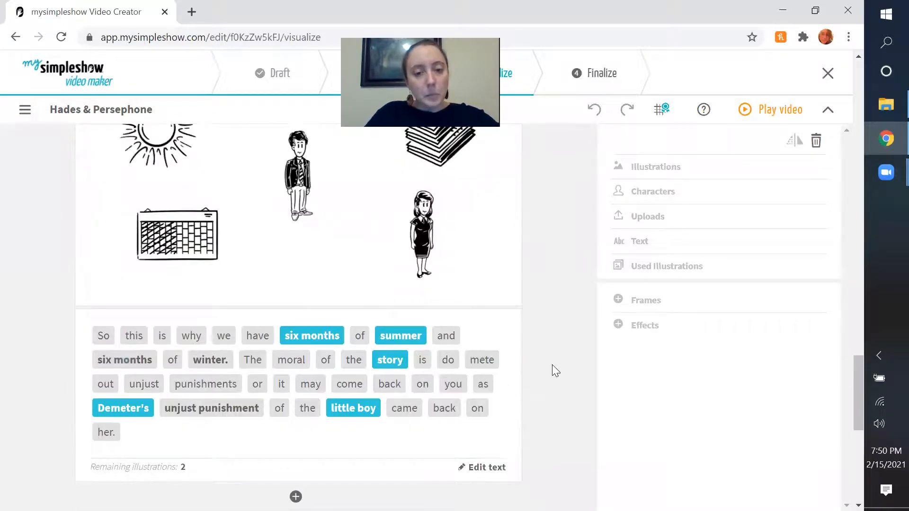
scroll(552, 367, "up", 5)
scroll(550, 365, "up", 15)
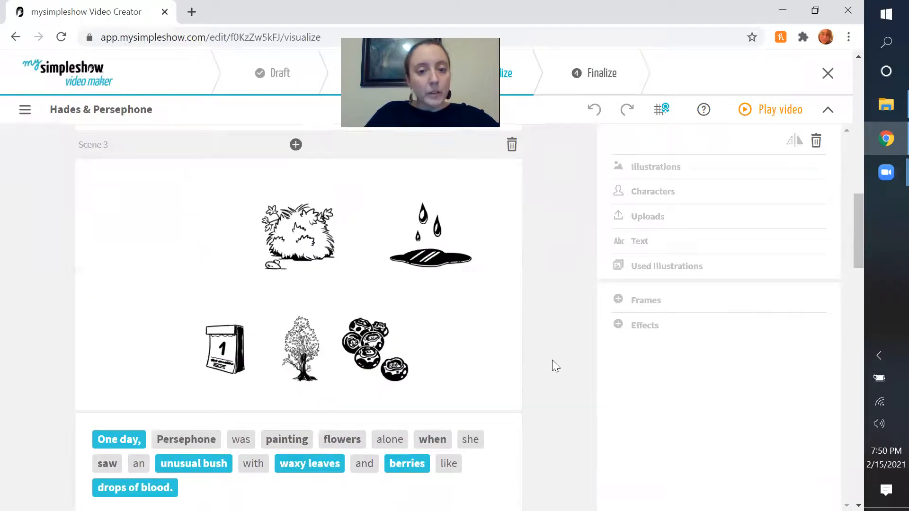
scroll(550, 356, "up", 8)
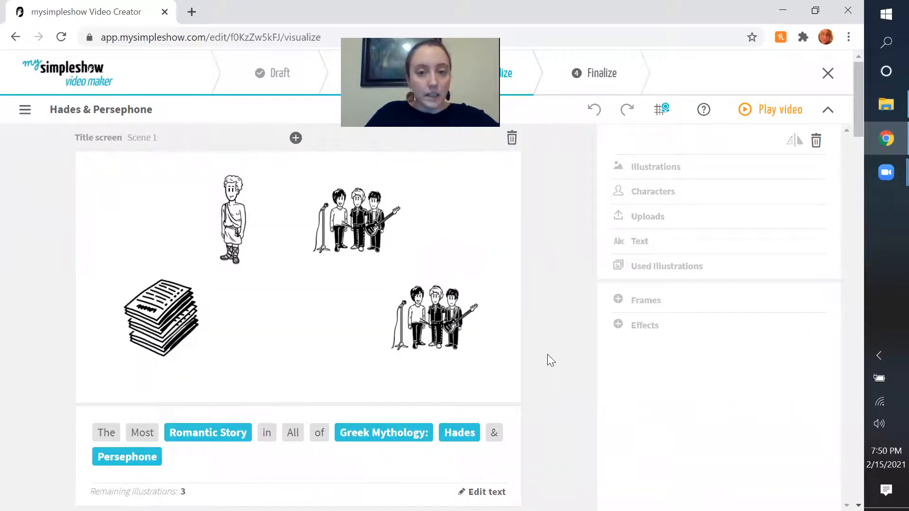
Play the preview of the whole video and close it at the end.
left_click(749, 116)
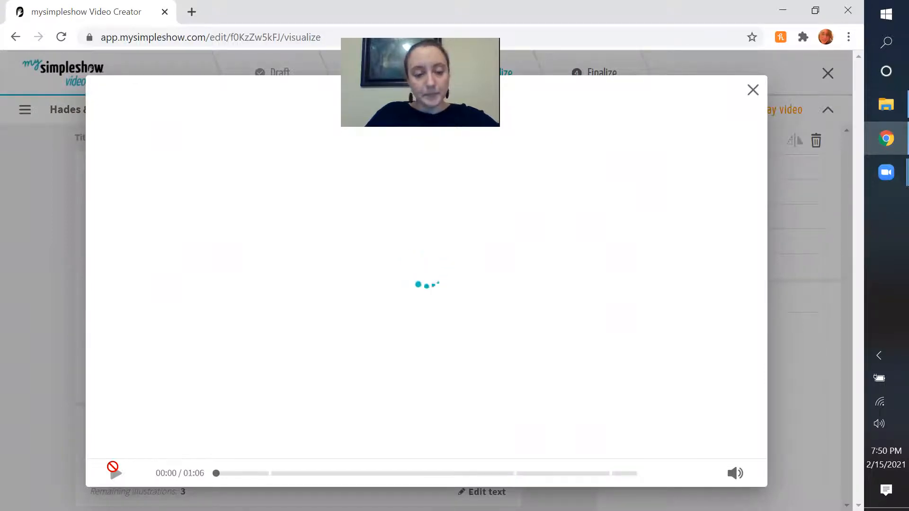
left_click(115, 473)
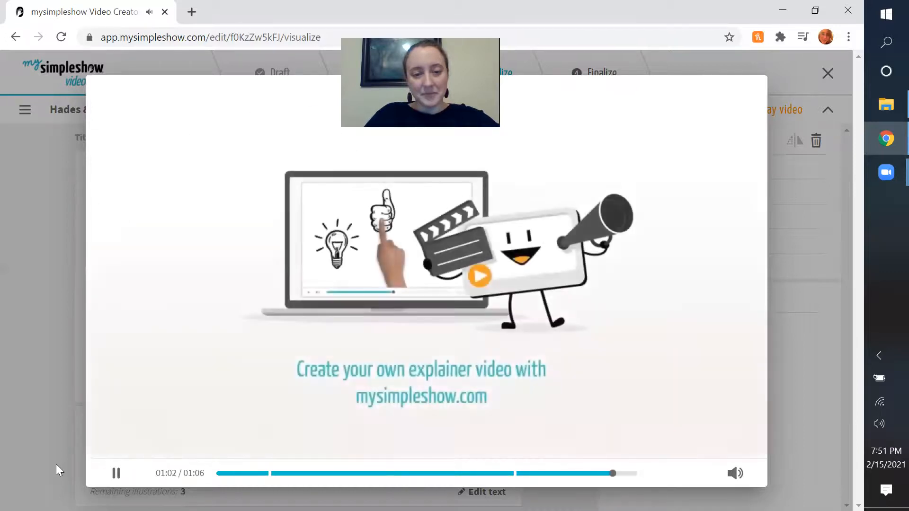
left_click(54, 406)
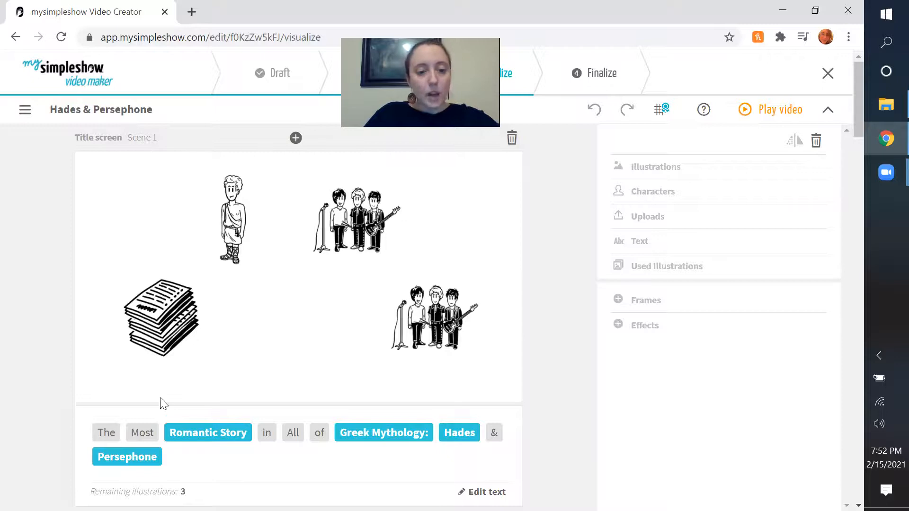
Add "by" and the author's name to the end of the title screen text and save it.
scroll(237, 450, "down", 1)
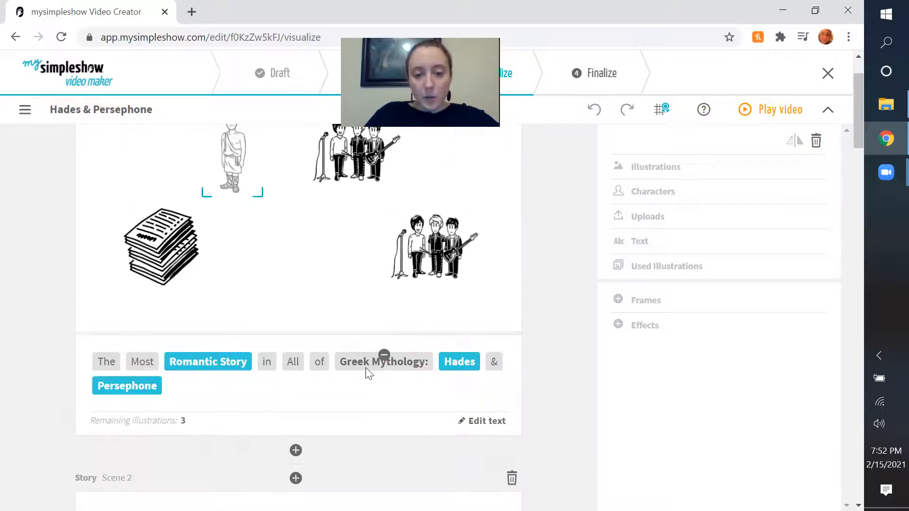
left_click(487, 419)
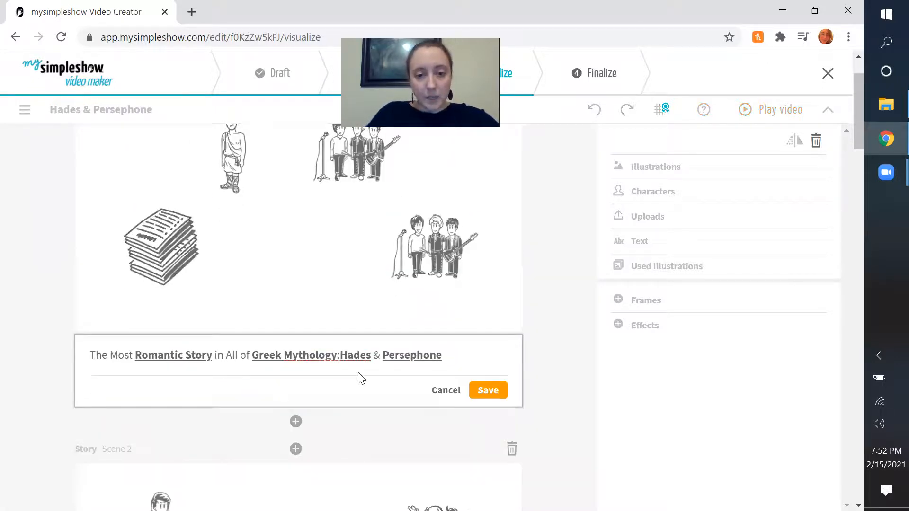
type("by Miss Simpson")
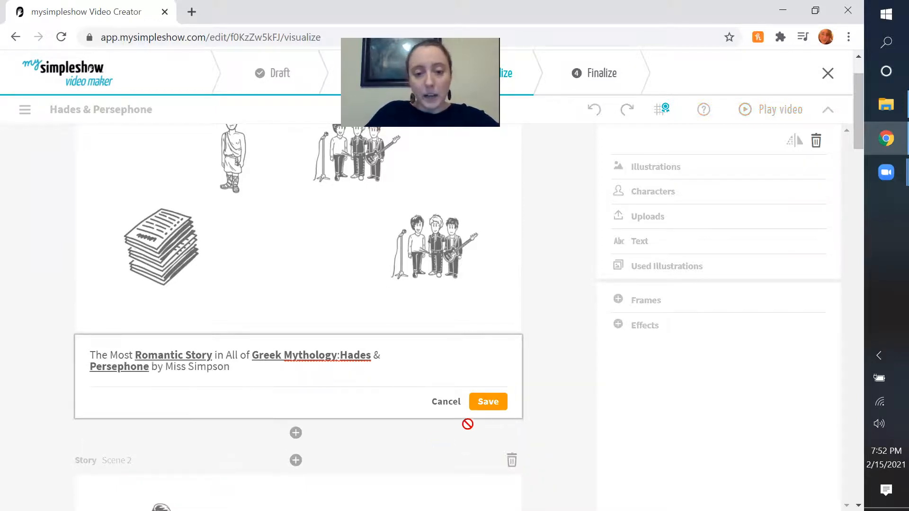
left_click(484, 402)
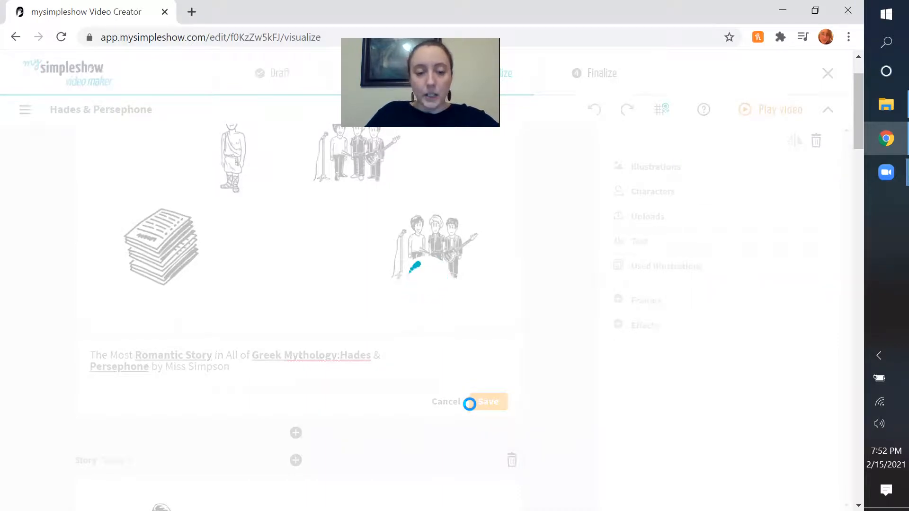
Remove the character illustration assigned to the author's surname on the title screen.
left_click(252, 391)
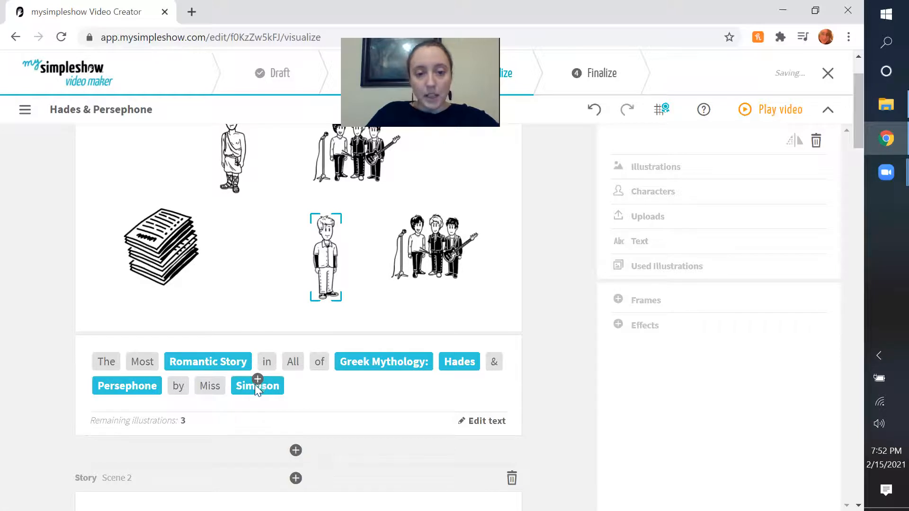
left_click(255, 386)
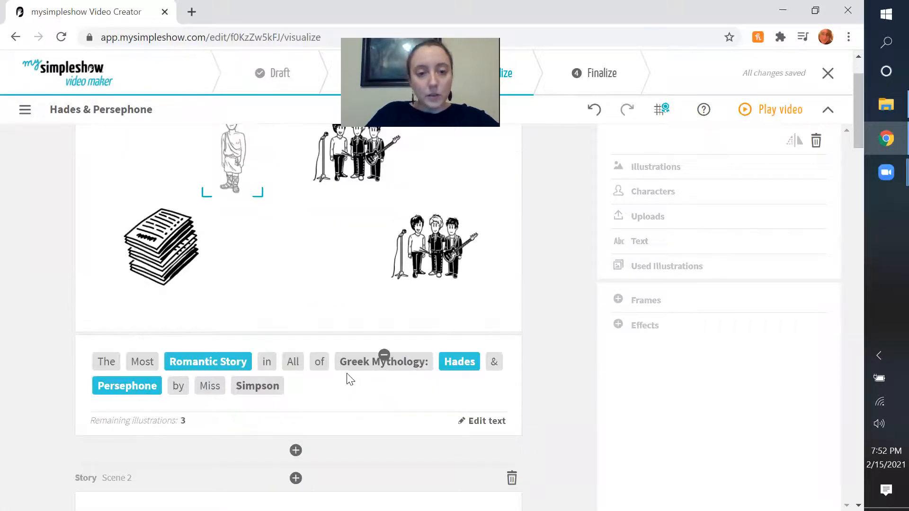
left_click(258, 387)
Replace the "Romantic Story" paper stack with the heart from a "romance" illustration search, enlarged and placed in the scene's upper left.
scroll(261, 387, "up", 1)
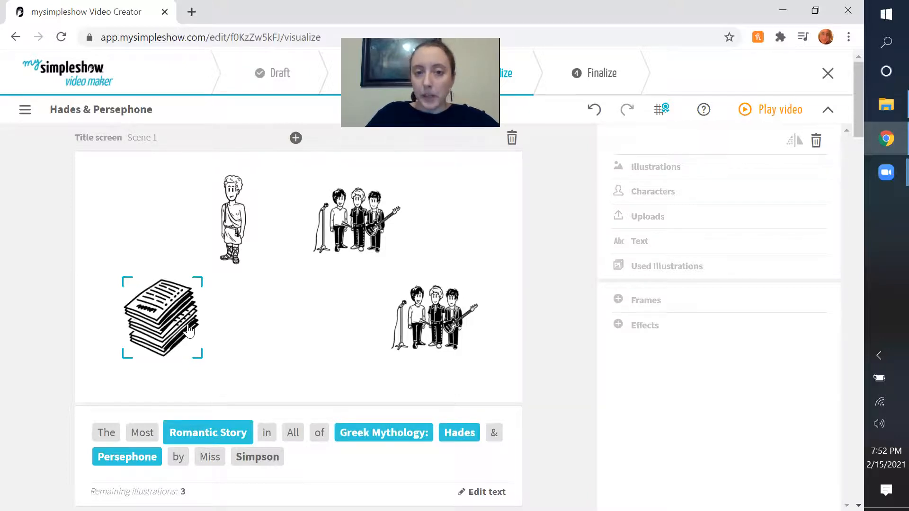
left_click(154, 339)
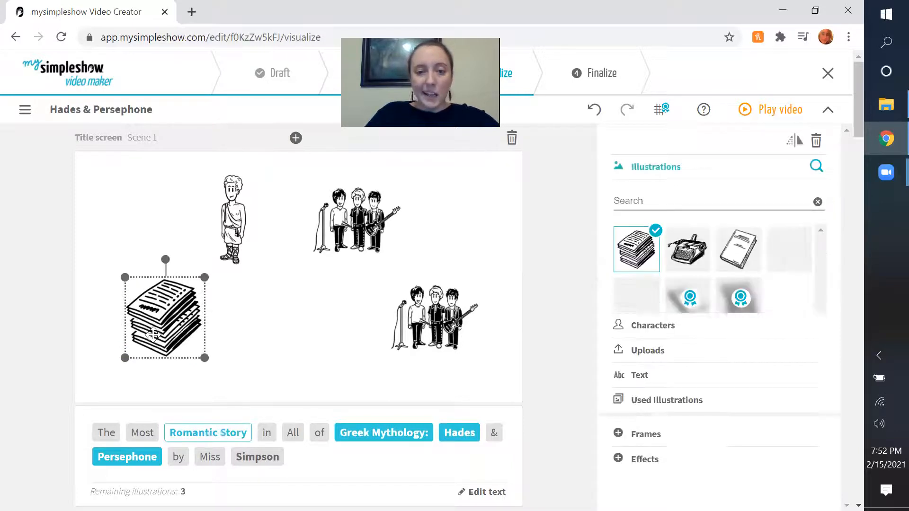
left_click_drag(168, 328, 154, 335)
left_click(677, 202)
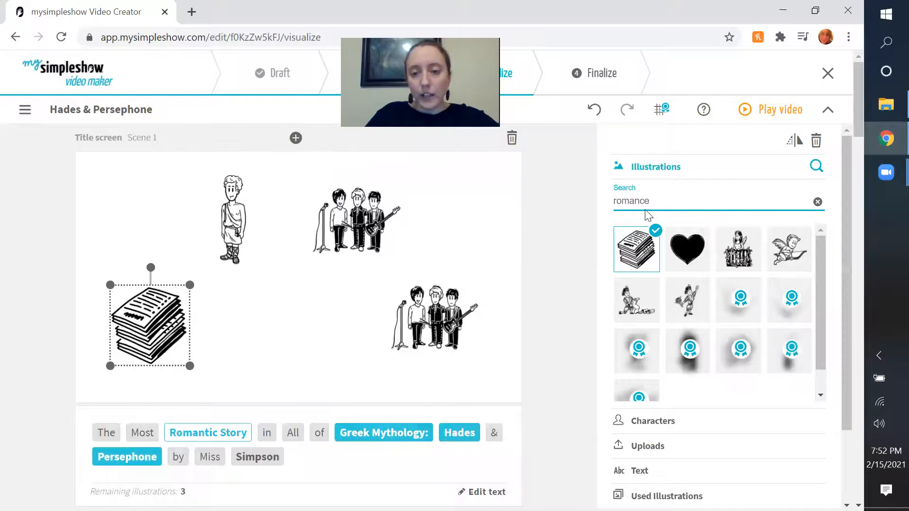
left_click(686, 247)
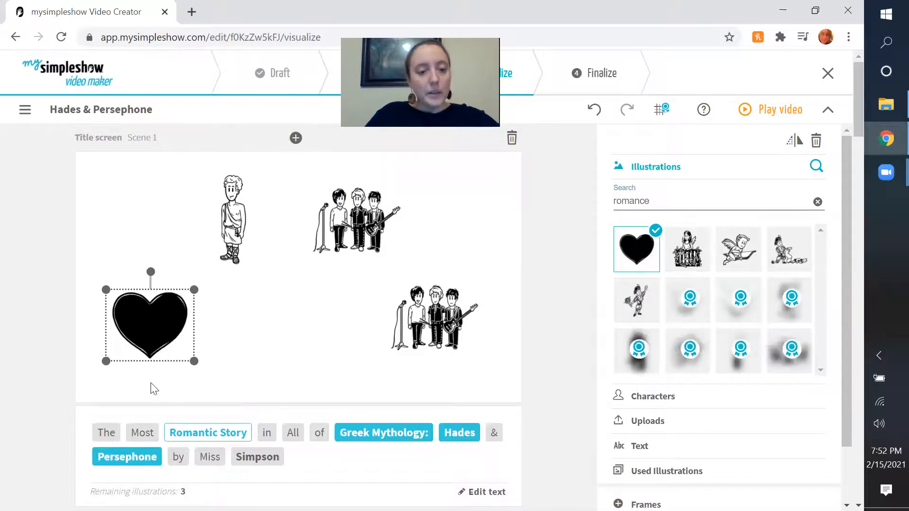
left_click_drag(194, 361, 238, 394)
left_click_drag(152, 349, 148, 246)
Remove the illustrations for "Greek Mythology:" and "Hades" from the title scene.
left_click_drag(240, 231, 235, 341)
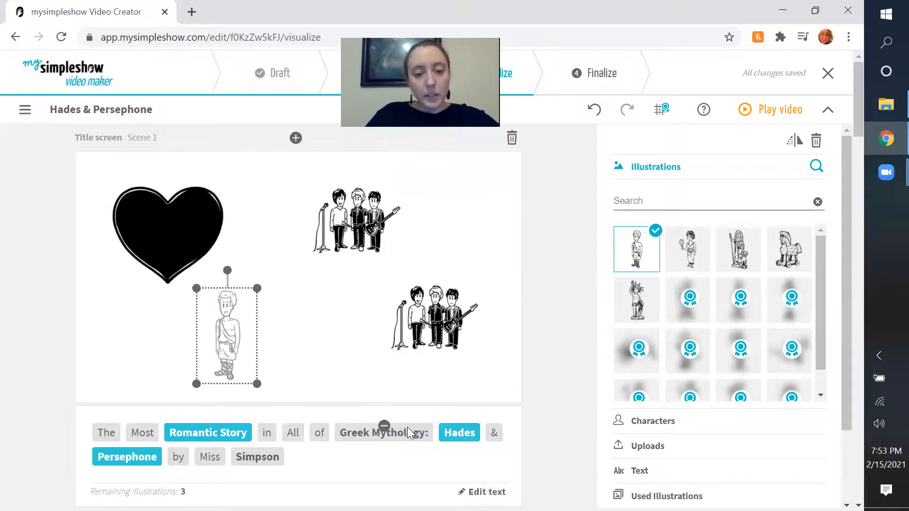
left_click(384, 425)
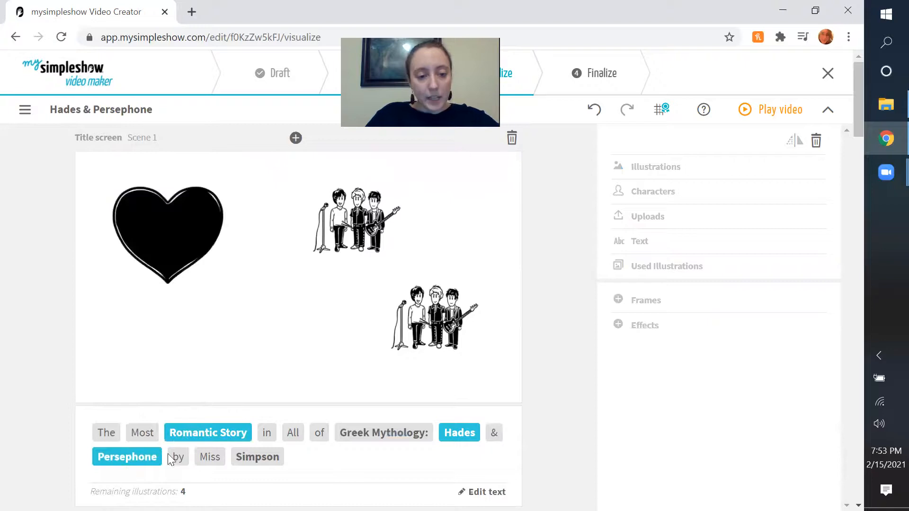
left_click(459, 426)
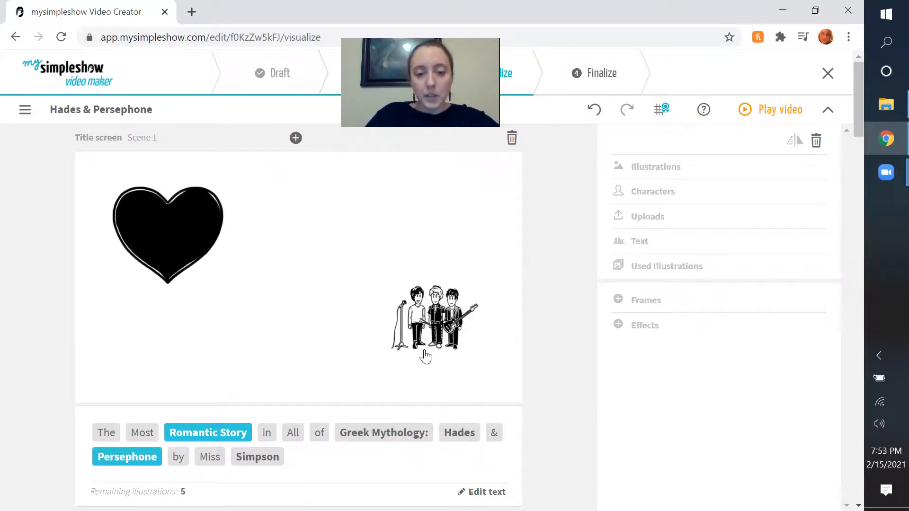
Move the band illustration for "Persephone" to the middle of the title scene and shift the heart slightly up and left.
left_click(138, 462)
left_click_drag(433, 315, 308, 270)
left_click_drag(179, 236, 185, 223)
left_click_drag(339, 298, 333, 317)
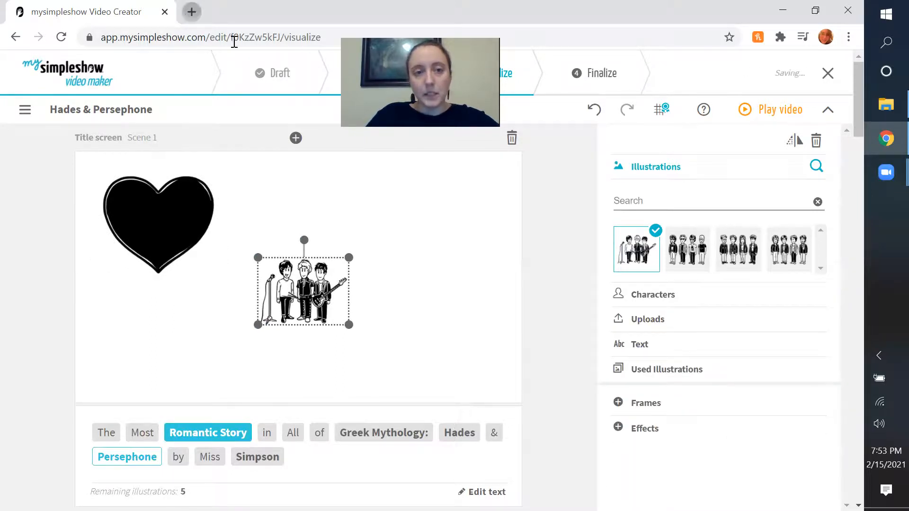
Search Google Images for "hades and persephone" in a new browser tab.
left_click(195, 13)
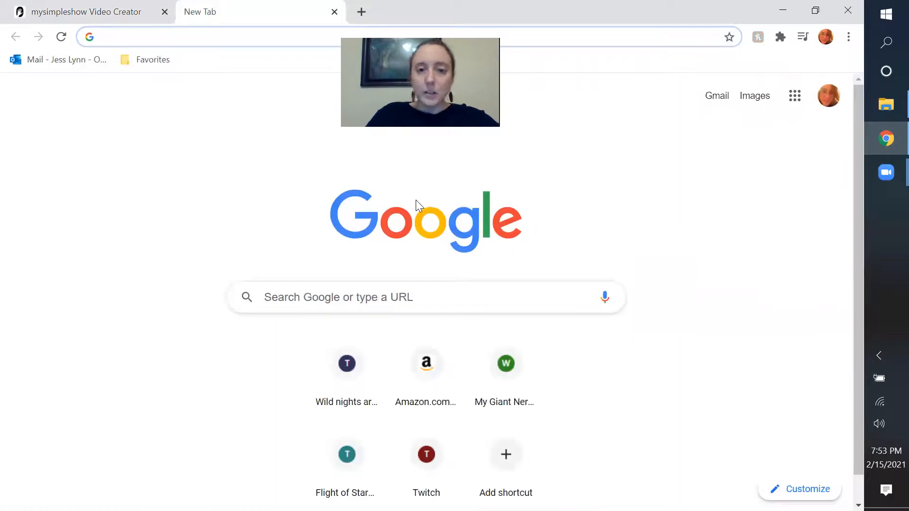
left_click(406, 305)
type("h")
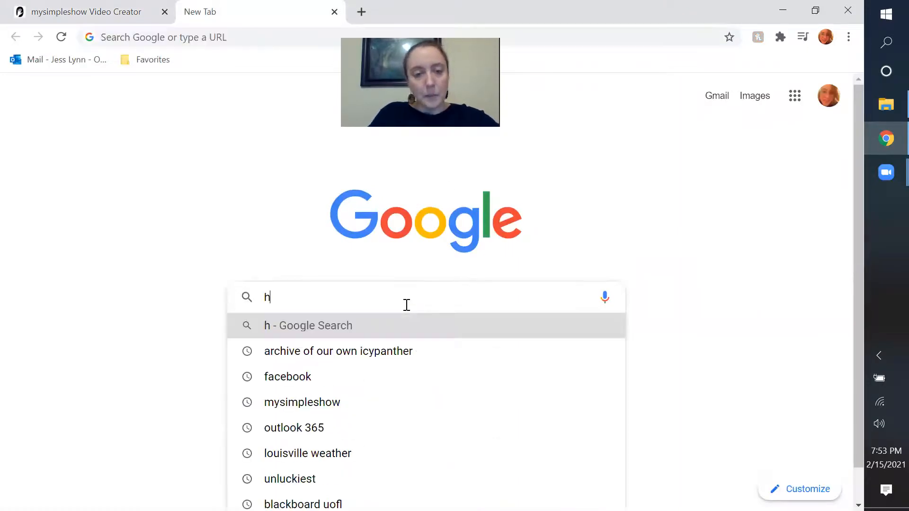
type("ades and perse")
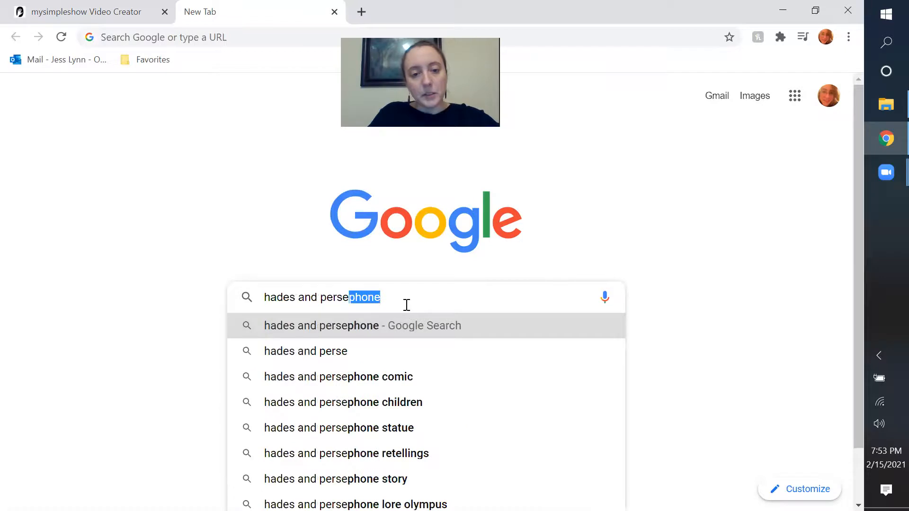
key("Return")
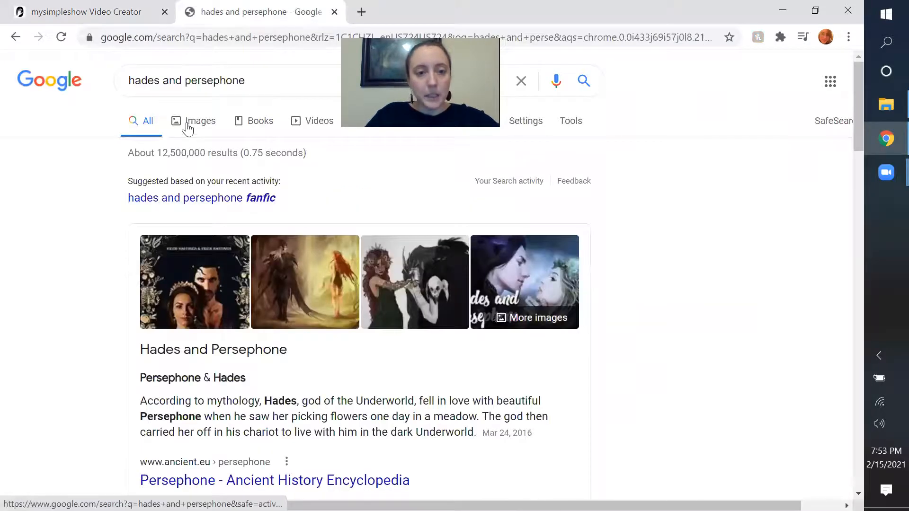
left_click(297, 127)
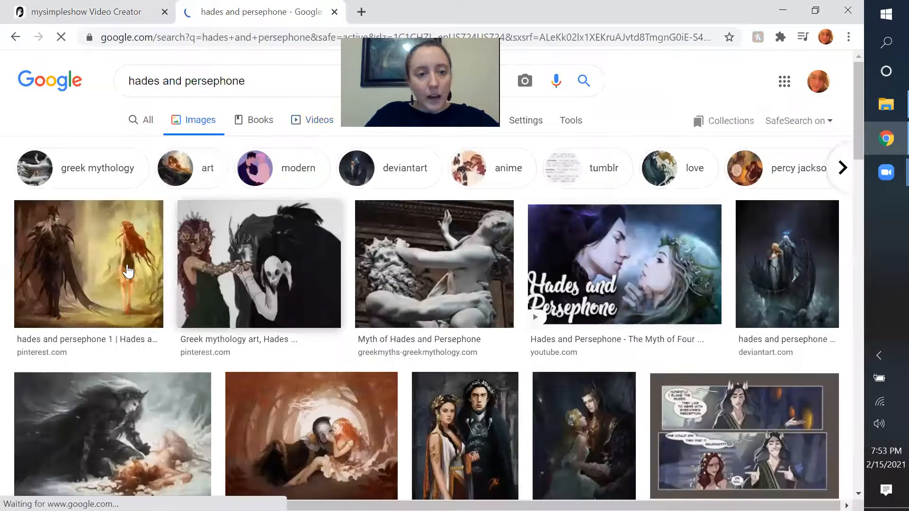
Save the first image result, the dark armored figure facing a red-haired woman, to the Desktop and close the search tab.
left_click(109, 286)
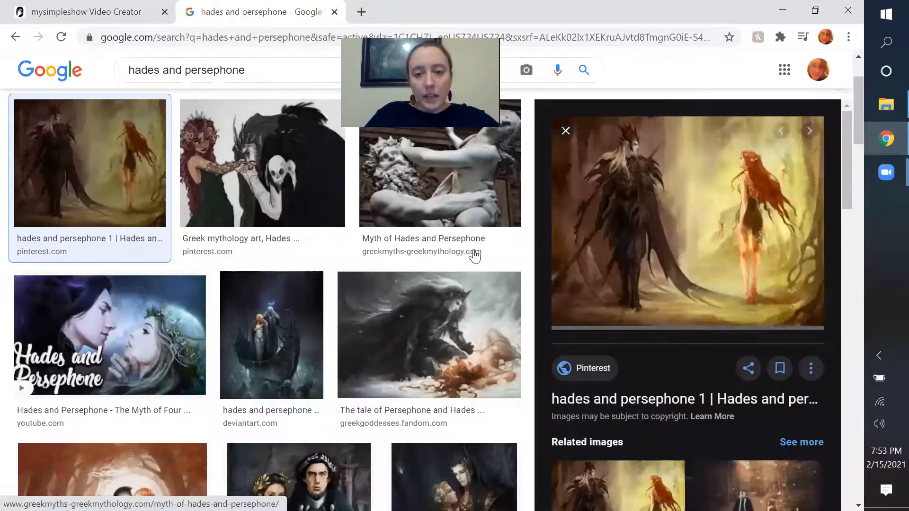
right_click(693, 232)
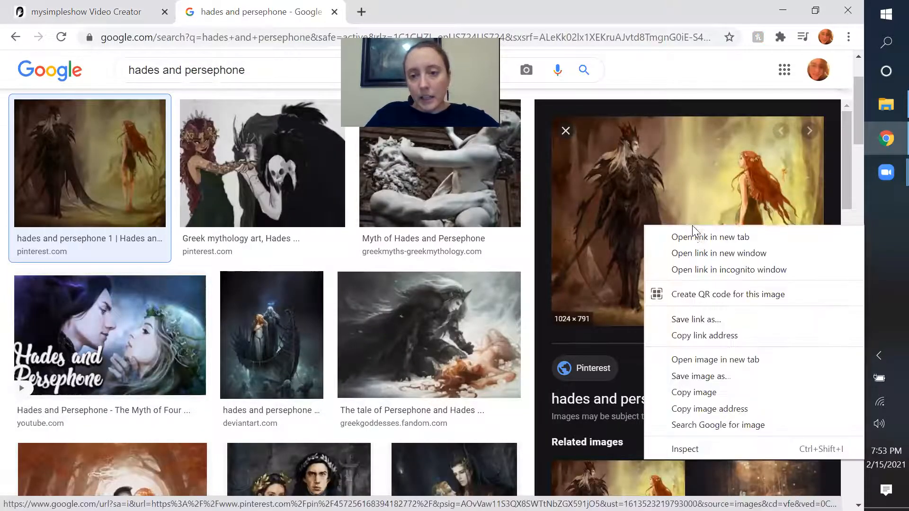
left_click(710, 376)
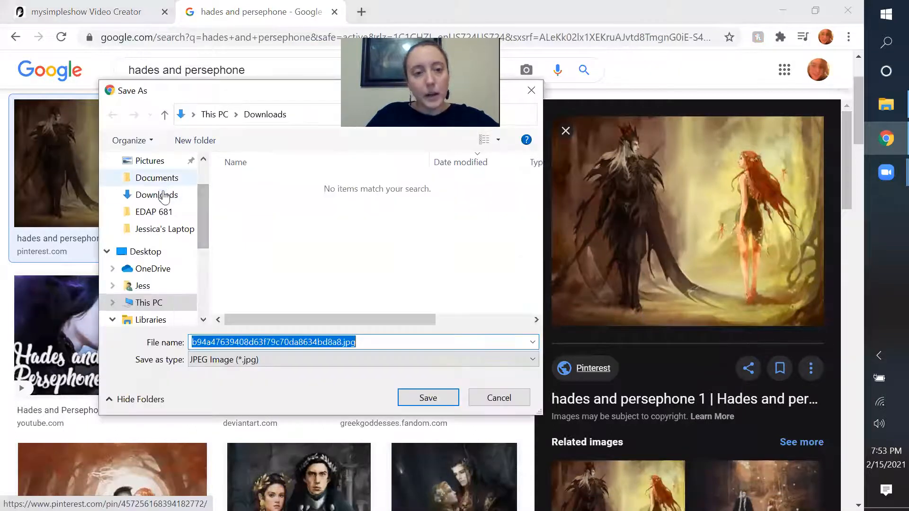
scroll(202, 187, "up", 2)
left_click(150, 183)
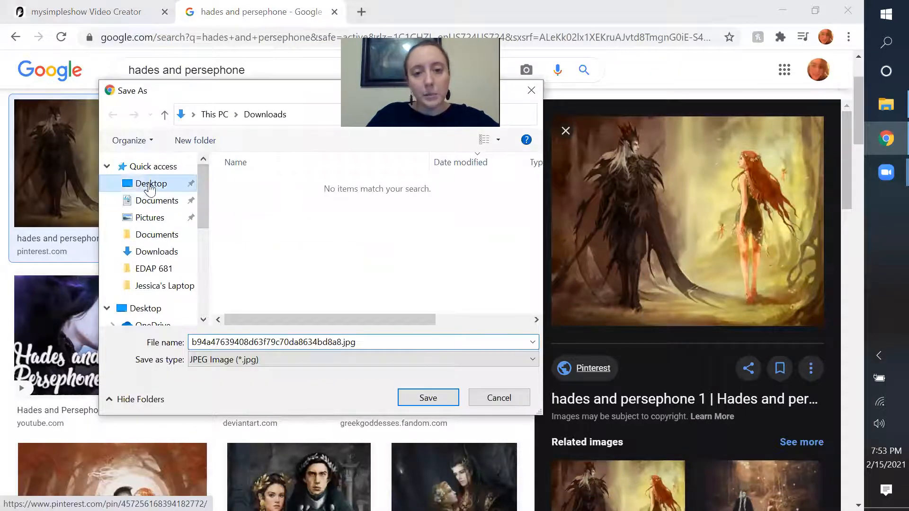
left_click(428, 403)
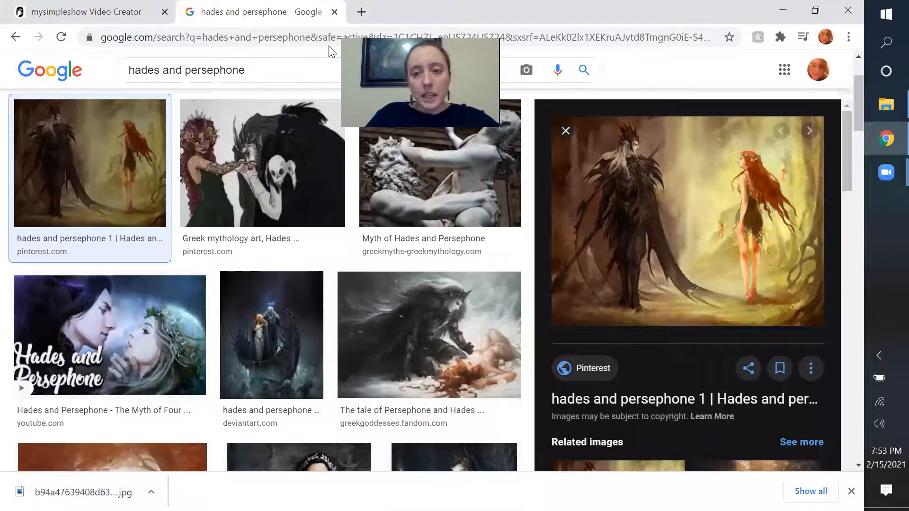
left_click(335, 12)
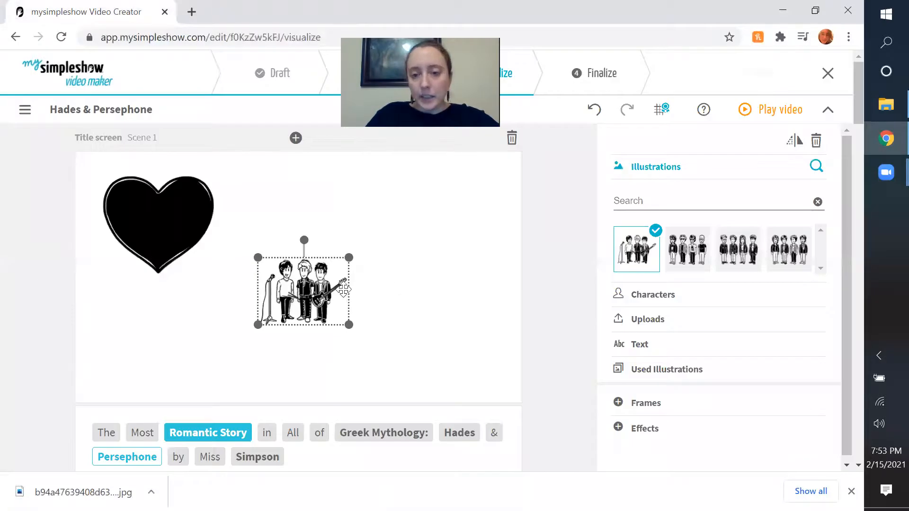
Replace the "Persephone" band illustration with the uploaded Desktop image b94a47639408d63f79c70da8634bd8a8.jpg.
left_click(677, 323)
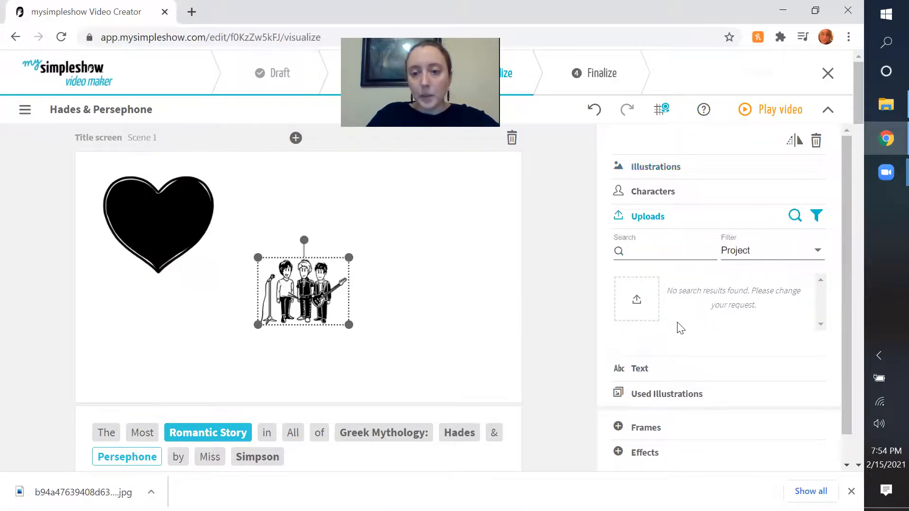
left_click(634, 300)
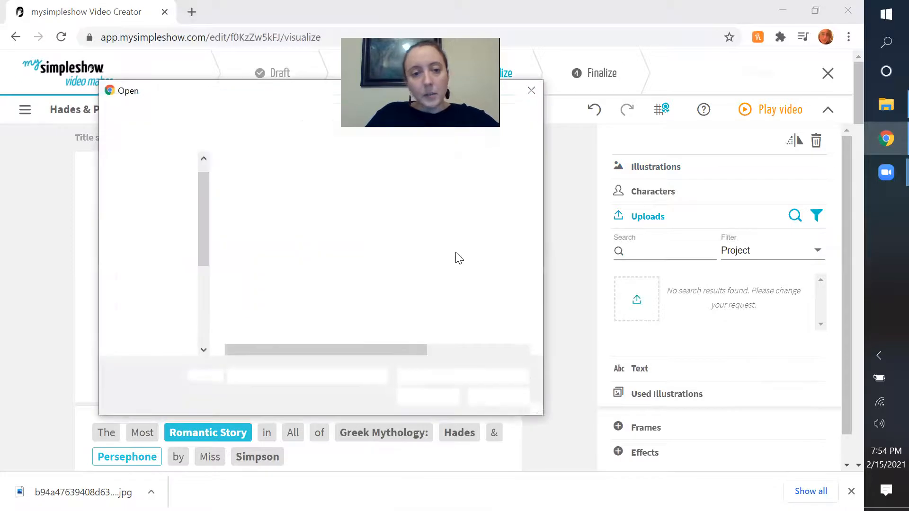
left_click(171, 163)
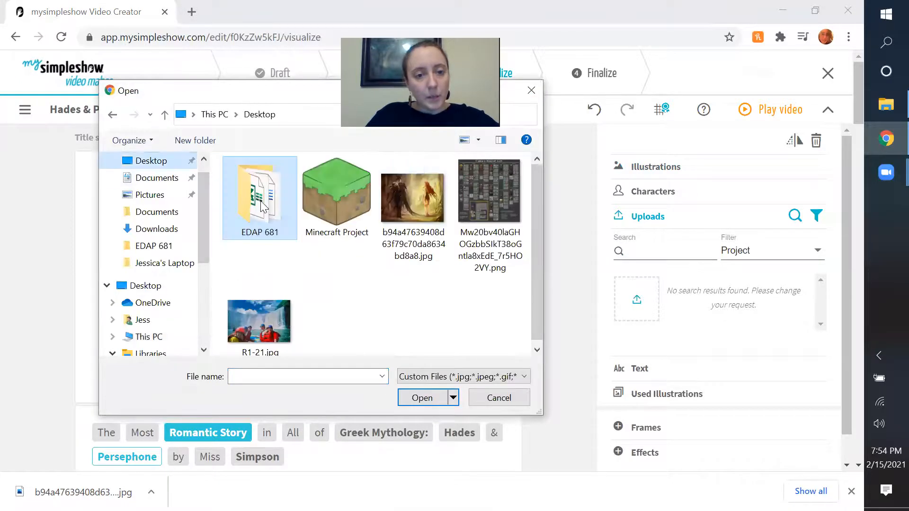
double_click(417, 198)
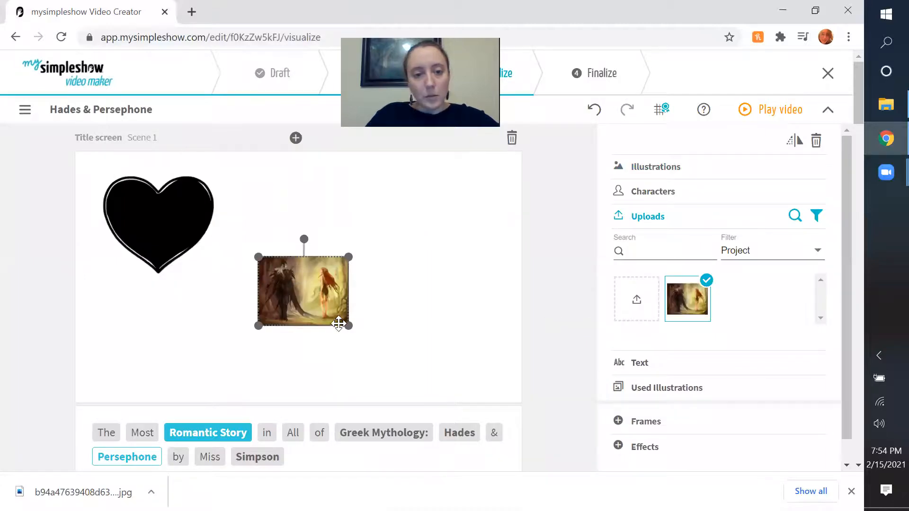
Enlarge the uploaded picture across the middle of the title scene and shift the heart slightly farther up and left.
left_click_drag(348, 325, 493, 403)
left_click_drag(288, 283, 256, 274)
left_click_drag(388, 368, 431, 405)
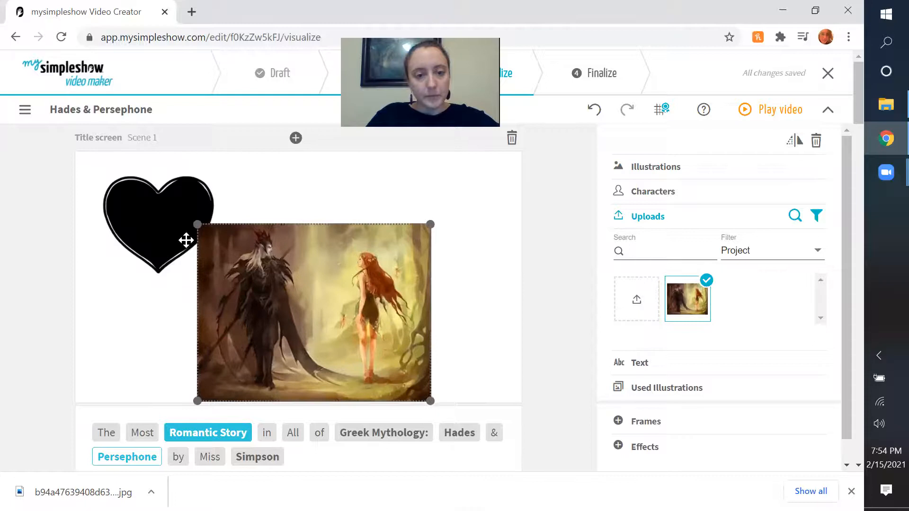
left_click_drag(198, 224, 183, 213)
left_click_drag(301, 314, 296, 315)
left_click_drag(149, 246, 142, 238)
left_click(324, 308)
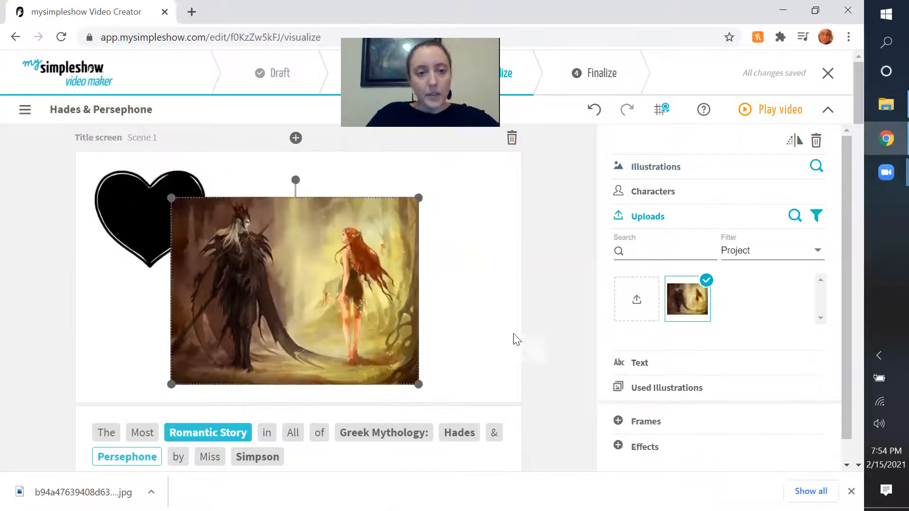
Look for a way to bring the heart in front of the overlapping Hades and Persephone picture.
left_click(152, 214)
left_click(336, 300)
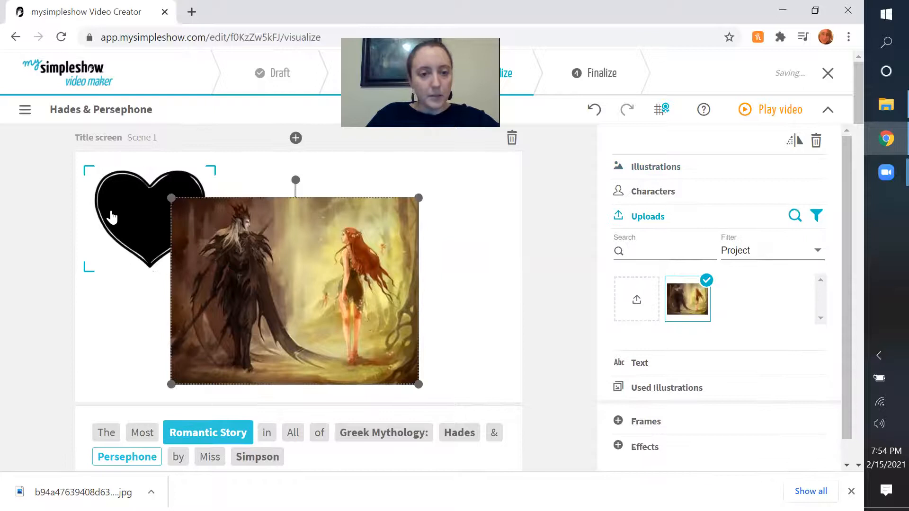
left_click(112, 217)
left_click(538, 324)
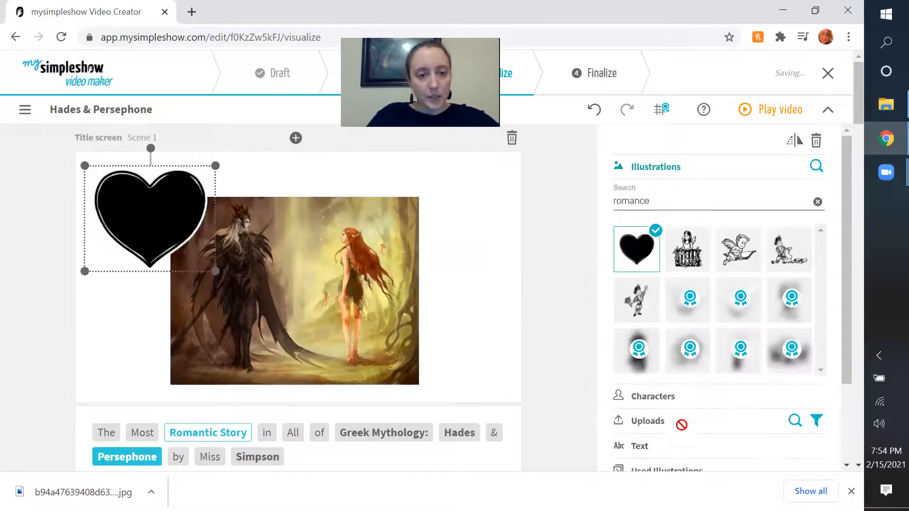
right_click(344, 286)
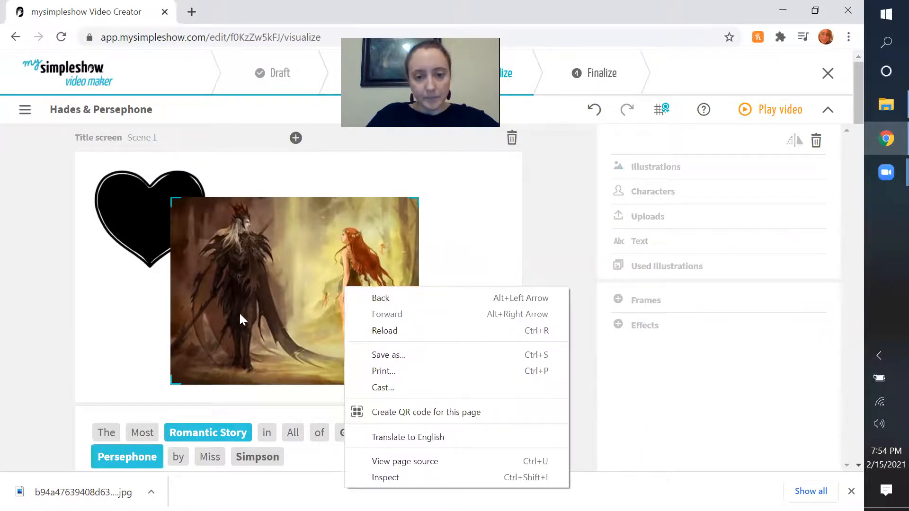
left_click(245, 260)
Examine the frames, effects and illustration choices available for the uploaded picture.
scroll(706, 365, "down", 3)
left_click(677, 397)
left_click(661, 424)
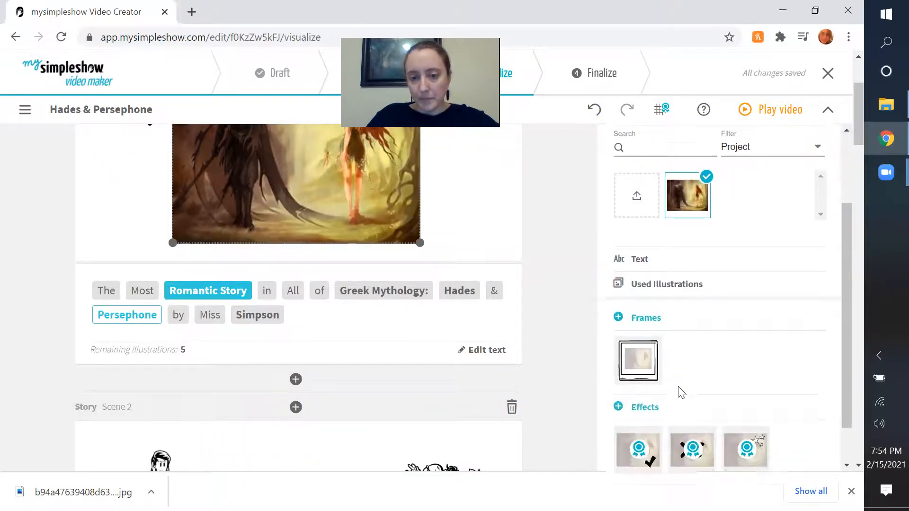
scroll(792, 425, "down", 3)
scroll(734, 315, "up", 3)
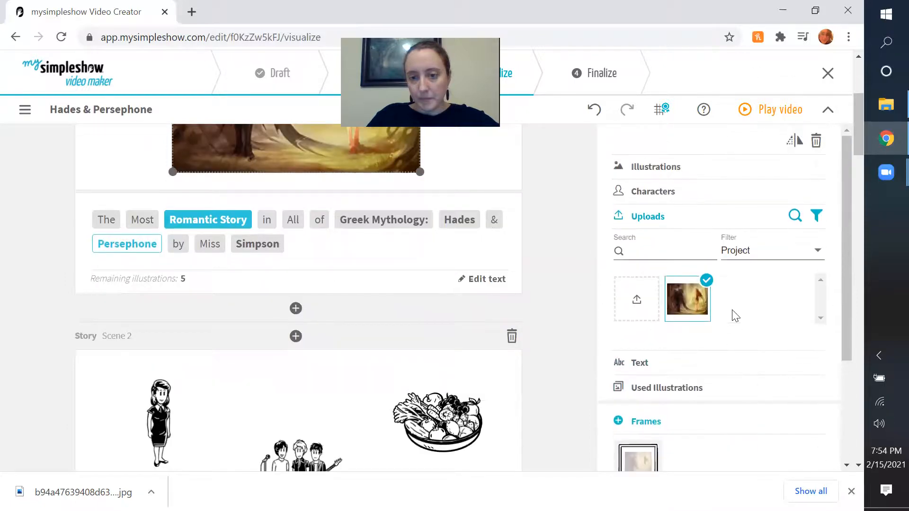
scroll(413, 257, "up", 4)
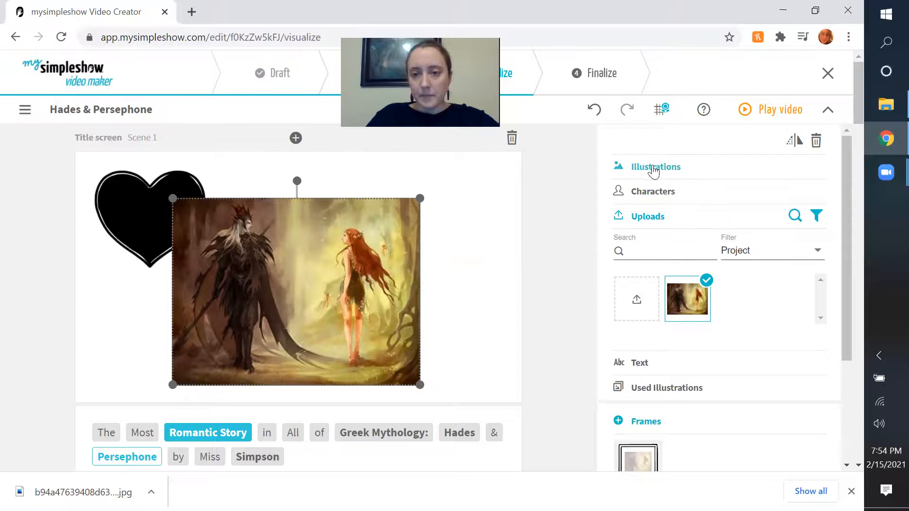
left_click(654, 172)
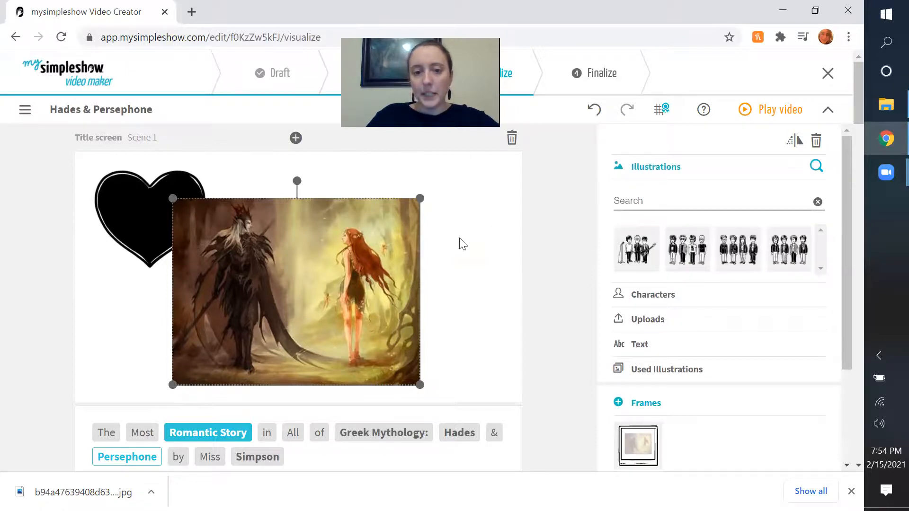
Move the Hades and Persephone picture to the right so it sits clear of the heart.
right_click(293, 299)
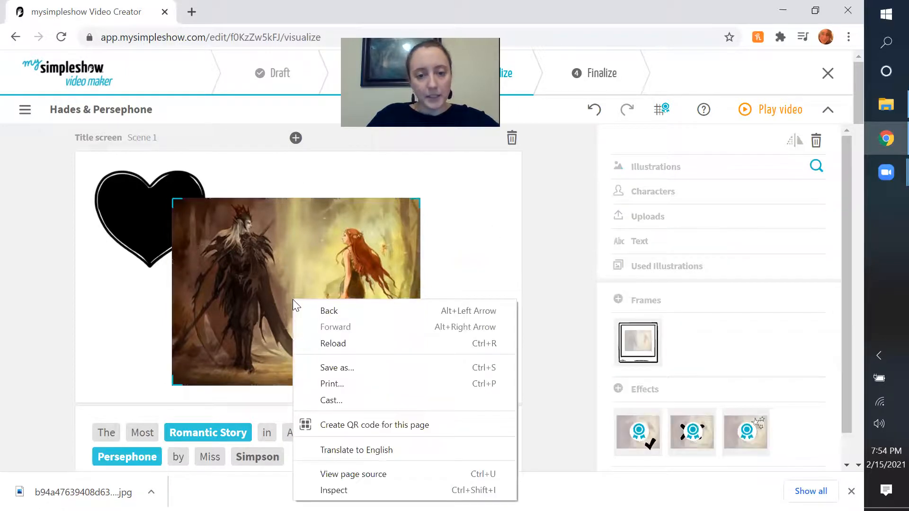
left_click(258, 297)
left_click(159, 233)
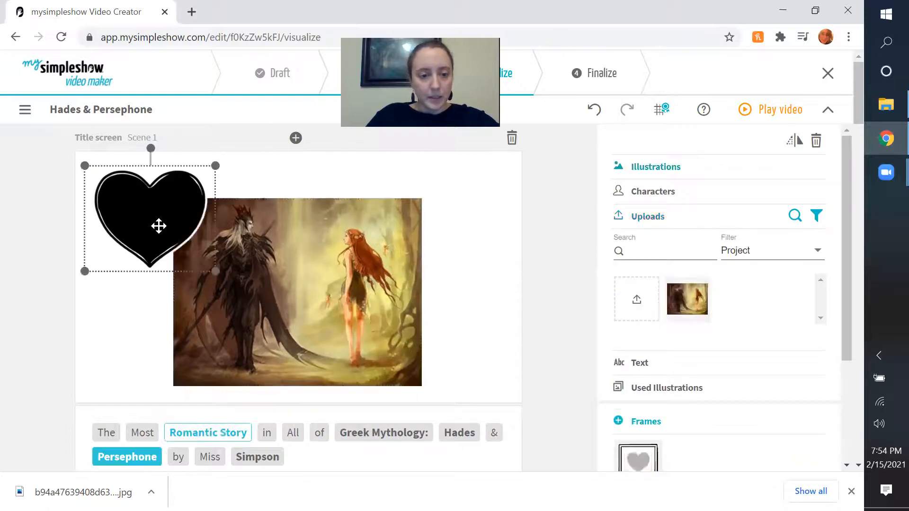
left_click(493, 271)
left_click(377, 341)
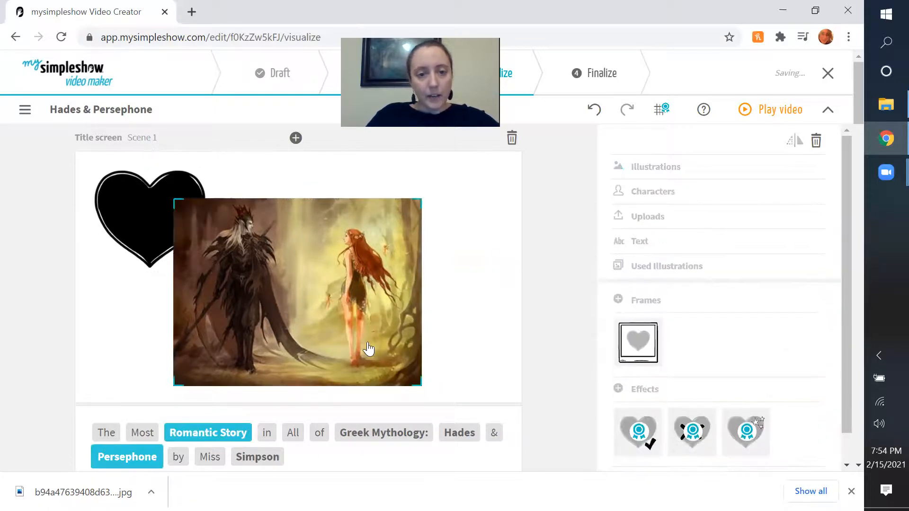
left_click_drag(415, 387, 462, 376)
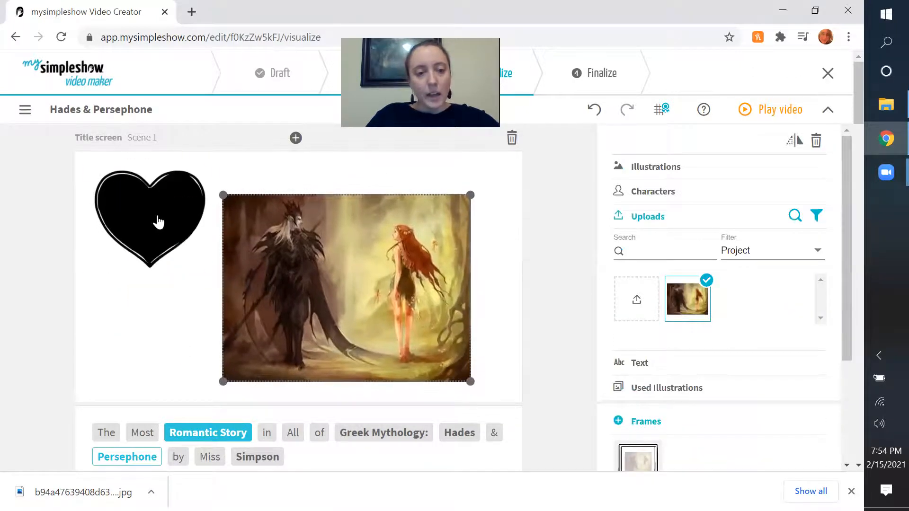
Add an illustration for the author's surname in the title sentence and start uploading a custom image for it.
mouse_move(269, 460)
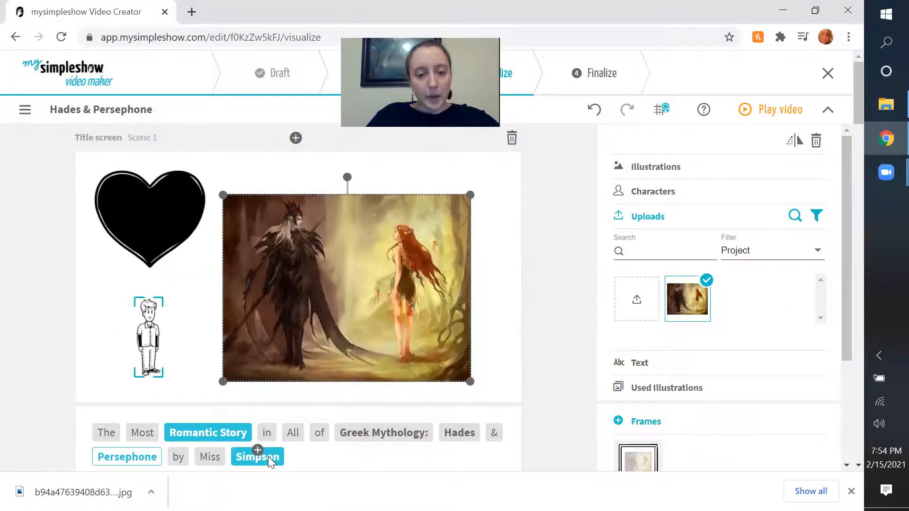
left_click(265, 458)
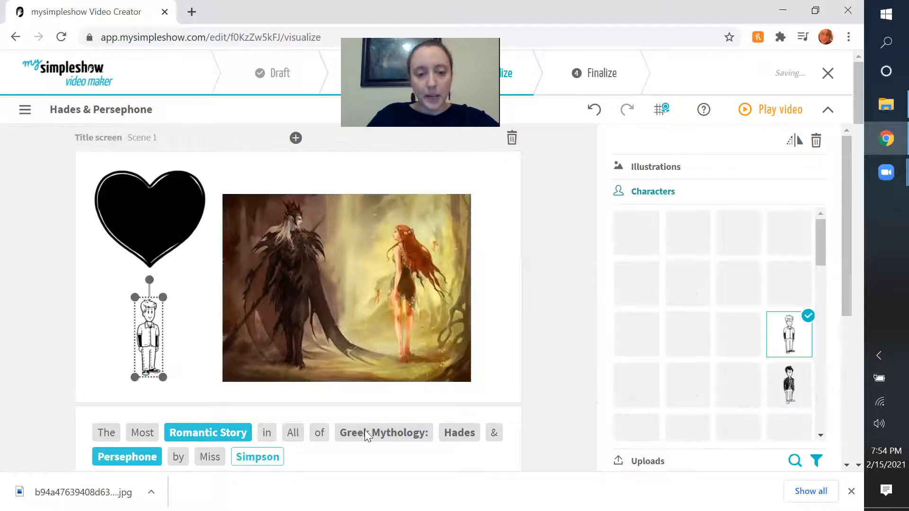
left_click(636, 194)
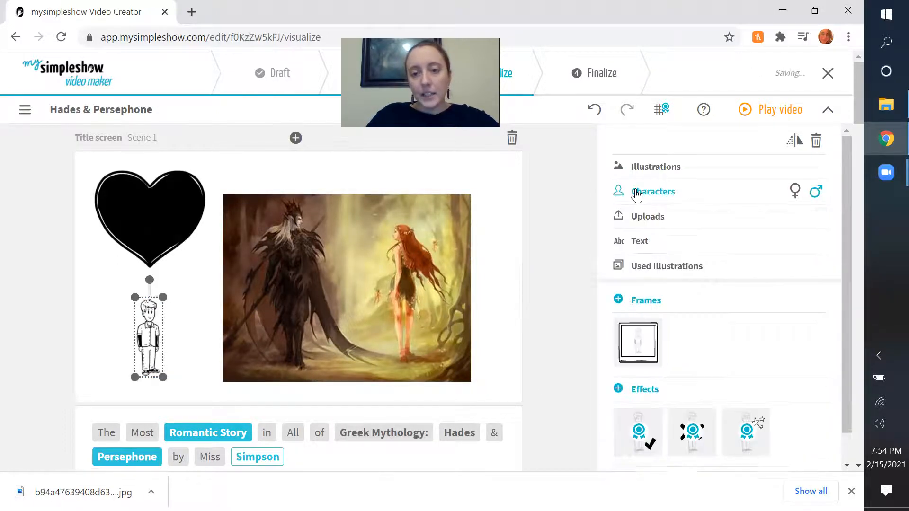
scroll(648, 265, "down", 1)
left_click(653, 187)
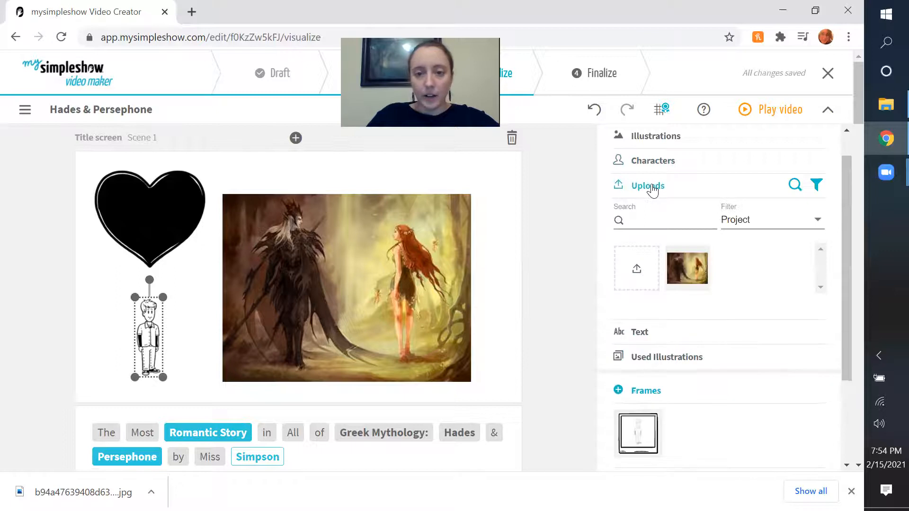
left_click(632, 263)
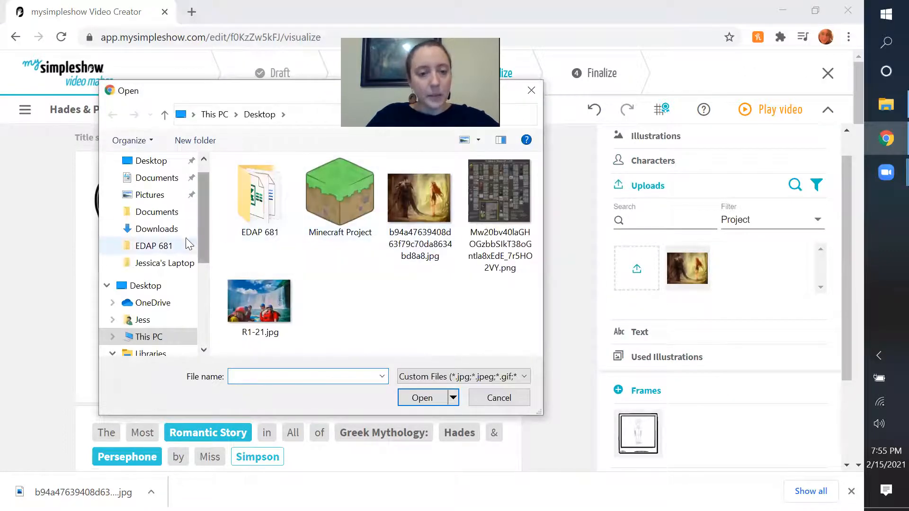
Upload the close-up portrait of the woman from the Photographs folder in the Pictures library.
scroll(149, 322, "down", 1)
scroll(149, 324, "down", 1)
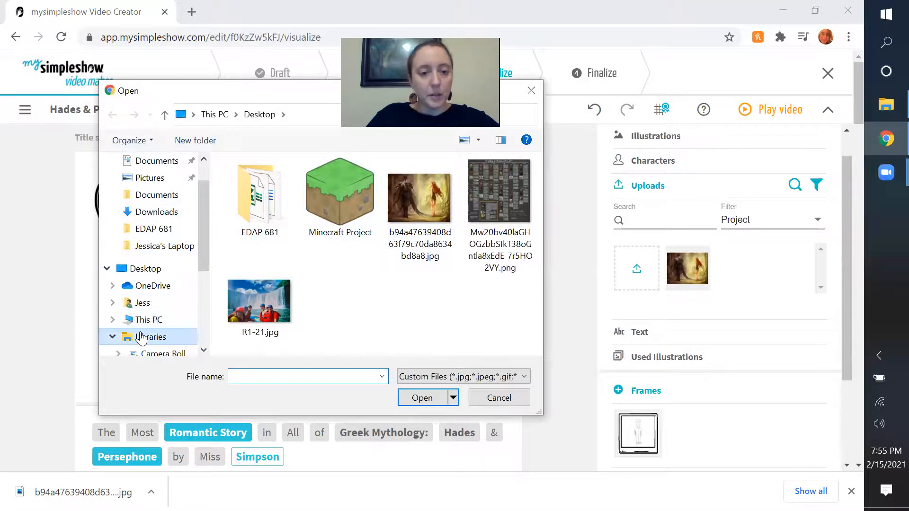
left_click(150, 320)
left_click(315, 300)
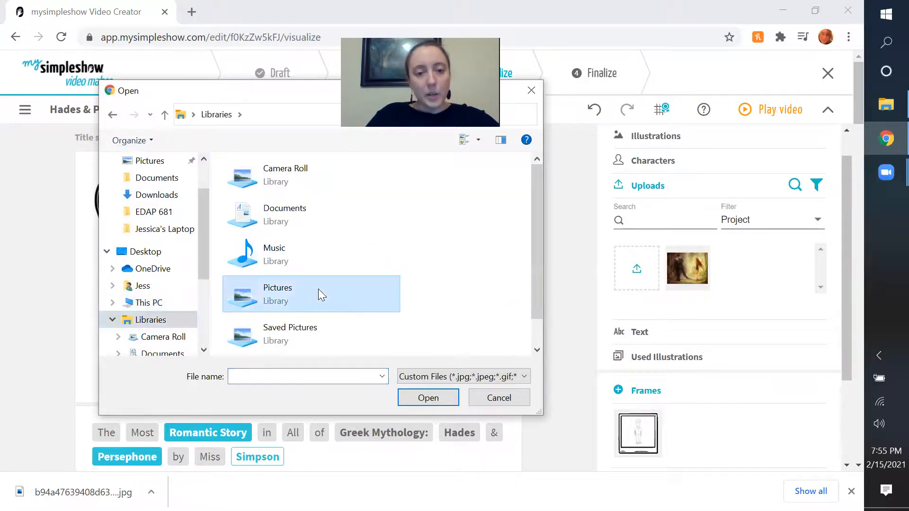
double_click(319, 290)
scroll(305, 268, "down", 3)
double_click(259, 207)
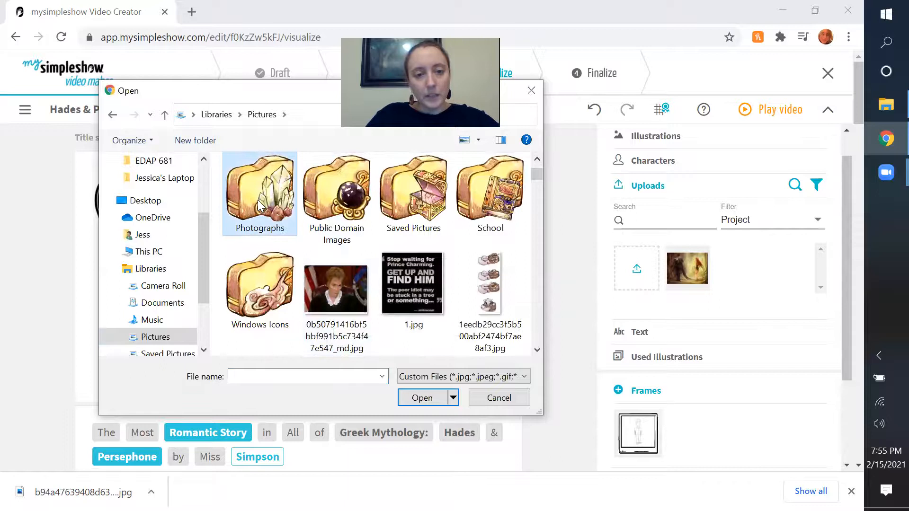
scroll(382, 236, "down", 2)
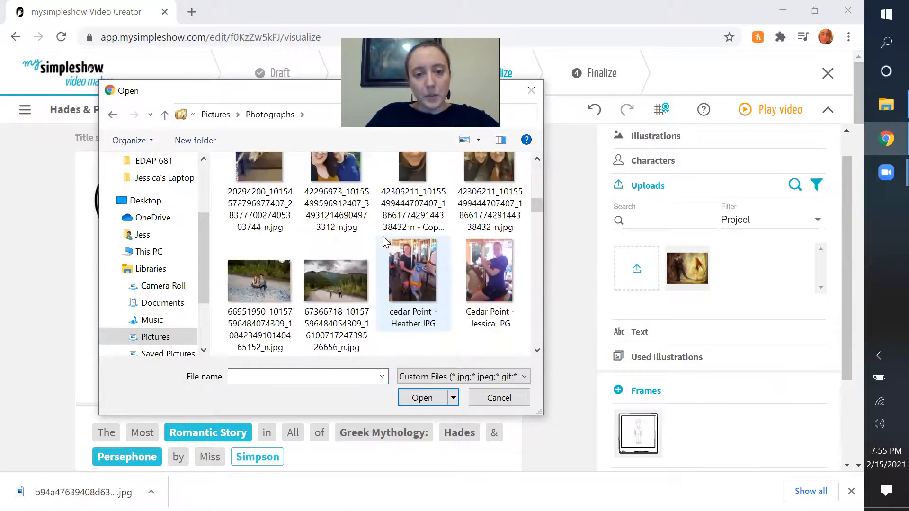
double_click(411, 178)
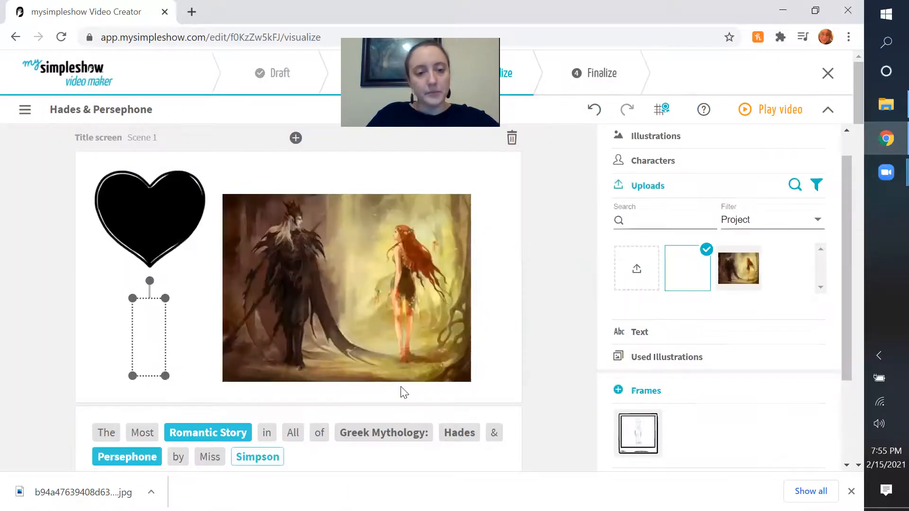
Enlarge the portrait slightly and position it below the heart.
left_click_drag(166, 298, 173, 292)
left_click_drag(149, 336, 151, 337)
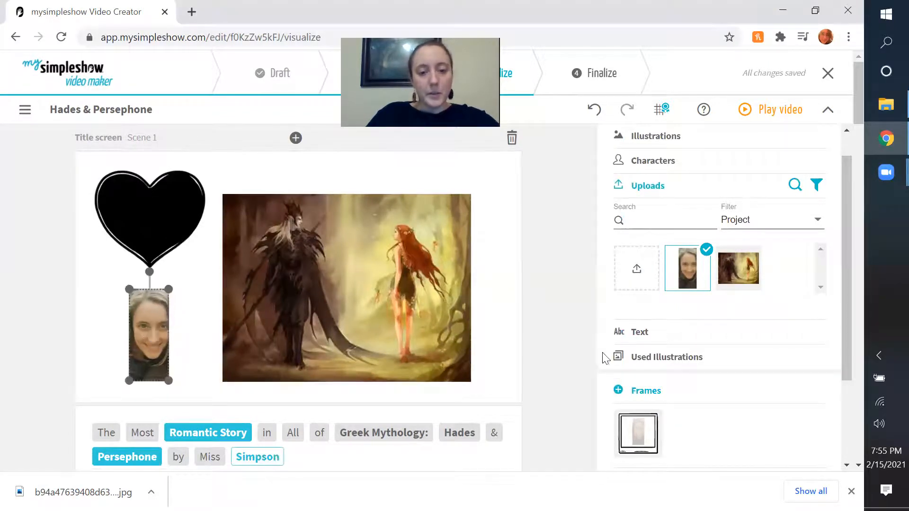
left_click(541, 351)
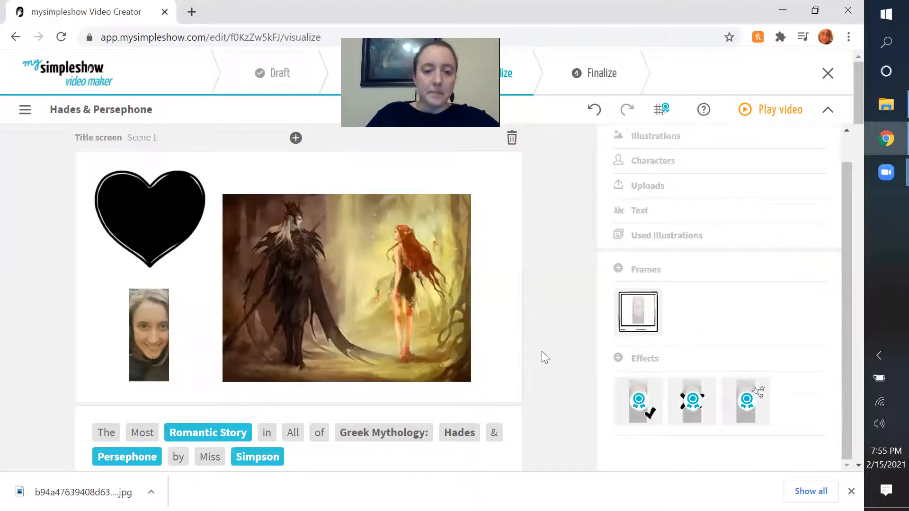
Enlarge the Hades and Persephone picture slightly and position it beside the heart and portrait.
left_click_drag(384, 332, 403, 319)
left_click_drag(477, 368, 490, 379)
left_click(524, 349)
left_click_drag(452, 308, 449, 315)
left_click(555, 335)
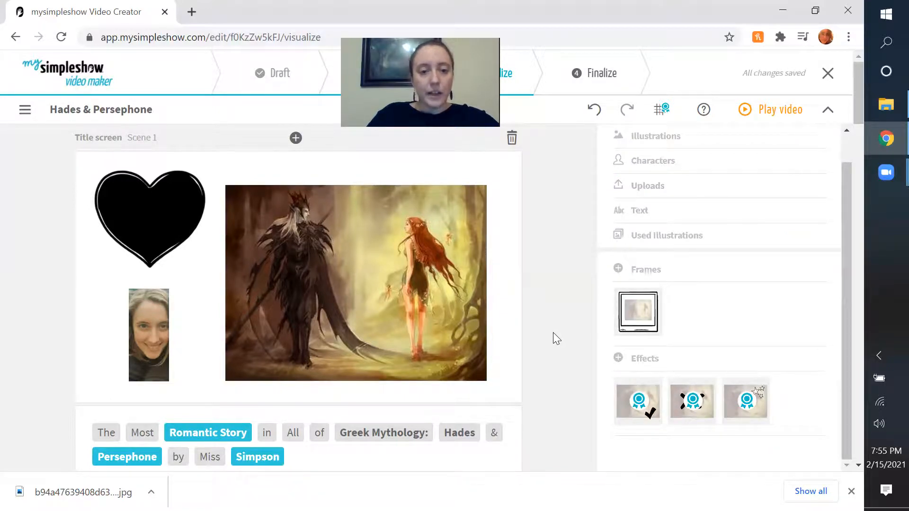
Try replacing the portrait with a text element starting "By M", and clear the text again.
left_click(137, 339)
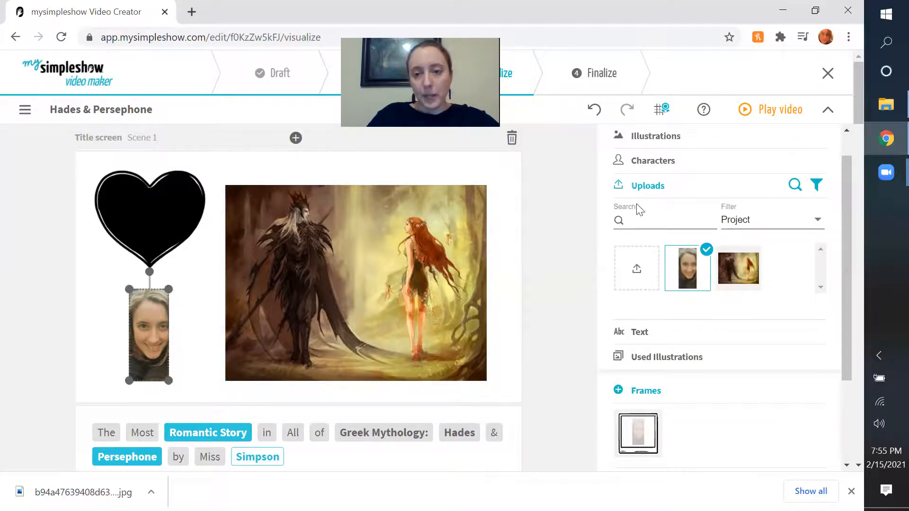
left_click(641, 330)
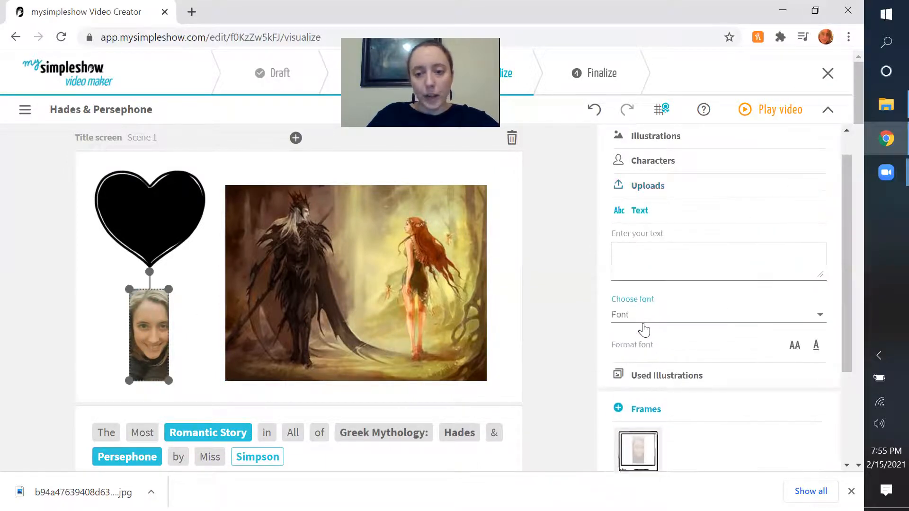
left_click(642, 256)
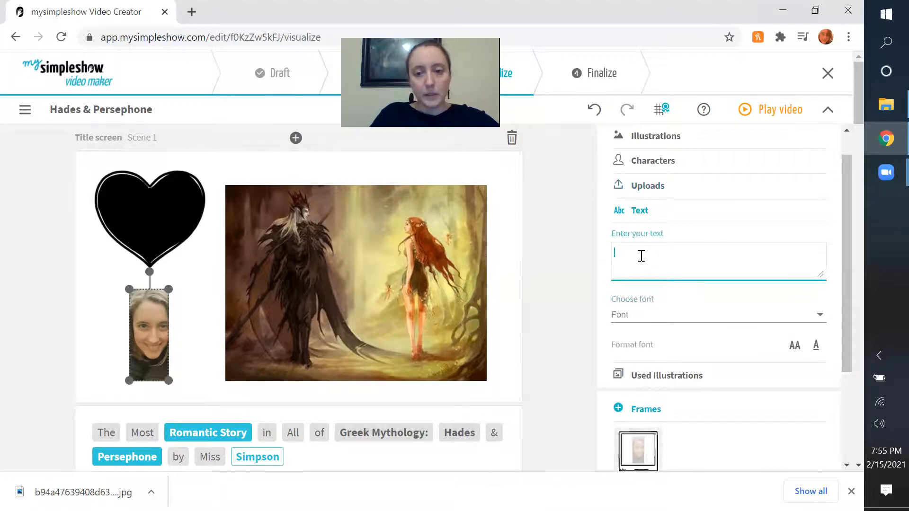
type("By Miss")
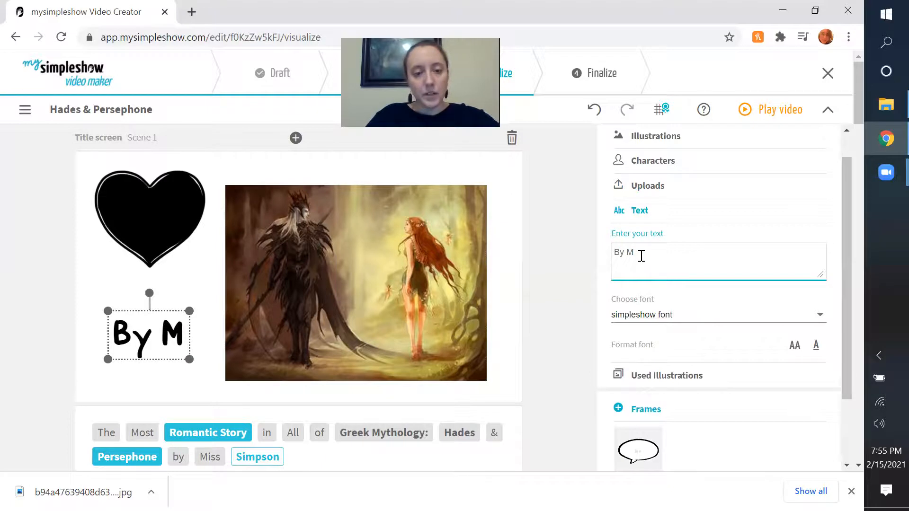
key("BackSpace")
key("BackSpace")
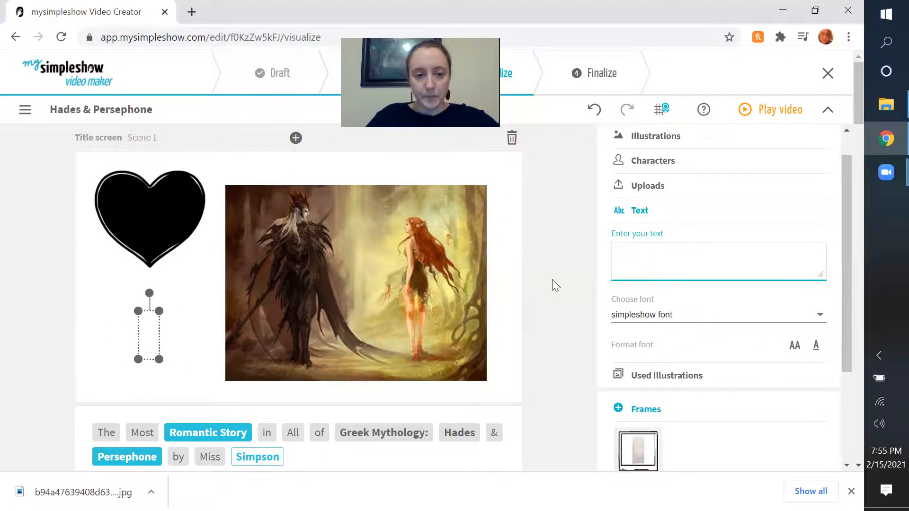
left_click(563, 280)
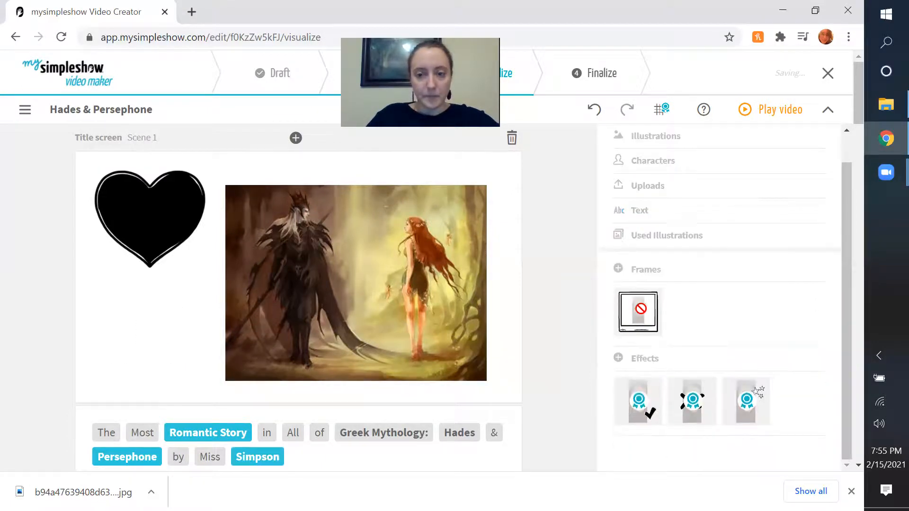
Try to bring the uploaded portrait back into the empty illustration box and enlarge the box.
mouse_move(277, 461)
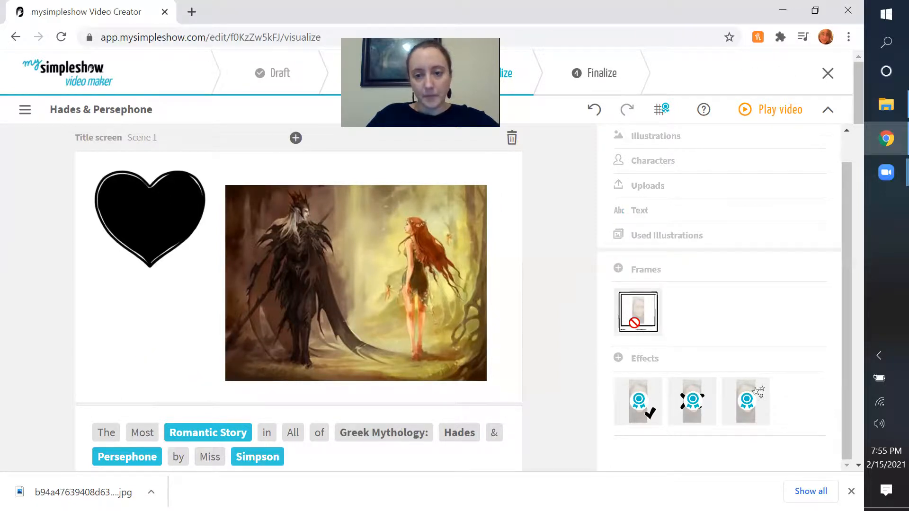
mouse_move(246, 454)
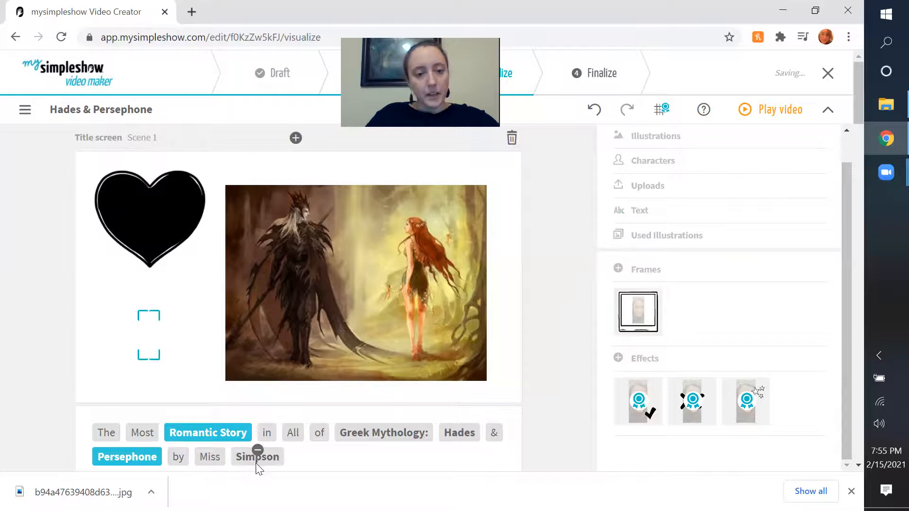
left_click(152, 337)
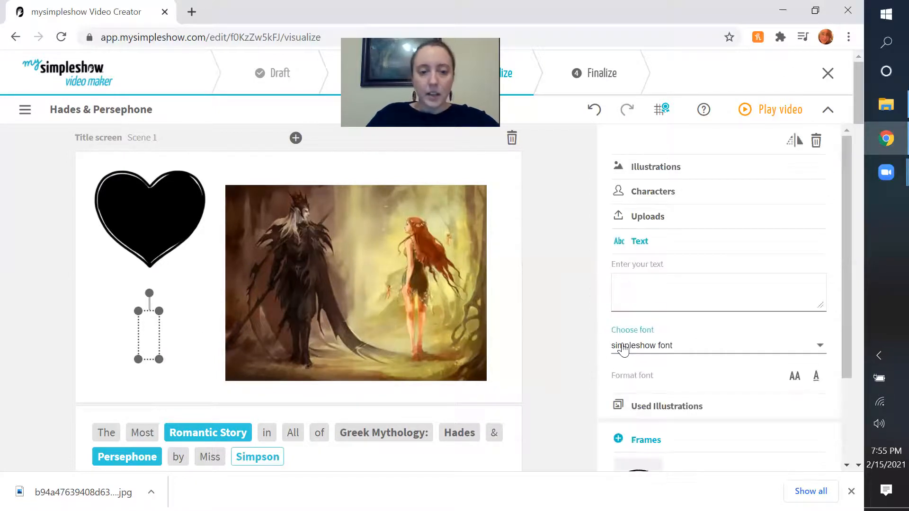
left_click(647, 216)
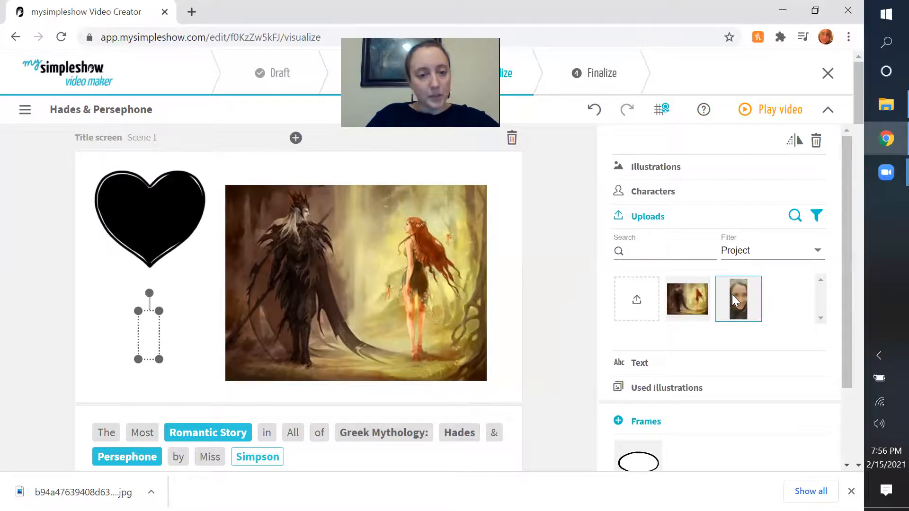
left_click_drag(138, 311, 119, 270)
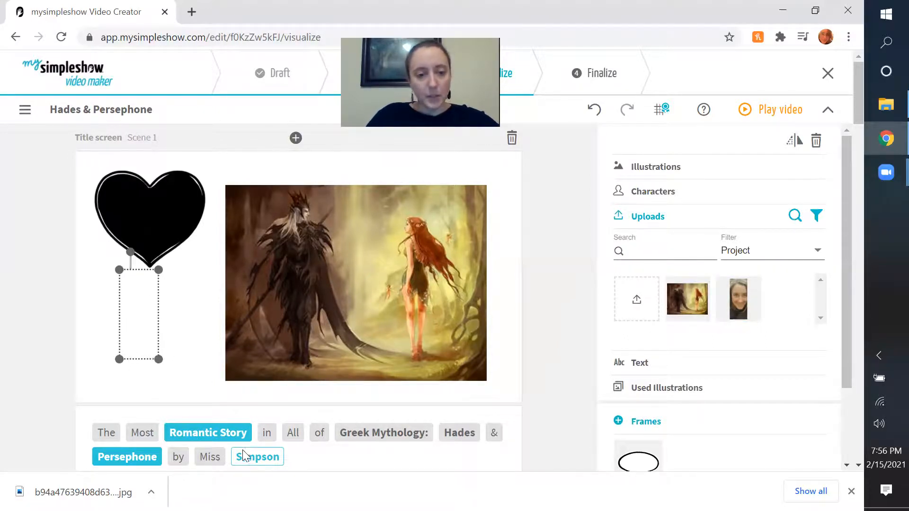
Shrink the empty illustration box and move it below the heart, clear of its tip.
left_click(259, 452)
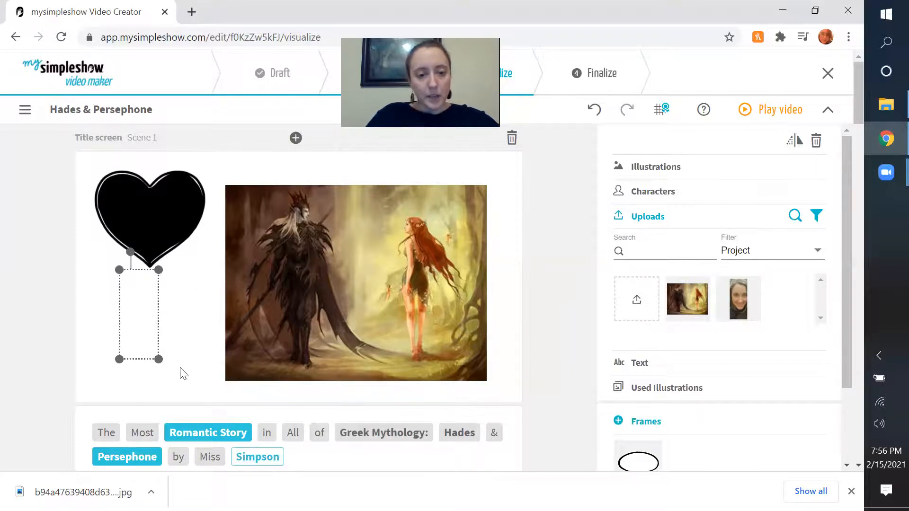
left_click_drag(140, 333, 163, 375)
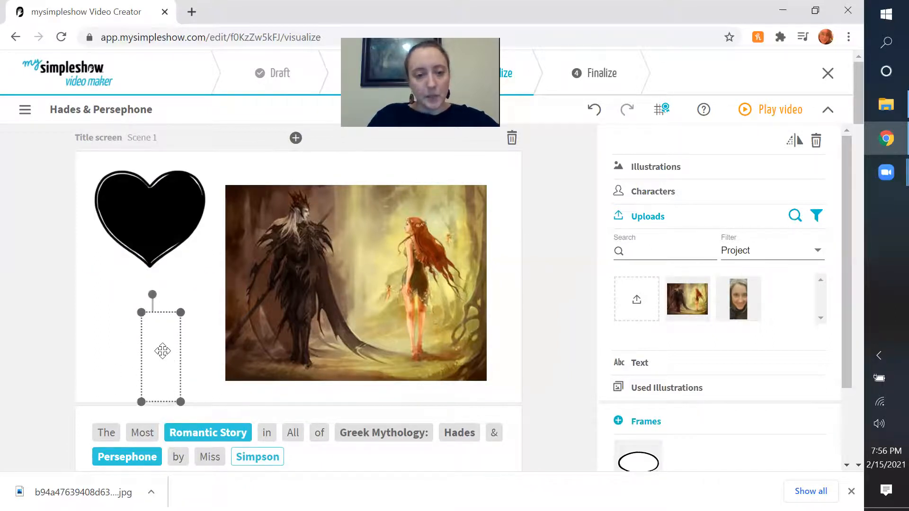
mouse_move(240, 459)
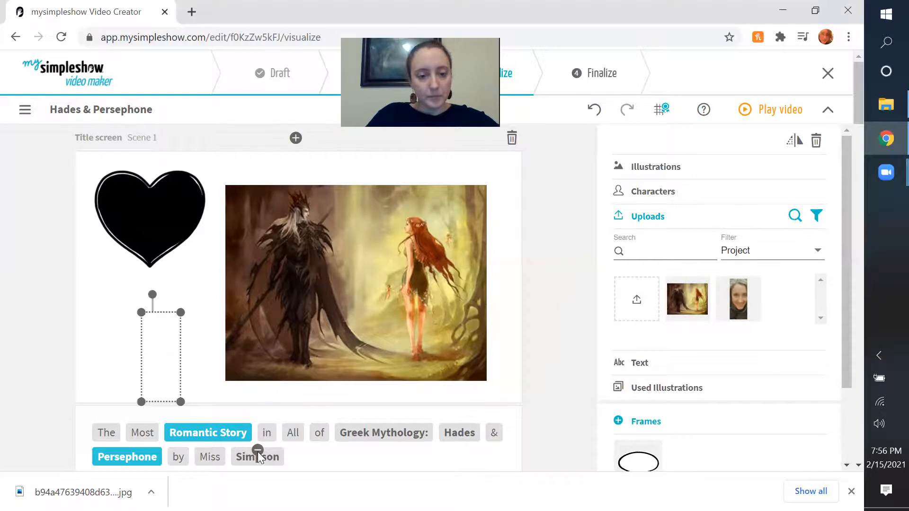
left_click_drag(144, 346, 134, 317)
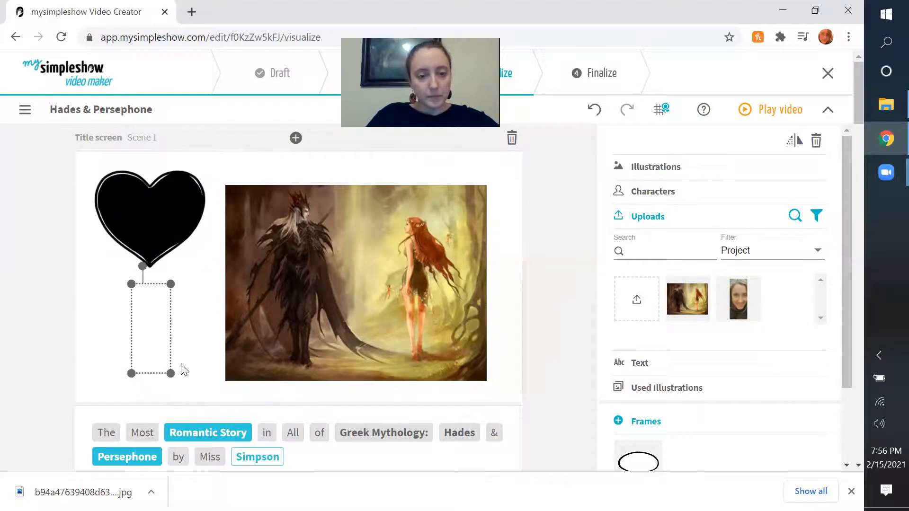
left_click_drag(171, 374, 158, 345)
left_click_drag(156, 315, 163, 348)
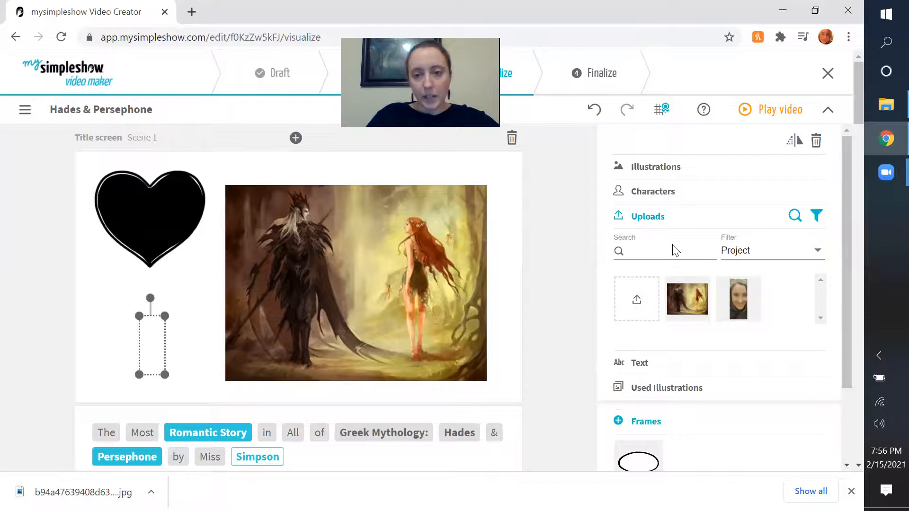
Apply the speech bubble frame to the empty box and enter the test text "sdfd".
scroll(656, 357, "down", 2)
scroll(655, 356, "down", 1)
left_click(645, 374)
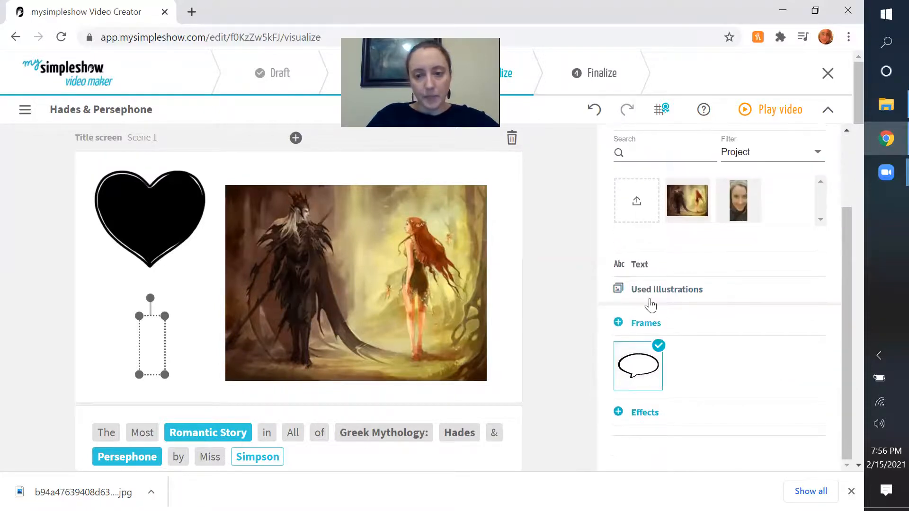
left_click(639, 265)
left_click(644, 192)
type("sdfd")
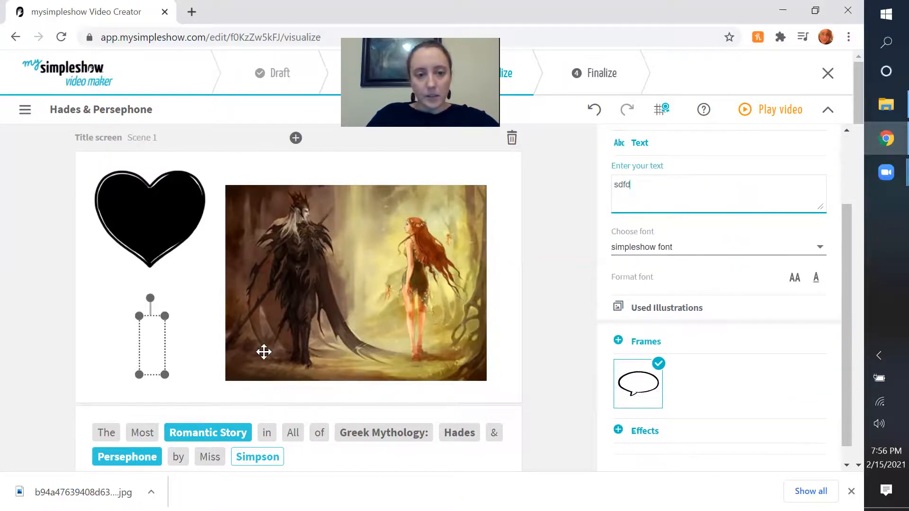
left_click(107, 345)
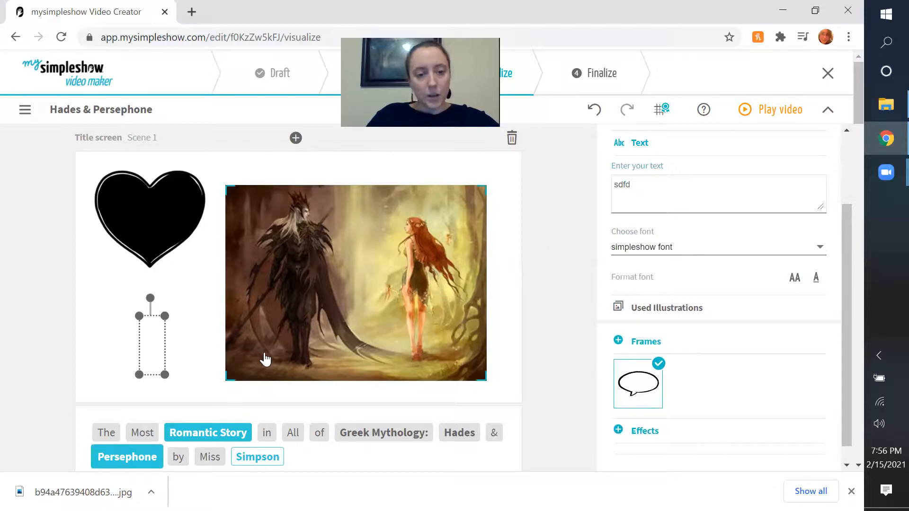
Open the title scene's narration text for editing and save it again without changing the wording.
scroll(265, 374, "down", 3)
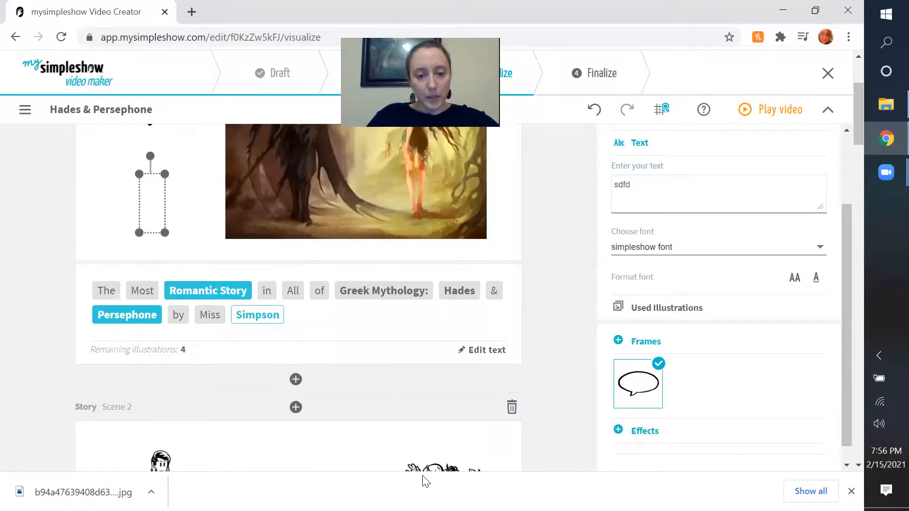
scroll(323, 273, "up", 2)
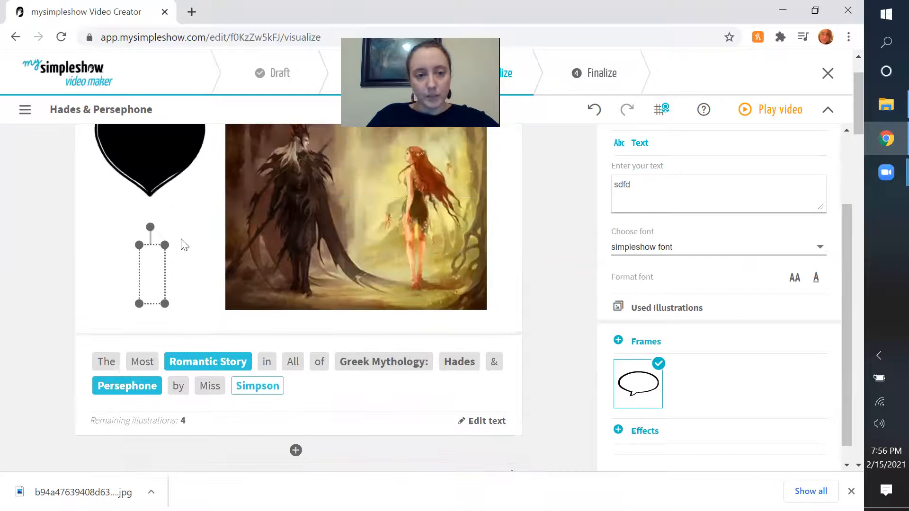
left_click(263, 386)
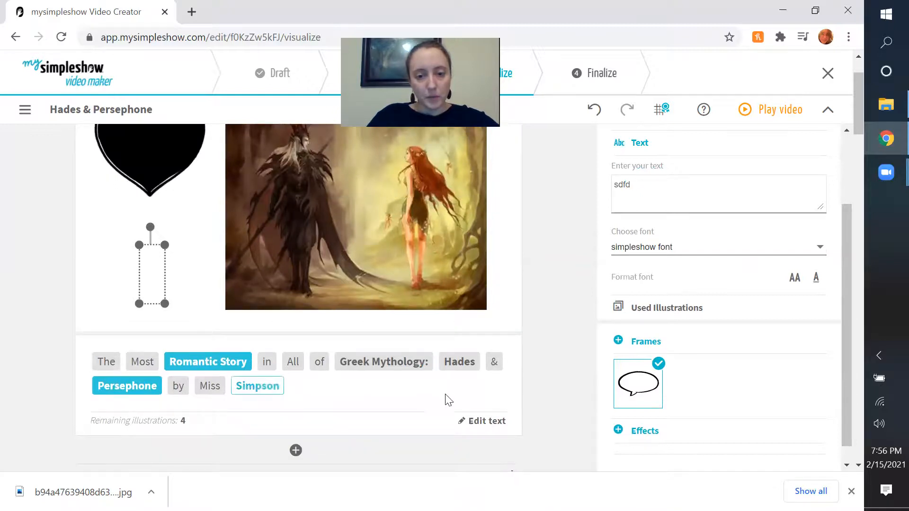
left_click(486, 427)
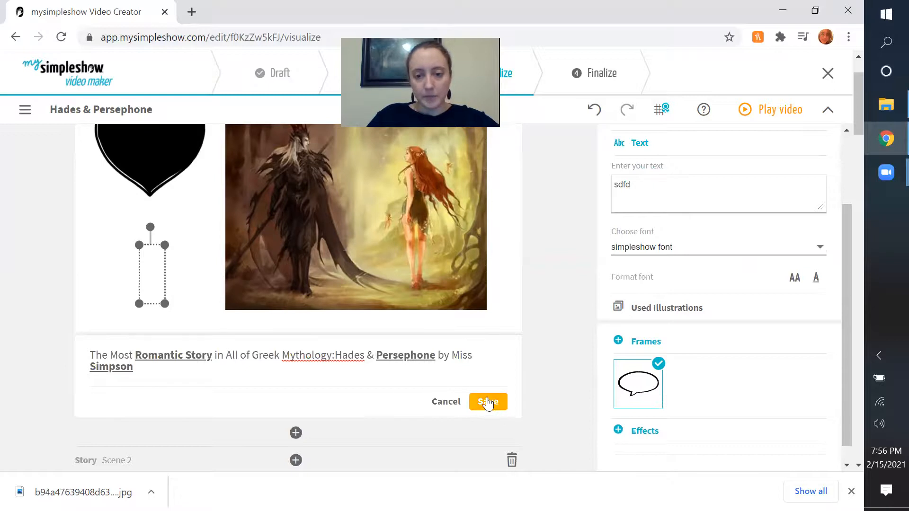
left_click(488, 403)
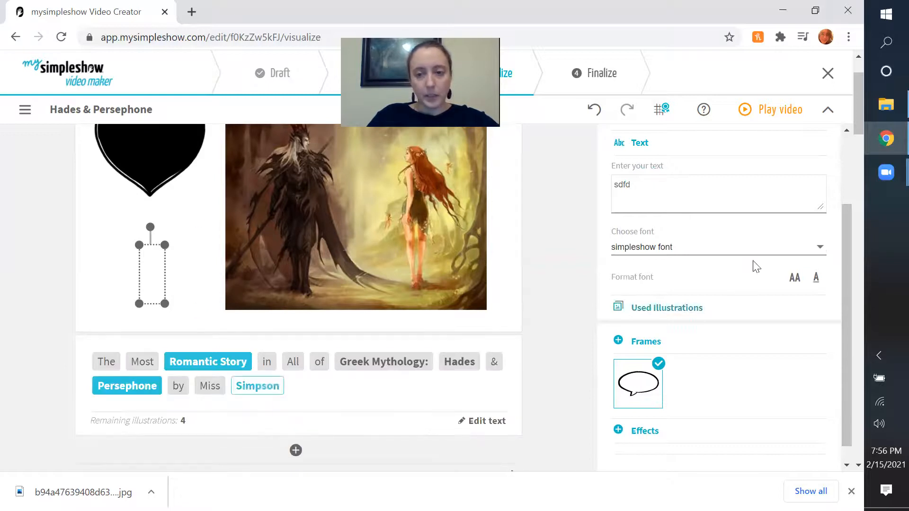
Leave the empty box's text settings and show the project's uploaded images for it.
scroll(781, 222, "up", 2)
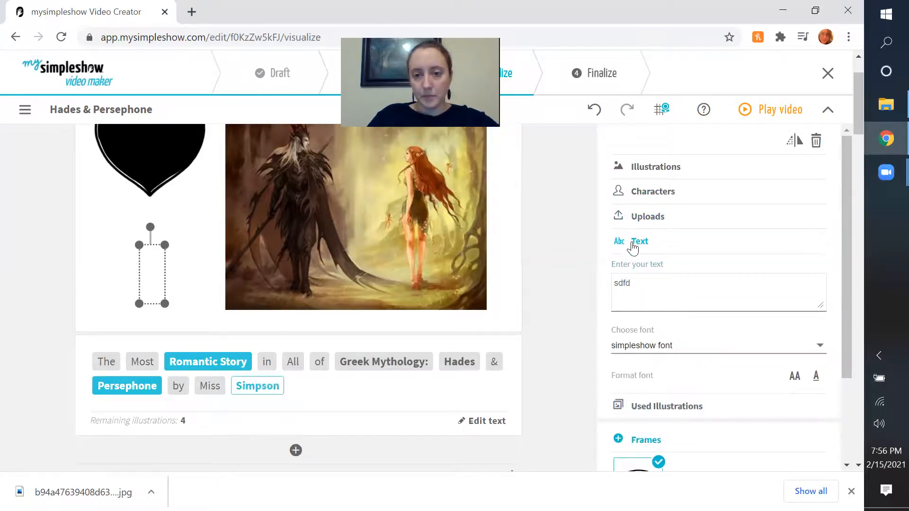
left_click(634, 244)
left_click(647, 301)
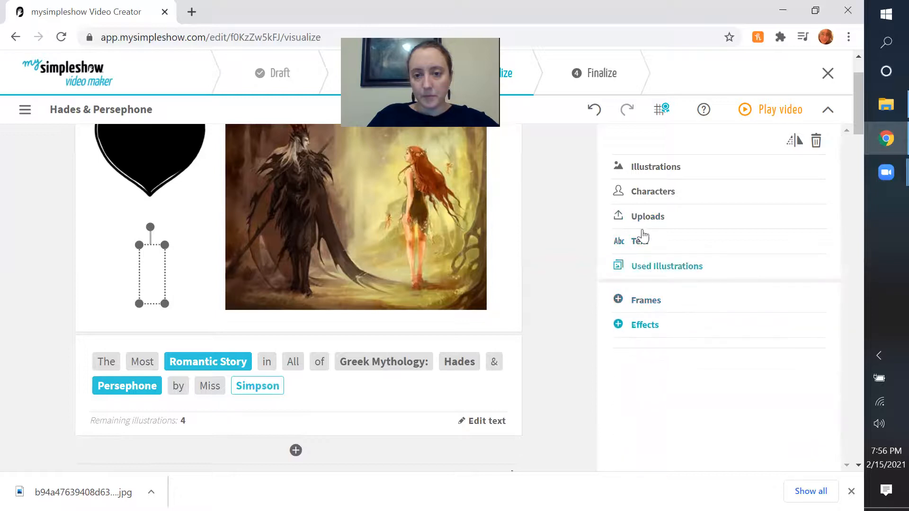
left_click(637, 222)
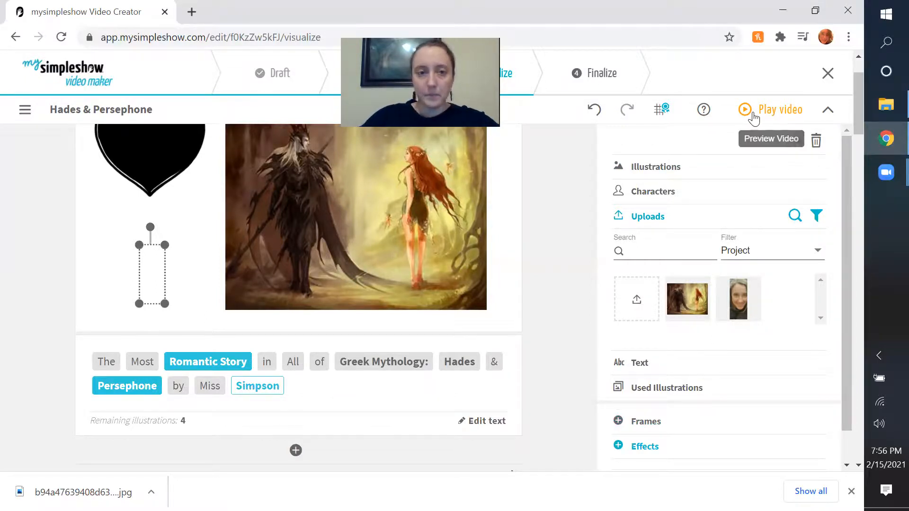
Look through the remaining scenes to the closing frame and dismiss the downloads bar.
scroll(426, 296, "down", 8)
scroll(426, 296, "down", 20)
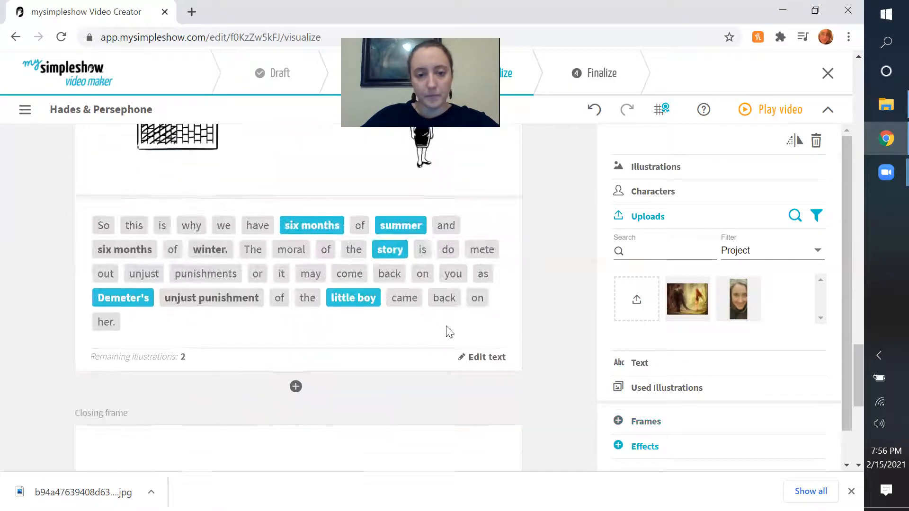
left_click(852, 492)
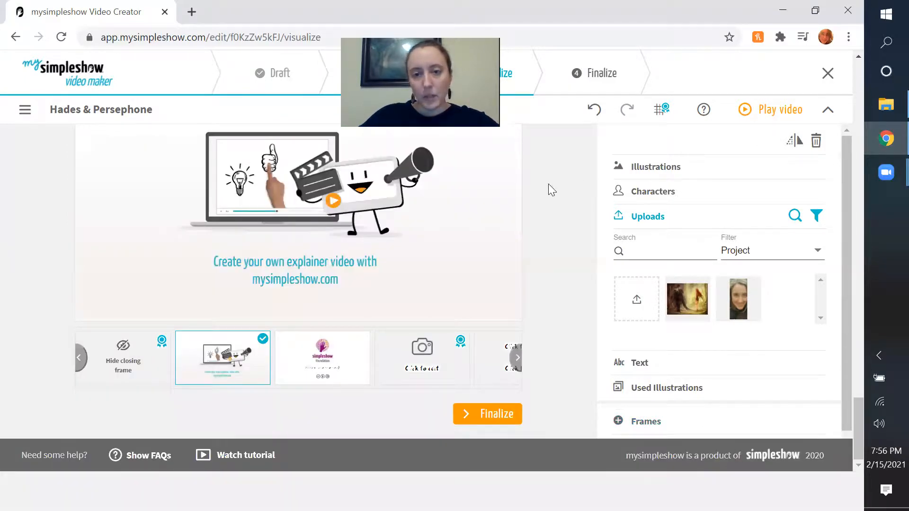
scroll(549, 190, "up", 20)
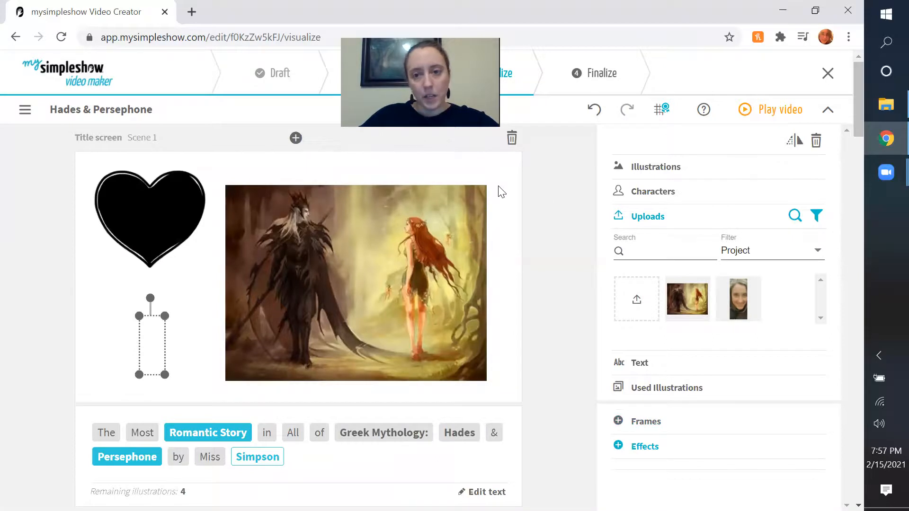
Reload the project page and restore the portrait below the heart by activating the author's surname keyword in the title scene.
left_click(261, 29)
key("Return")
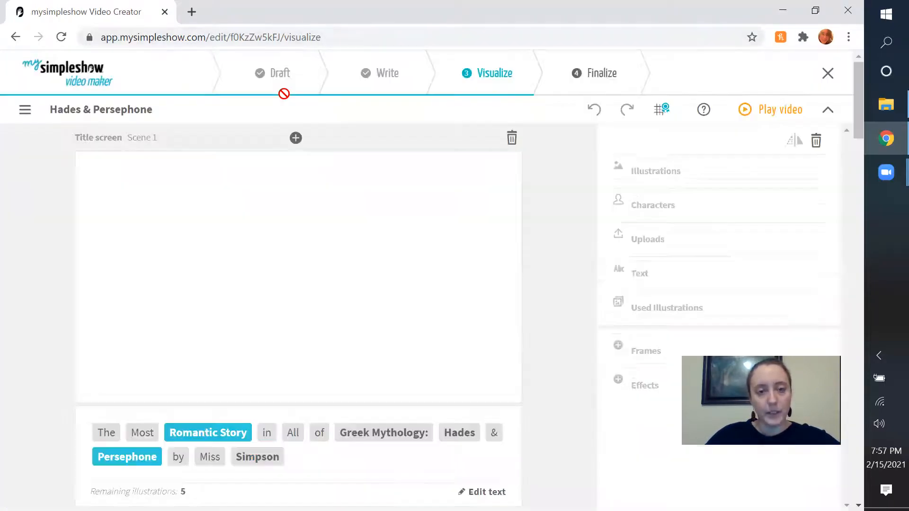
scroll(255, 135, "down", 3)
scroll(243, 137, "up", 3)
left_click(256, 457)
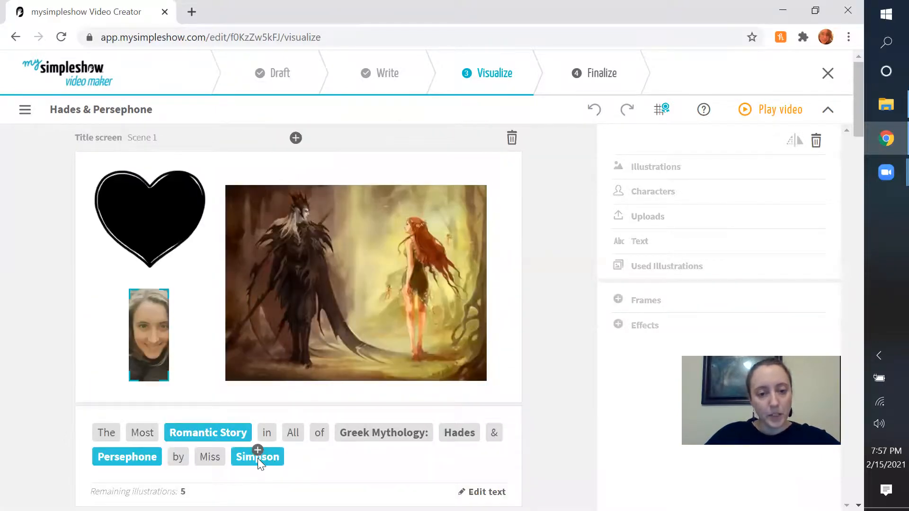
left_click(44, 354)
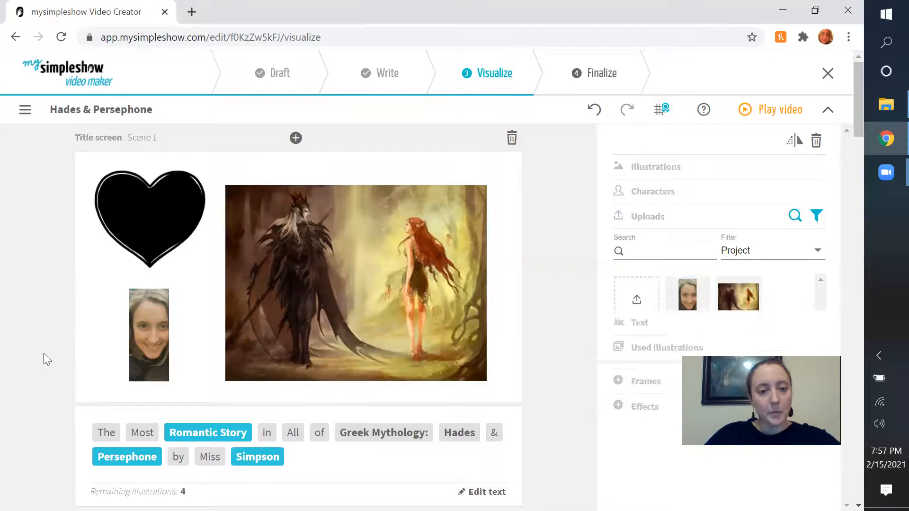
Nudge the clock illustration for "time" in Scene 2 slightly to the left and down.
scroll(65, 334, "down", 2)
scroll(88, 299, "down", 2)
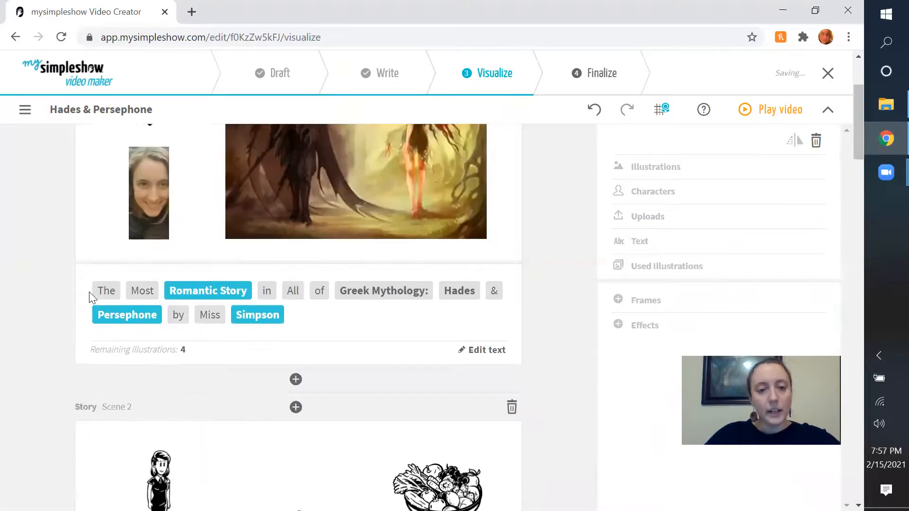
scroll(287, 282, "up", 3)
left_click(292, 284)
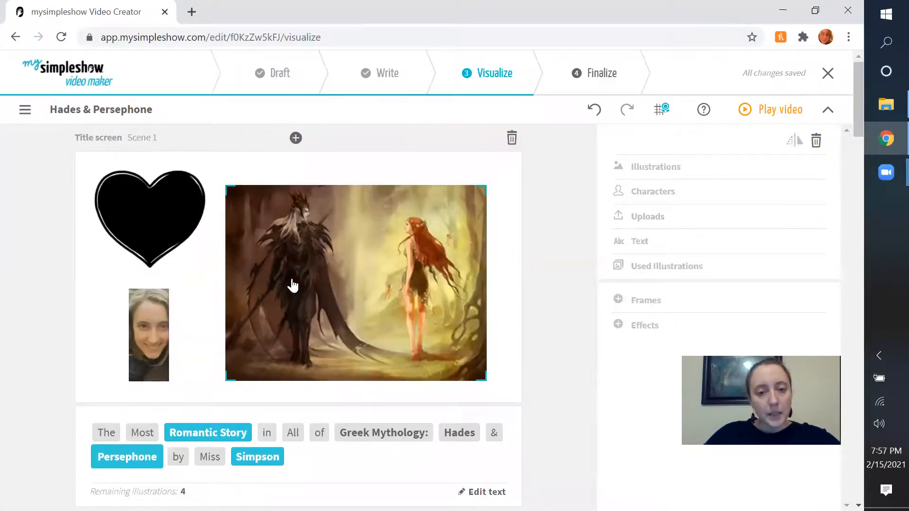
scroll(293, 284, "down", 9)
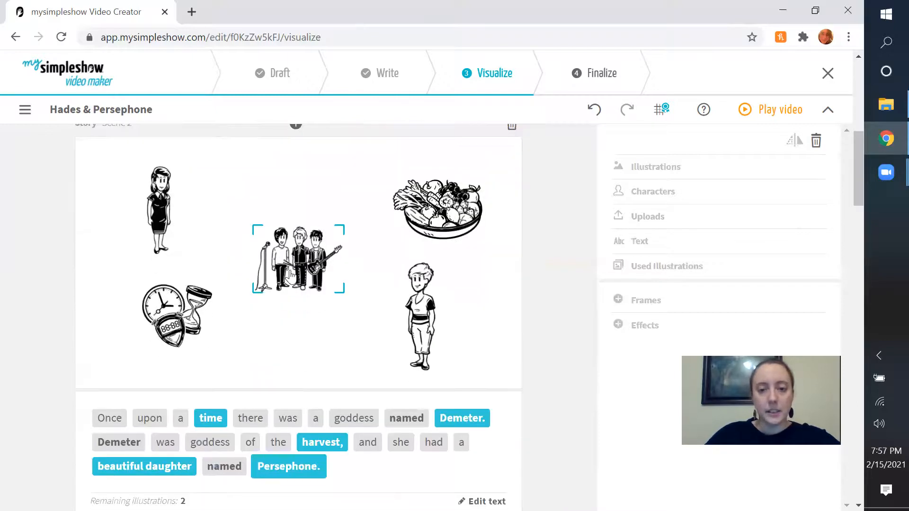
scroll(232, 329, "down", 3)
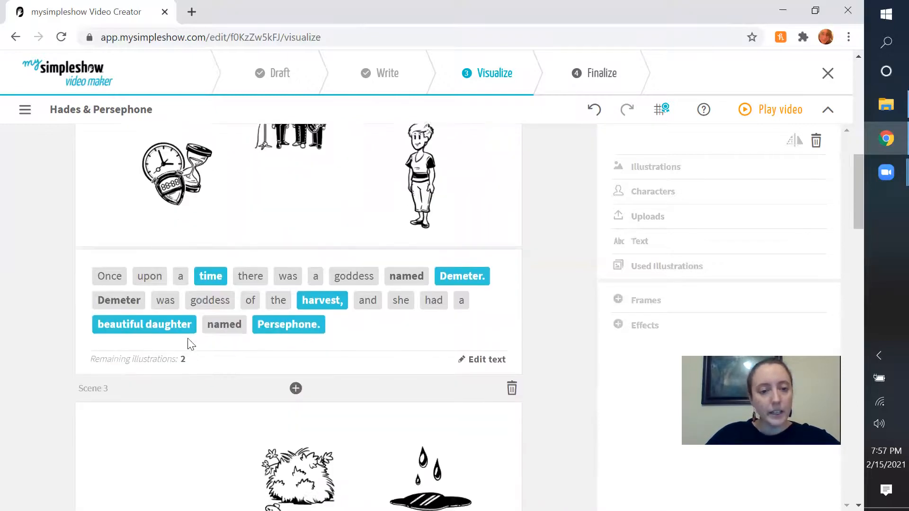
scroll(230, 398, "up", 3)
mouse_move(219, 423)
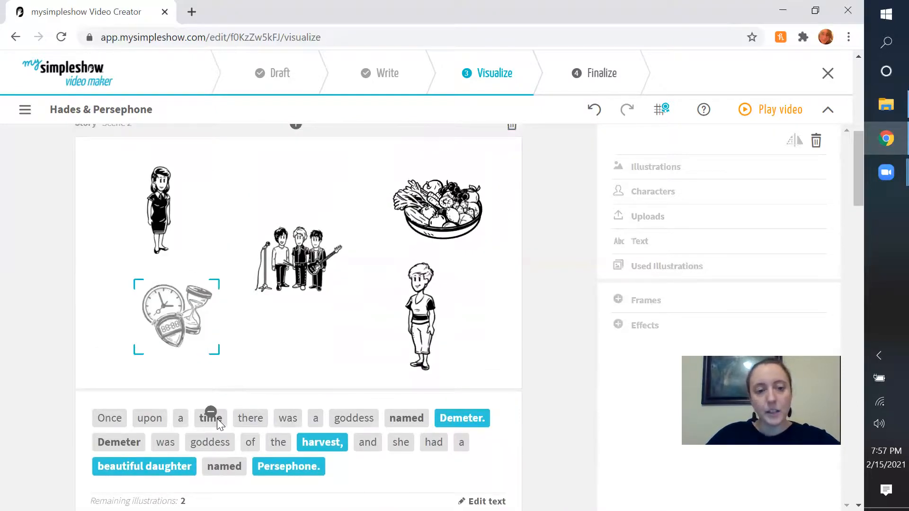
left_click(140, 323)
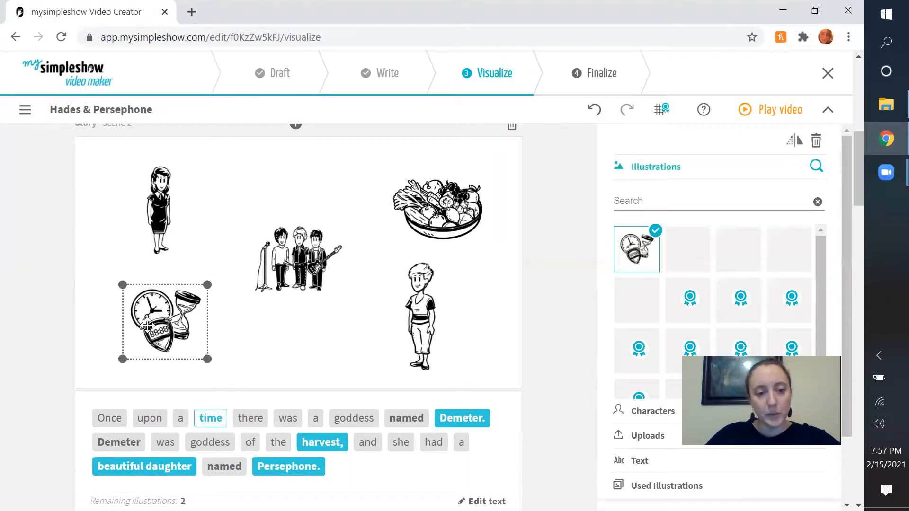
left_click(305, 335)
Select the figure for "Demeter." in Scene 2 and look through the character library for a replacement.
mouse_move(449, 421)
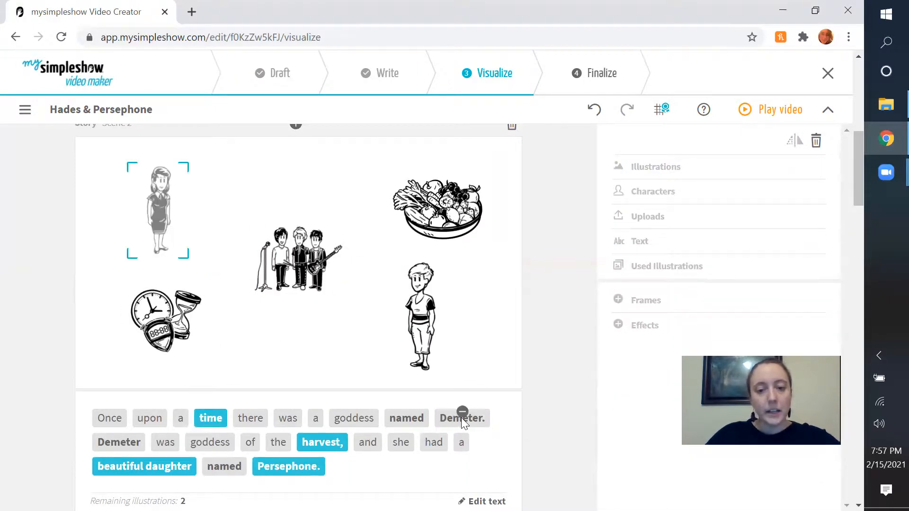
left_click(159, 208)
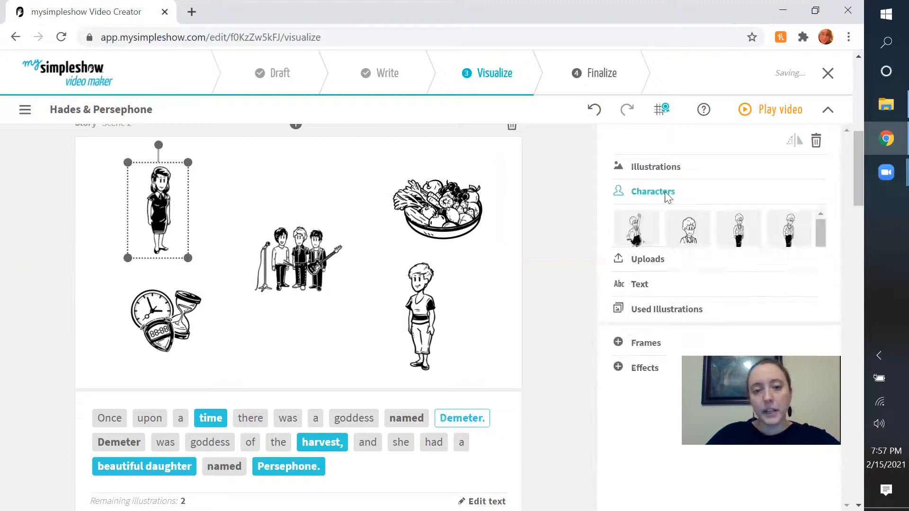
scroll(704, 189, "down", 2)
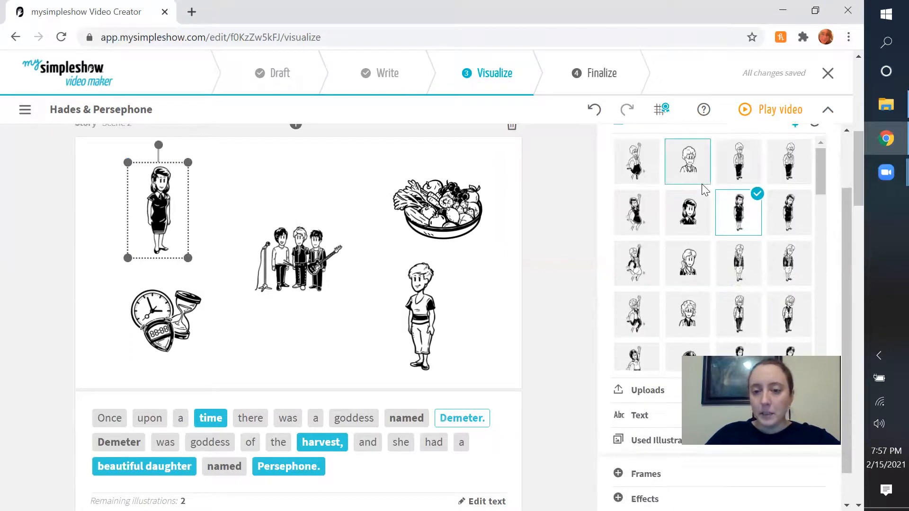
scroll(703, 188, "up", 2)
Search the illustration library for "goddess" and for "mythology" to replace the Demeter figure.
left_click(683, 169)
left_click(680, 197)
type("goddess")
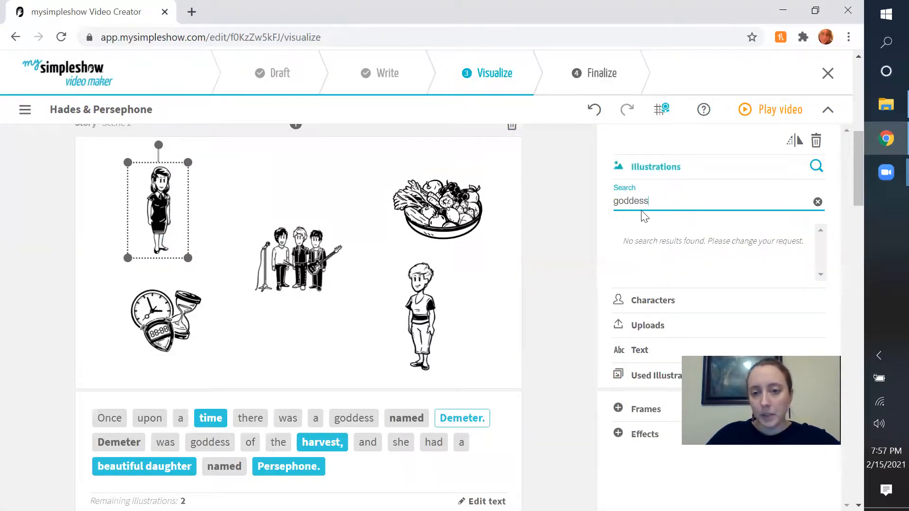
left_click_drag(670, 202, 573, 214)
type("mythology")
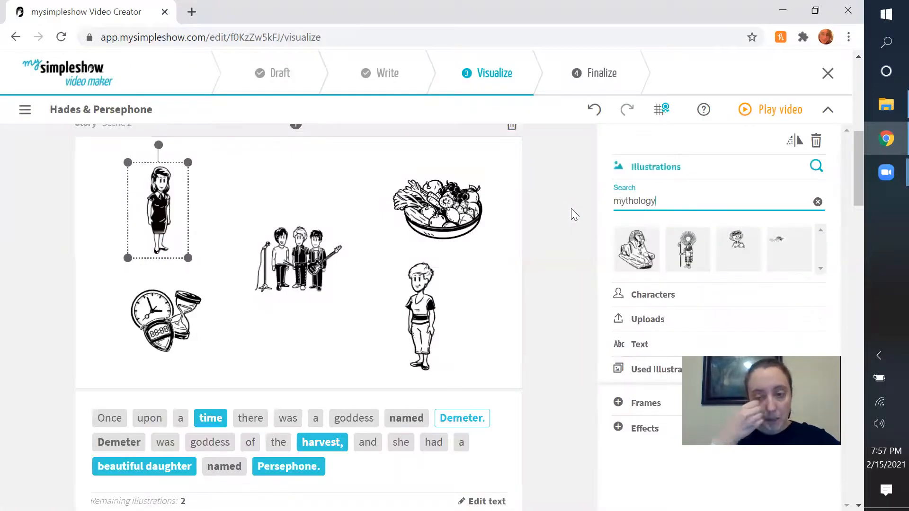
Check the character library again for a suitable Demeter figure and return to the "mythology" illustration search.
left_click(650, 294)
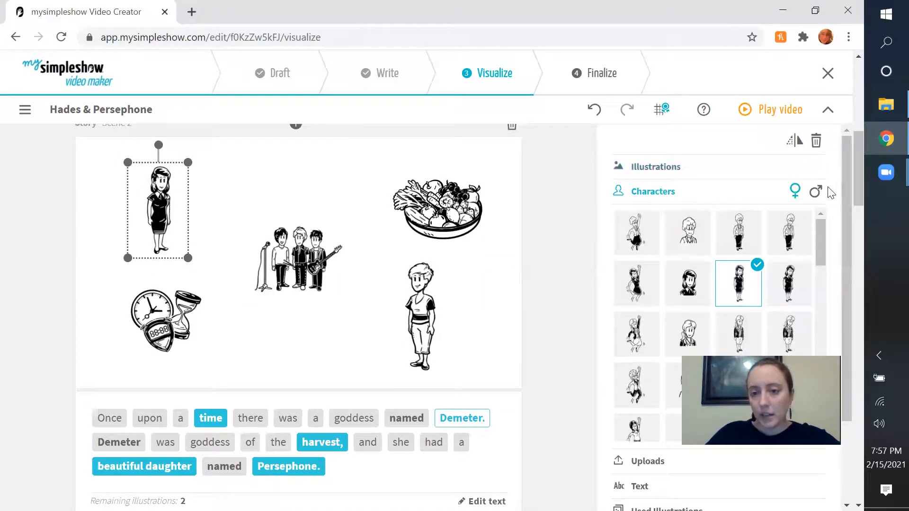
scroll(776, 218, "down", 5)
scroll(778, 221, "up", 5)
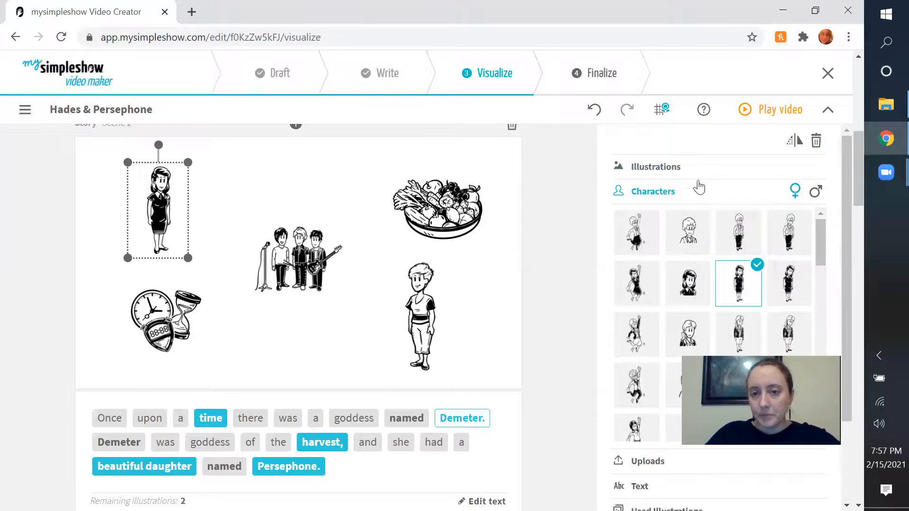
scroll(696, 190, "up", 2)
left_click(734, 193)
left_click(732, 192)
scroll(828, 249, "down", 2)
scroll(828, 249, "up", 2)
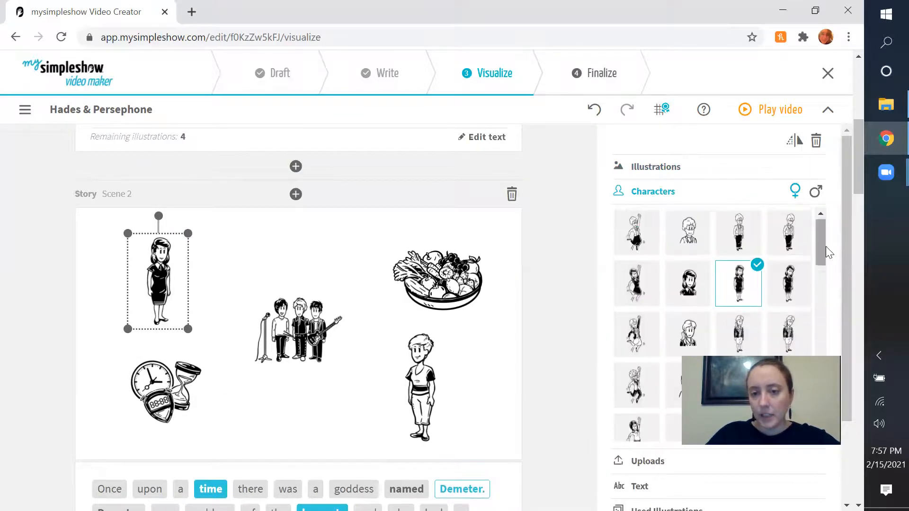
left_click(710, 171)
double_click(680, 203)
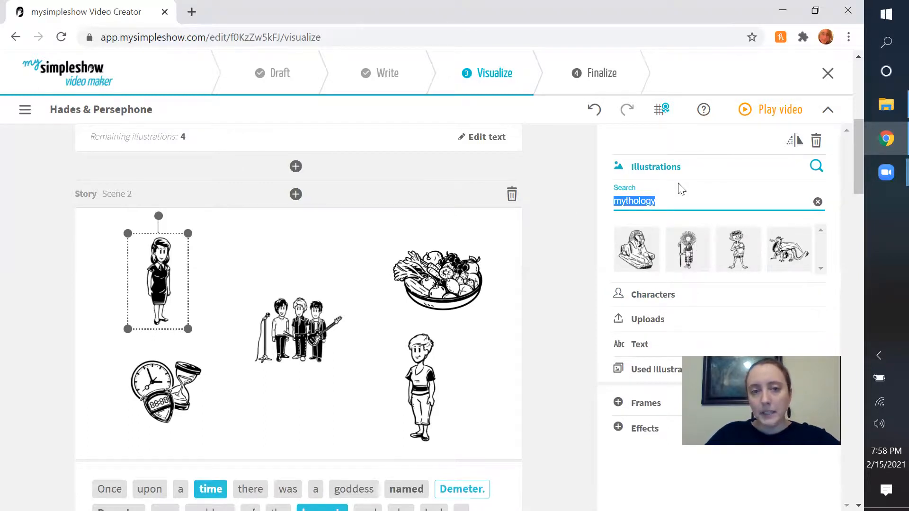
Search Google Images for "demeter" in a new browser tab and open the painting of the goddess in a green dress.
left_click(191, 12)
type("demeter")
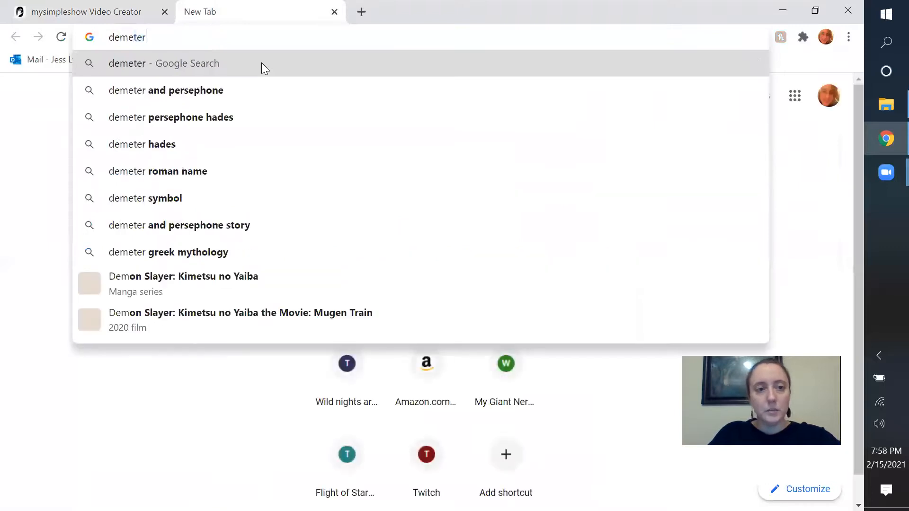
key("Return")
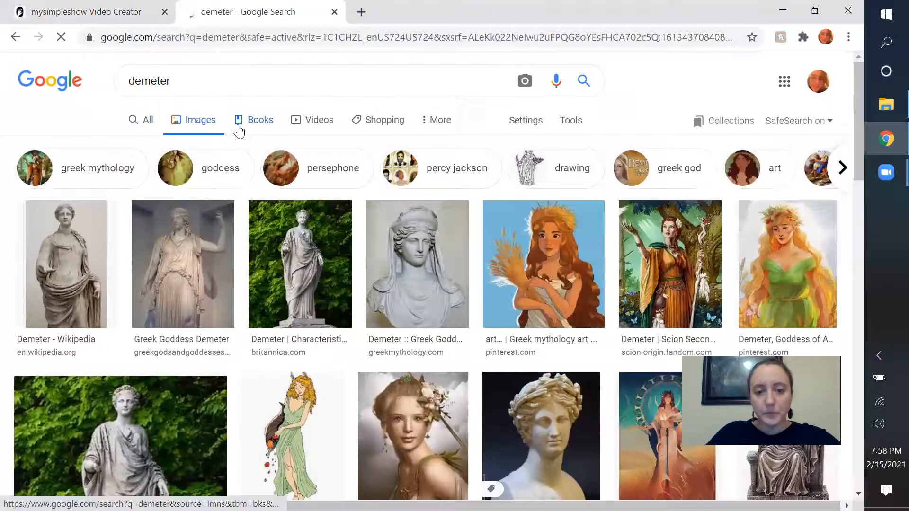
left_click(780, 280)
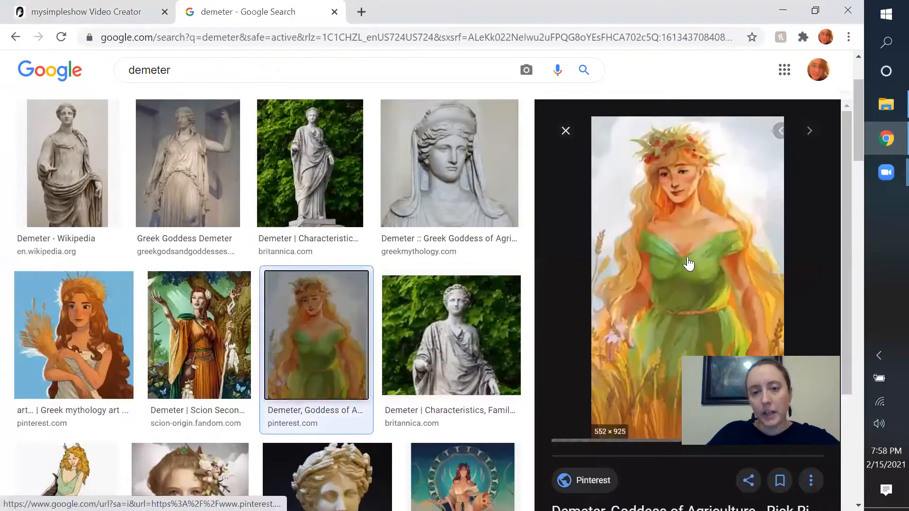
Save the green-dress Demeter painting to the Desktop as a JPEG image under its suggested file name.
right_click(722, 239)
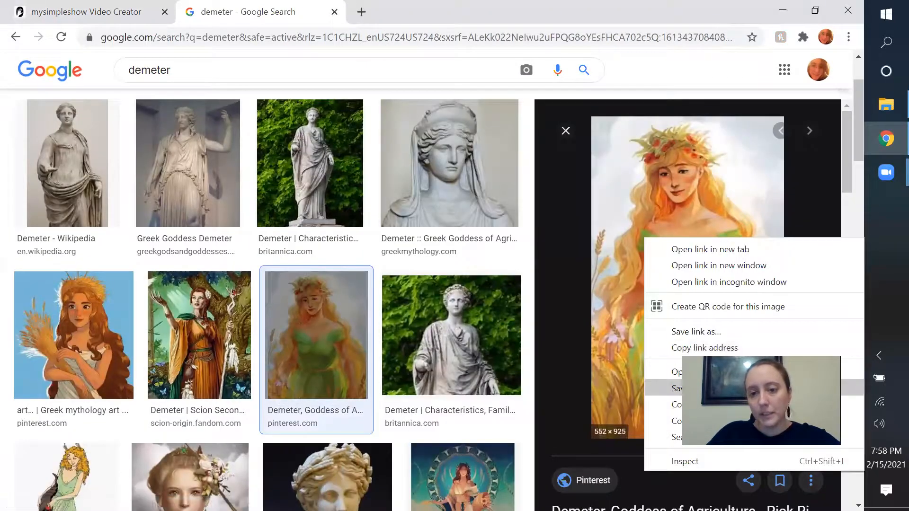
key("Return")
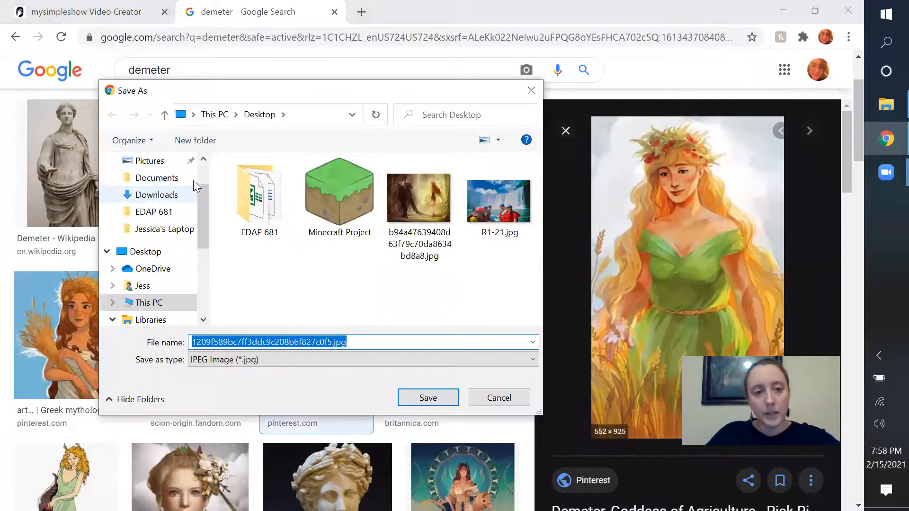
scroll(199, 180, "up", 1)
left_click(428, 398)
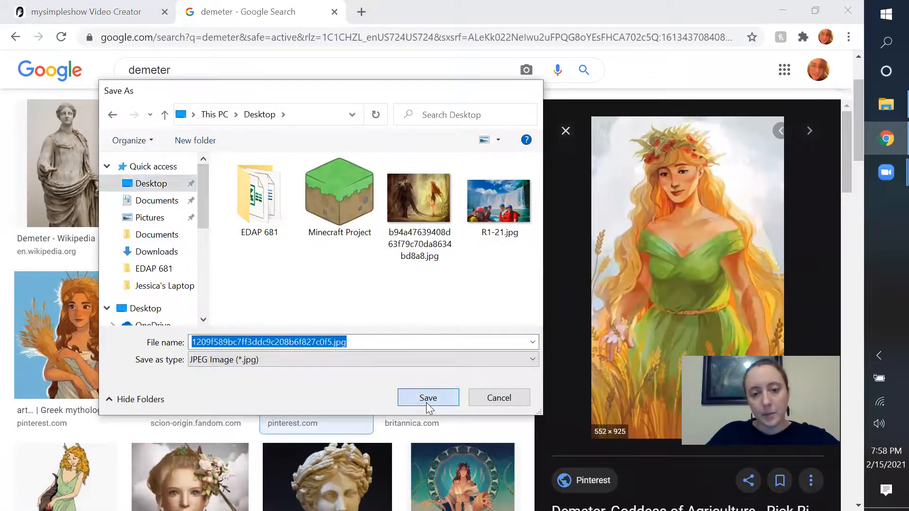
Return to mysimpleshow and upload the saved Demeter painting from the Desktop in place of Scene 2's woman figure.
left_click(85, 11)
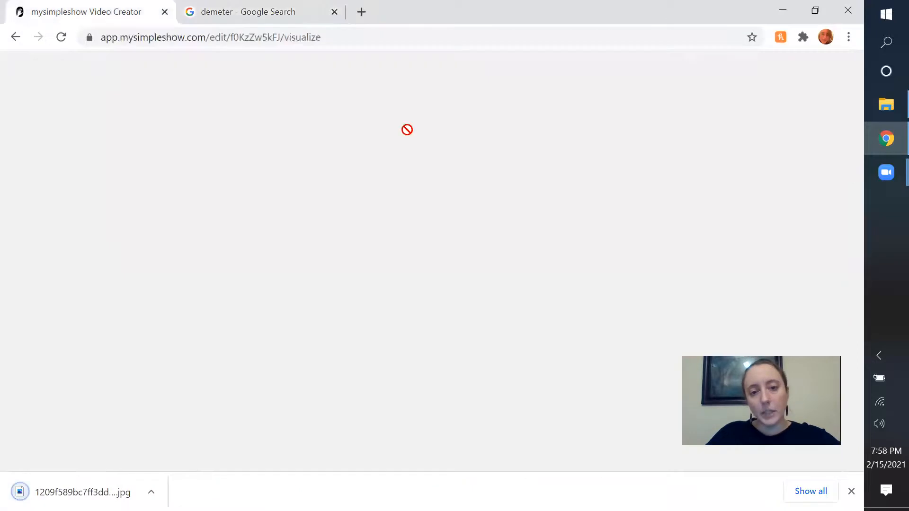
left_click(691, 321)
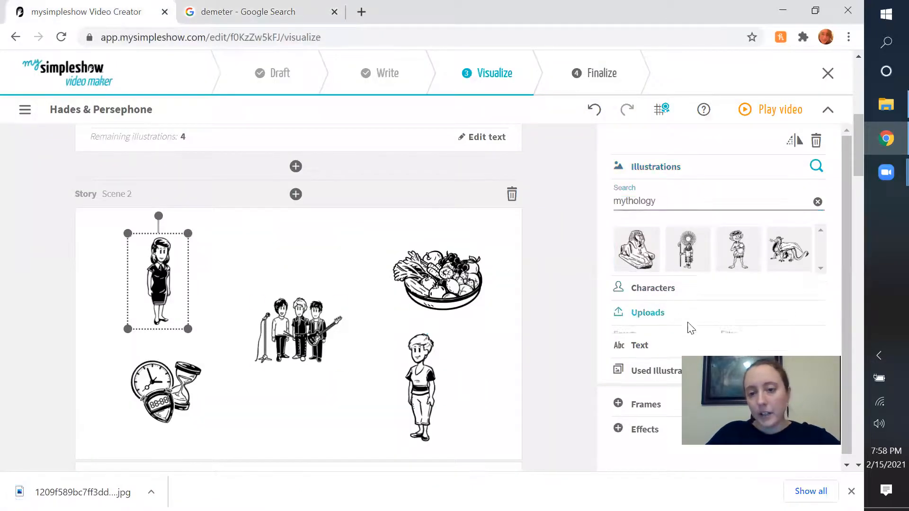
left_click(640, 300)
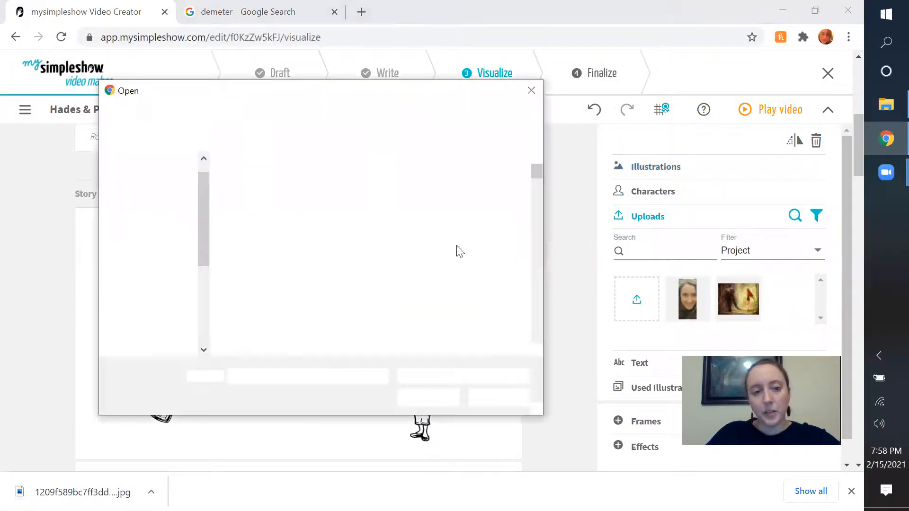
scroll(151, 213, "up", 1)
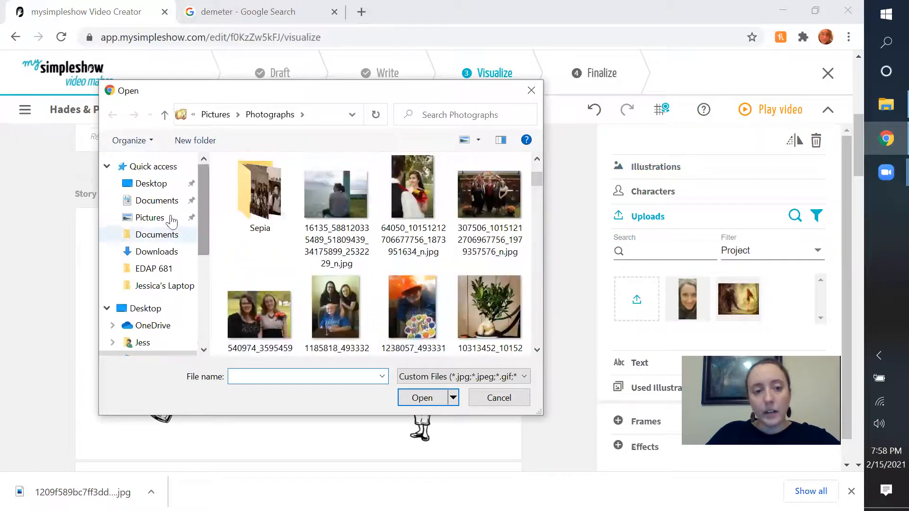
left_click(152, 182)
double_click(421, 189)
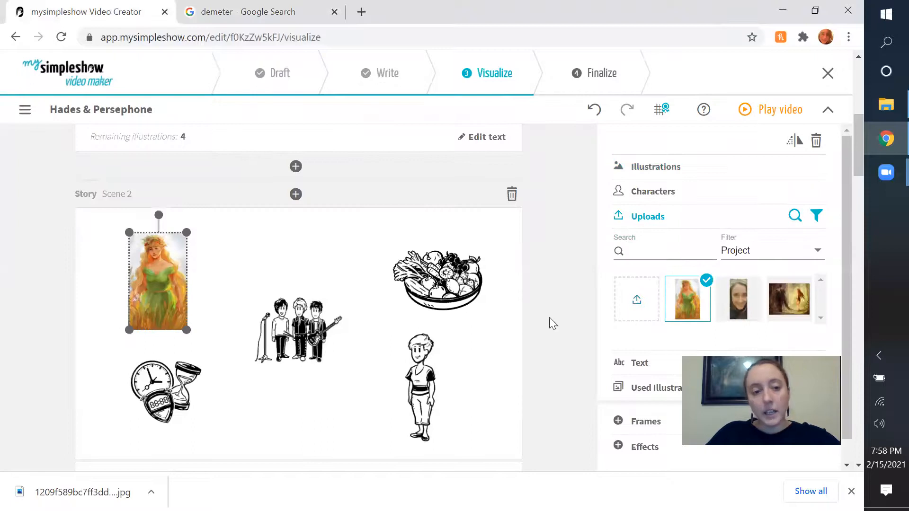
Move the band illustration beside the daughter figure and place the Demeter painting in the middle of Scene 2.
scroll(185, 276, "down", 3)
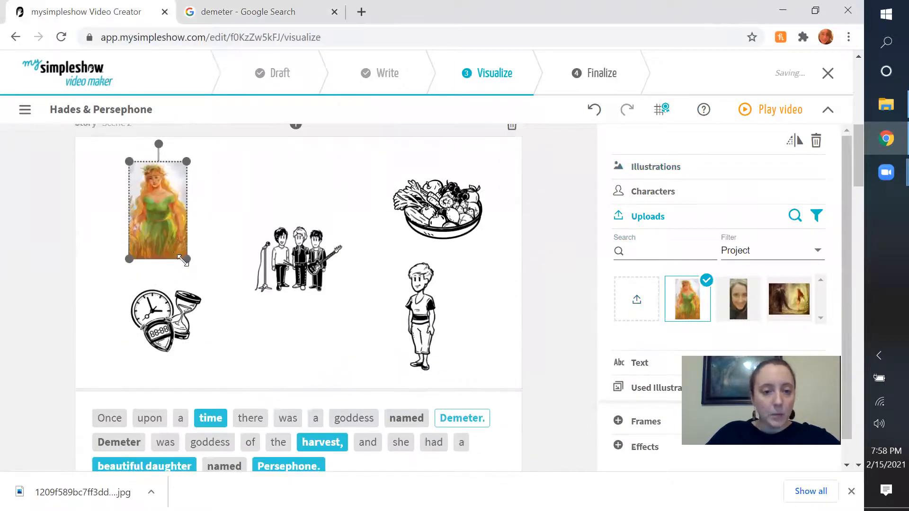
left_click(291, 261)
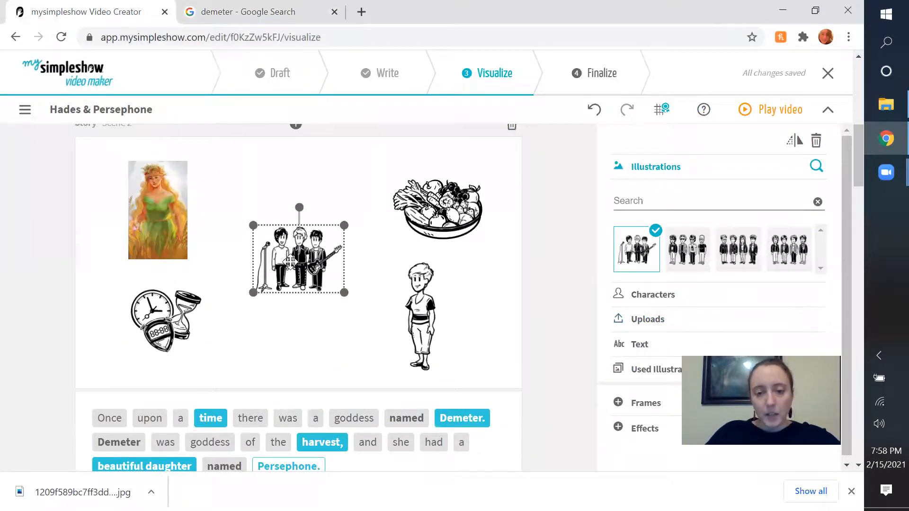
left_click_drag(291, 261, 466, 313)
left_click_drag(161, 220, 296, 301)
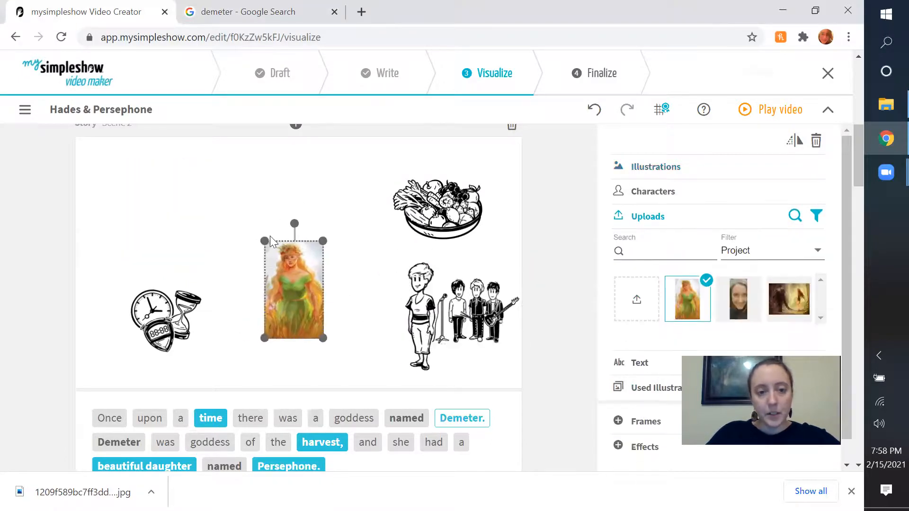
Enlarge the Demeter painting to nearly the full scene height and arrange the clock and fruit bowl on either side of it.
left_click_drag(249, 230, 194, 189)
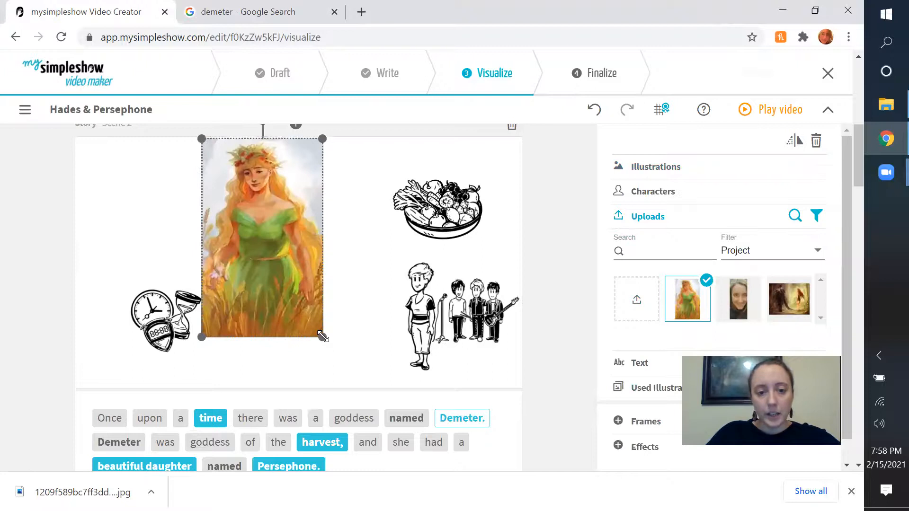
left_click_drag(322, 337, 348, 377)
left_click_drag(267, 301, 285, 307)
left_click_drag(150, 321, 127, 204)
left_click_drag(290, 250, 290, 247)
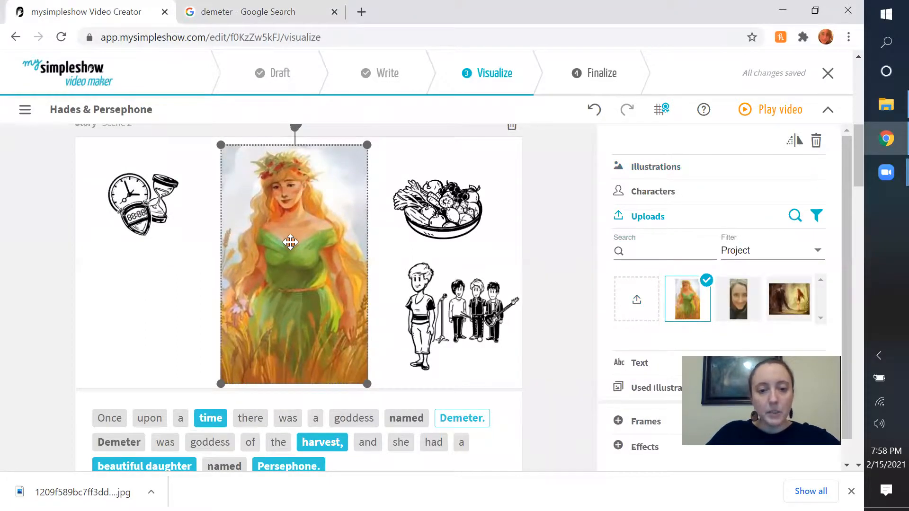
left_click_drag(442, 208, 456, 205)
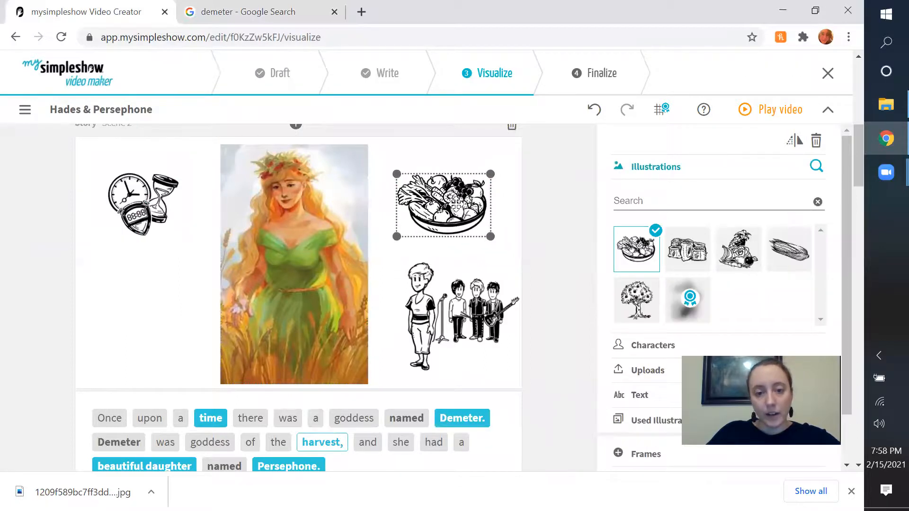
Search the illustration library for "daughter" and "child".
scroll(475, 243, "down", 2)
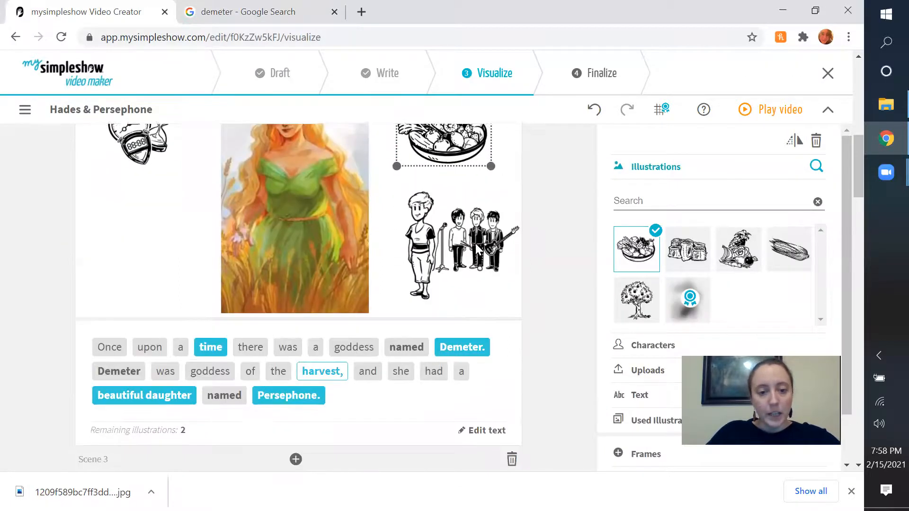
scroll(425, 276, "up", 2)
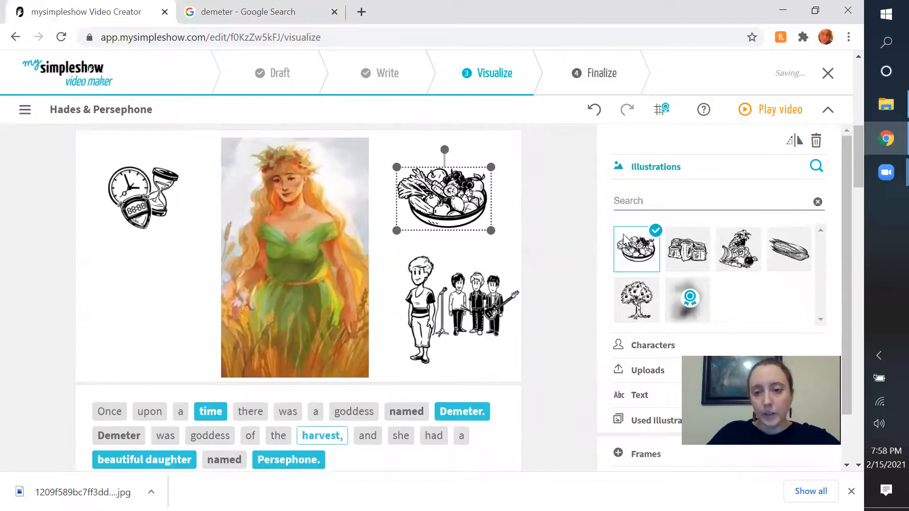
left_click(645, 203)
type("daughter")
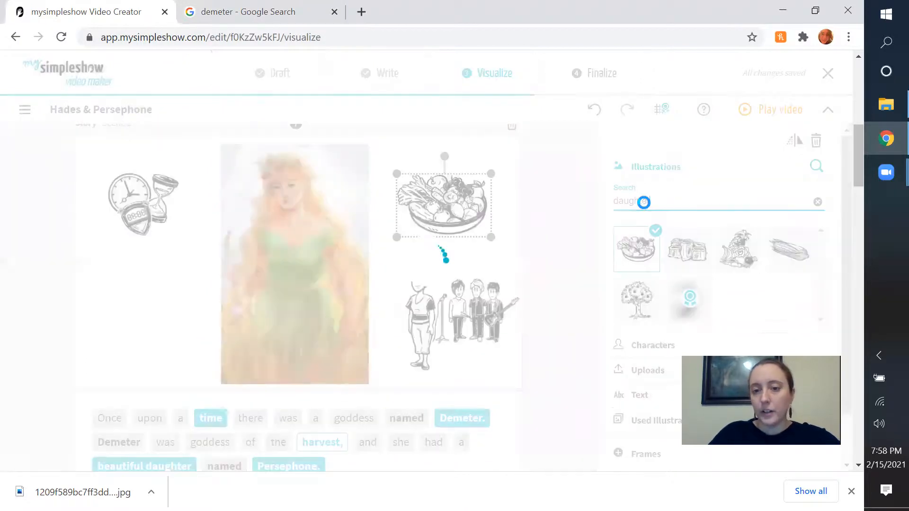
scroll(664, 212, "up", 2)
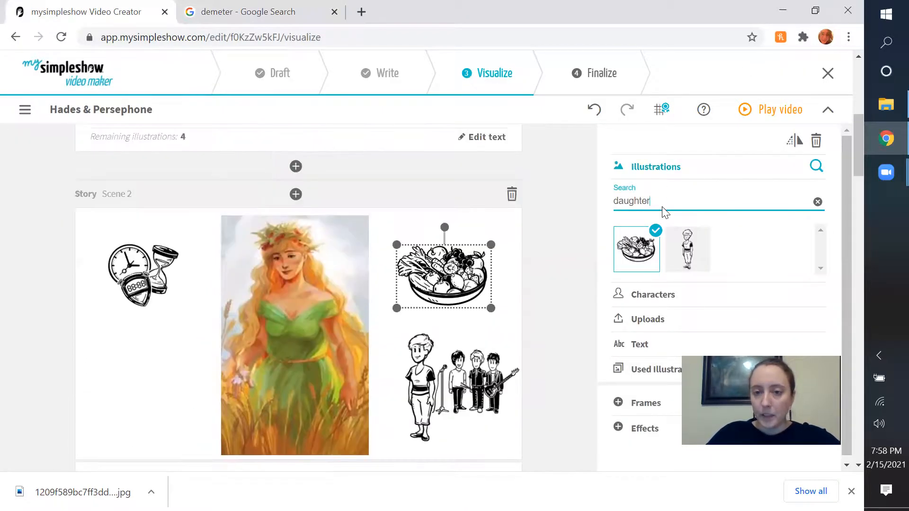
left_click(659, 178)
left_click(660, 170)
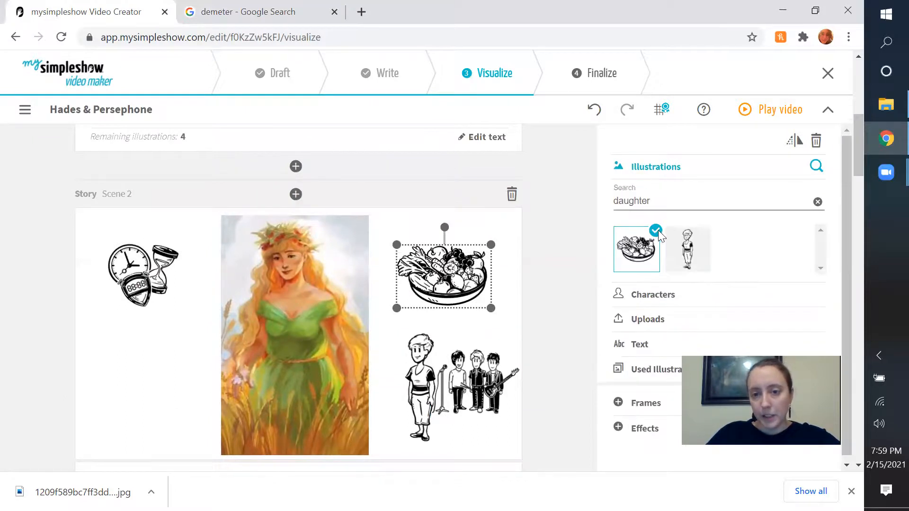
left_click(818, 202)
type("daughter")
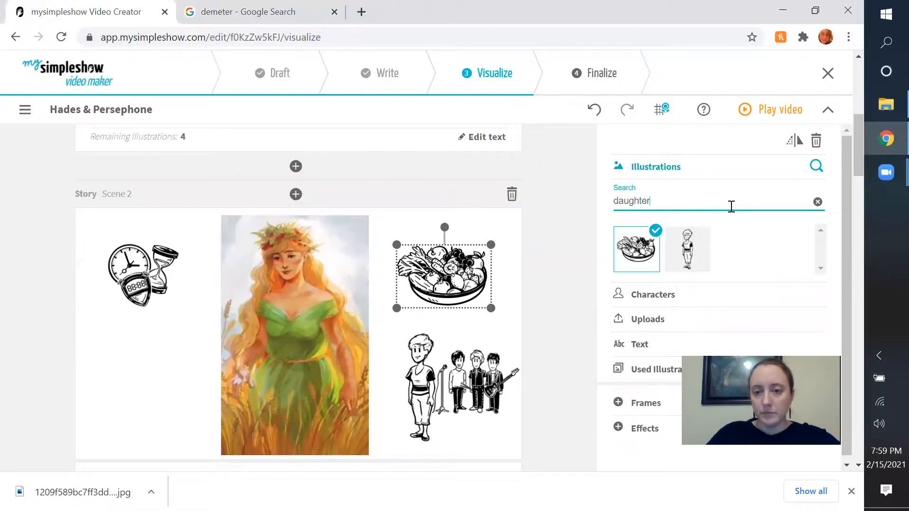
key("BackSpace")
key("BackSpace")
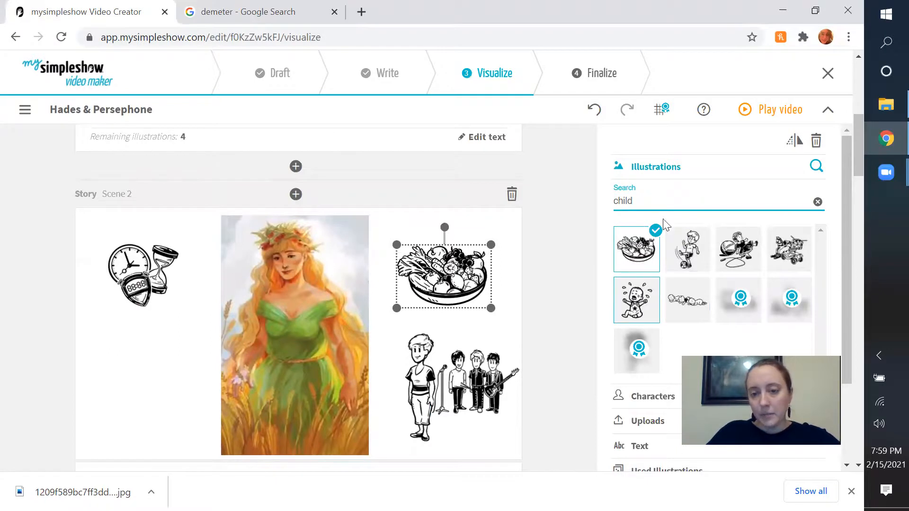
Search the illustrations for "baby" and replace the selected fruit bowl with the sleeping baby.
key("ctrl+a")
type("baby")
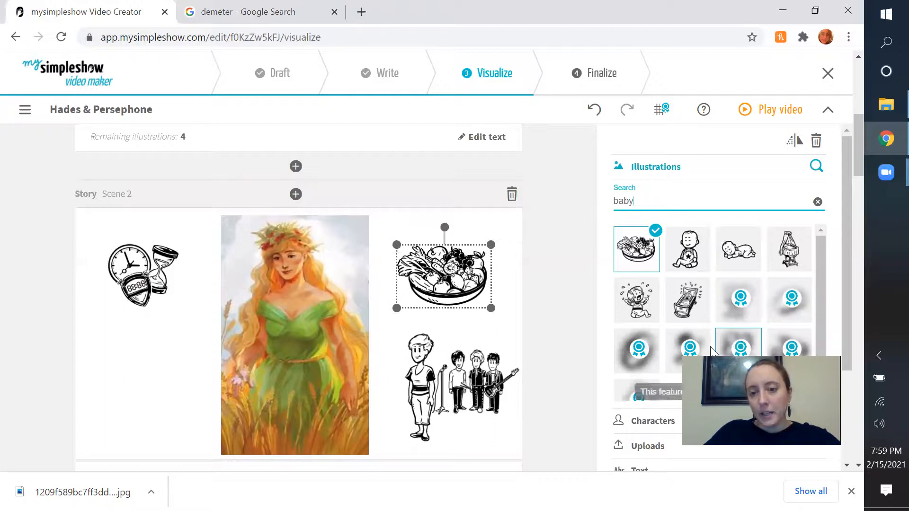
left_click(733, 252)
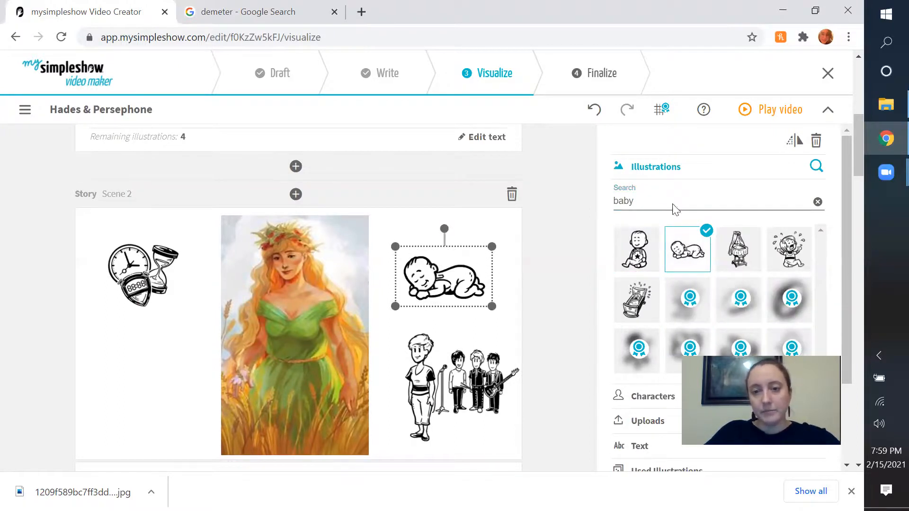
Search the illustrations for "harvest" and use the corn cob as the picture for the word "harvest".
left_click_drag(629, 201, 550, 209)
key("BackSpace")
key("Delete")
type("harbest")
key("BackSpace")
key("BackSpace")
key("BackSpace")
key("BackSpace")
type("vest")
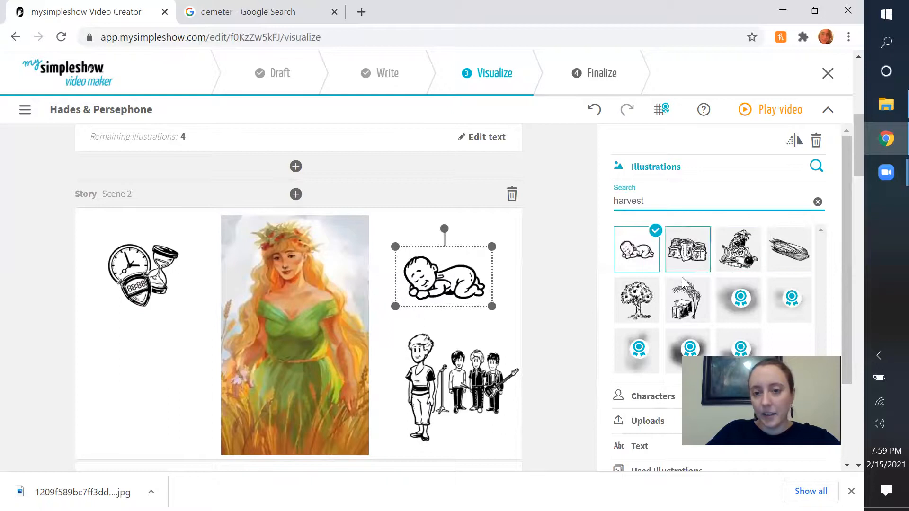
scroll(756, 252, "down", 1)
scroll(786, 243, "up", 1)
left_click(798, 251)
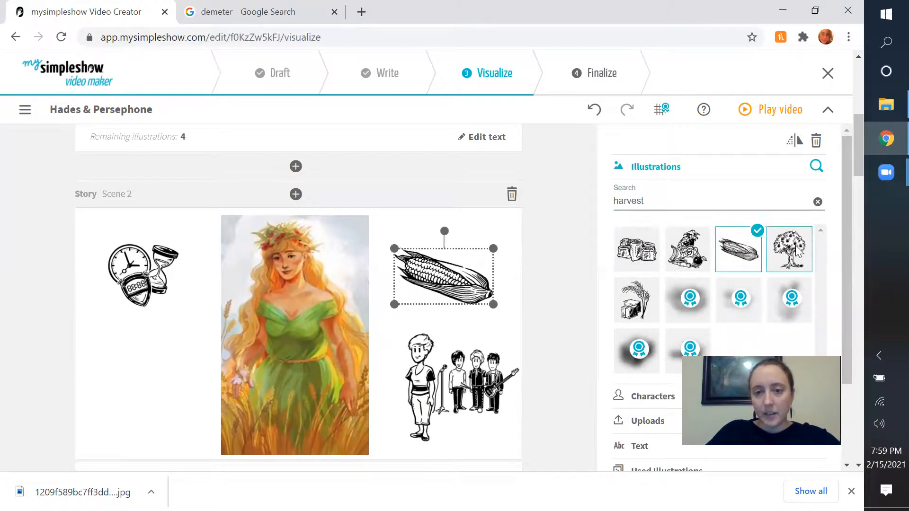
Move the daughter figure below the clock and replace it with the sitting baby from a "baby" search.
left_click(426, 370)
left_click_drag(424, 376, 142, 359)
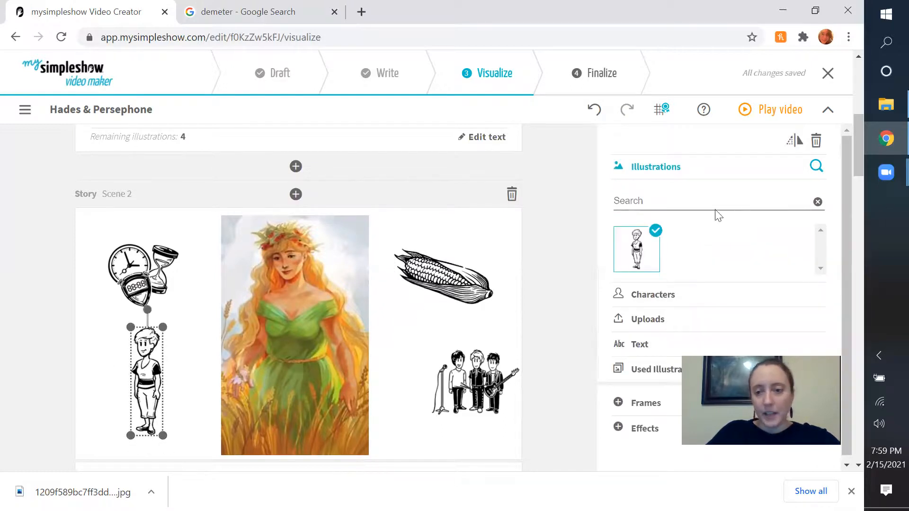
left_click(660, 202)
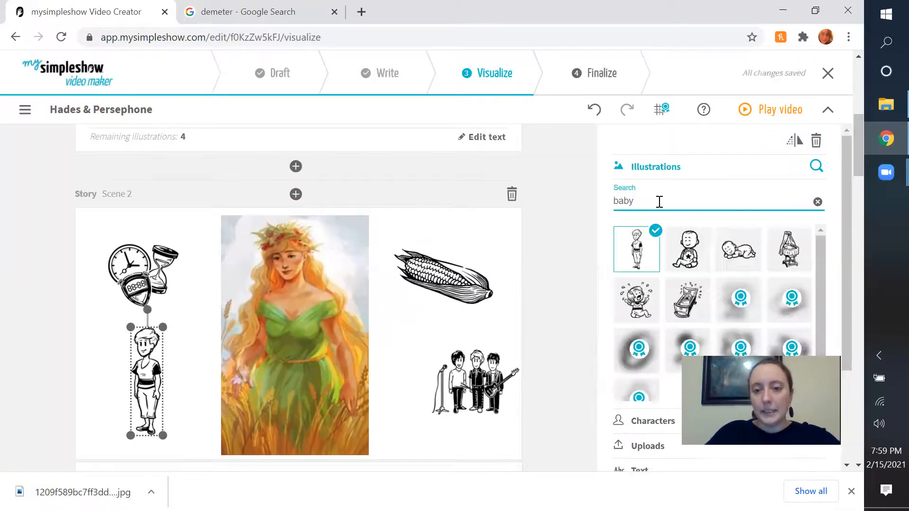
left_click(697, 251)
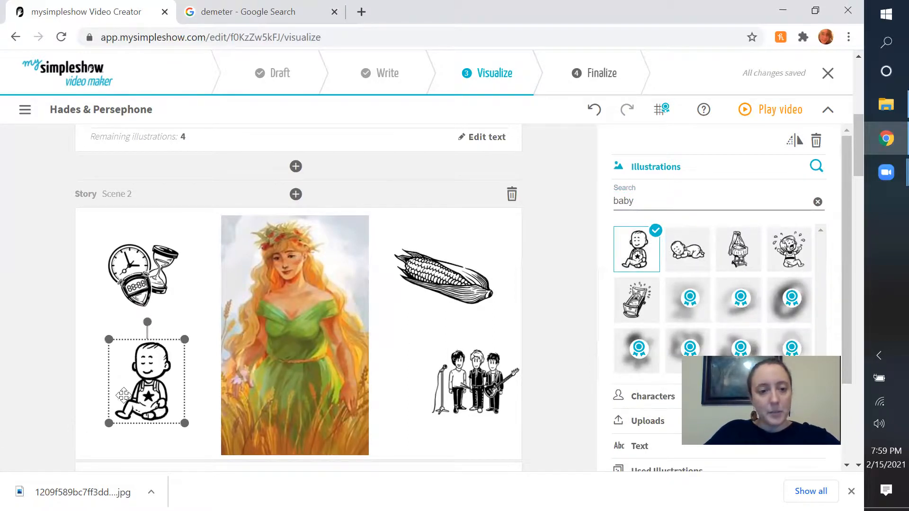
Position the sitting baby below the clock and center the band illustration beneath the corn cob.
left_click_drag(142, 419, 149, 404)
left_click_drag(499, 381, 472, 395)
scroll(538, 361, "down", 2)
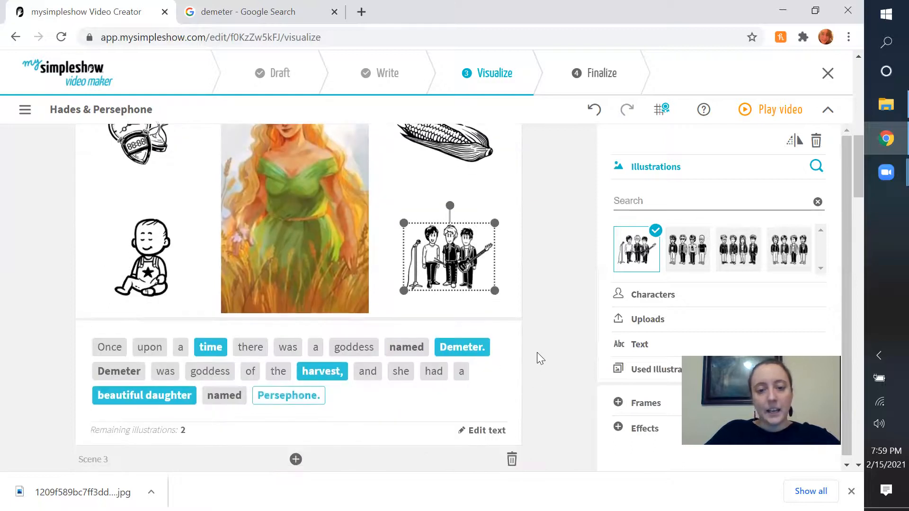
scroll(537, 353, "up", 1)
Switch to the Google Images tab, search for "persephone" and open the painting of the red-haired woman in a green robe.
left_click(265, 12)
left_click(270, 73)
key("ctrl+a")
type("persephon")
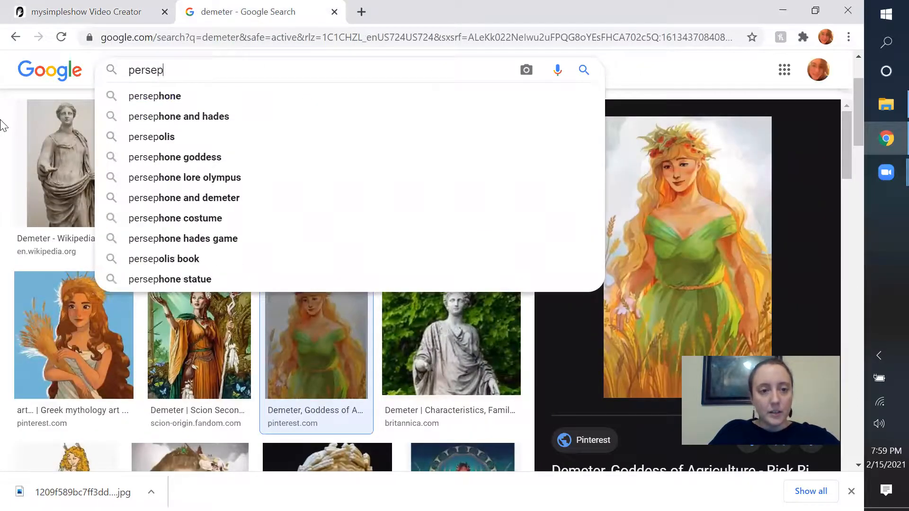
type("e")
key("Return")
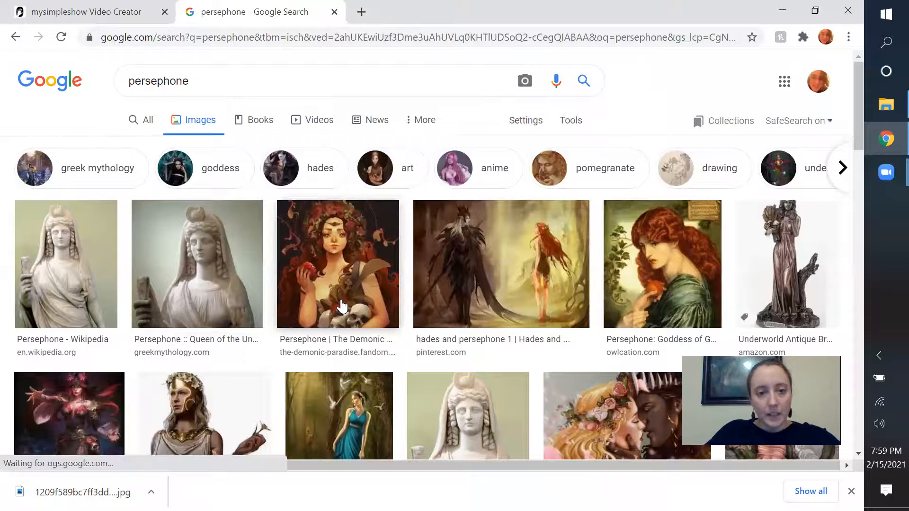
left_click(676, 280)
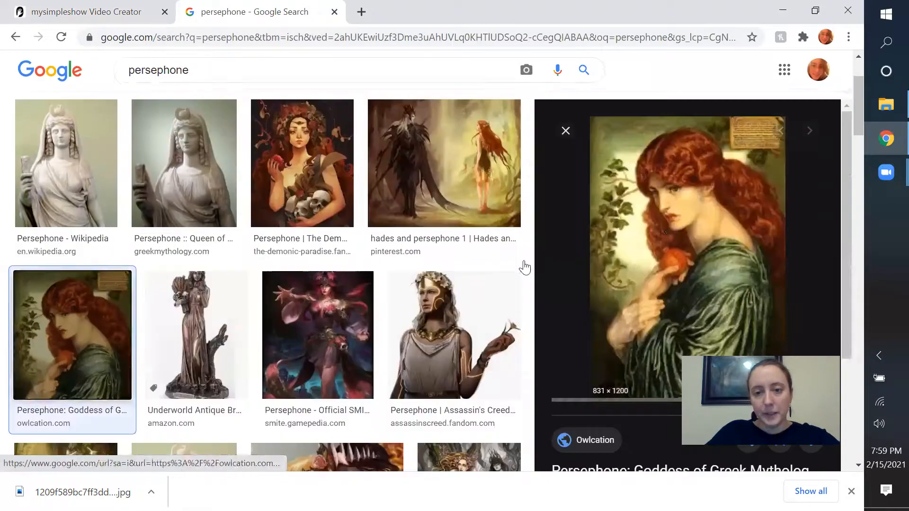
Save the red-haired Persephone painting to the Desktop as the JPEG image persephone.jpg.
right_click(645, 223)
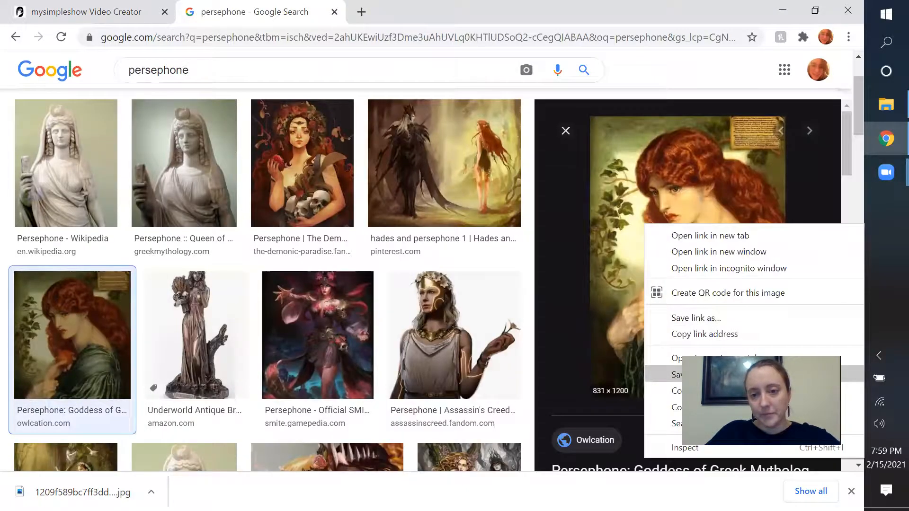
key("Return")
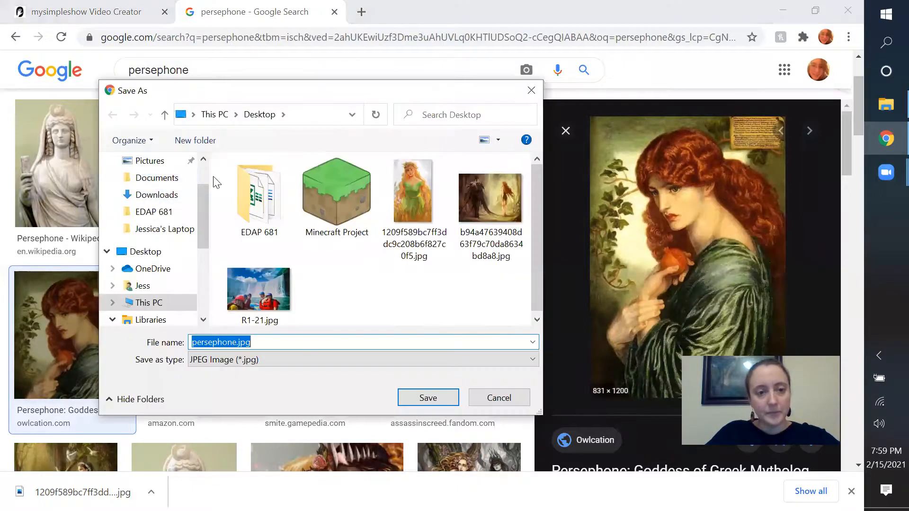
scroll(202, 173, "up", 2)
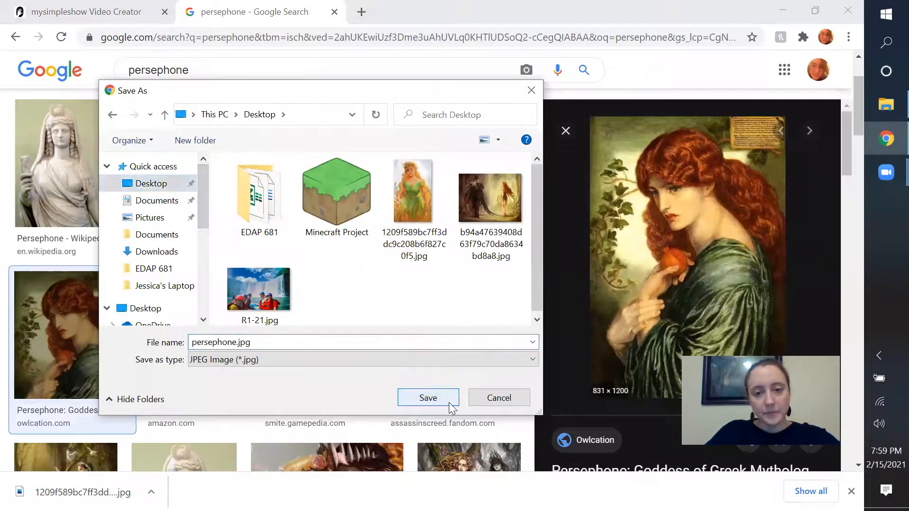
left_click(450, 403)
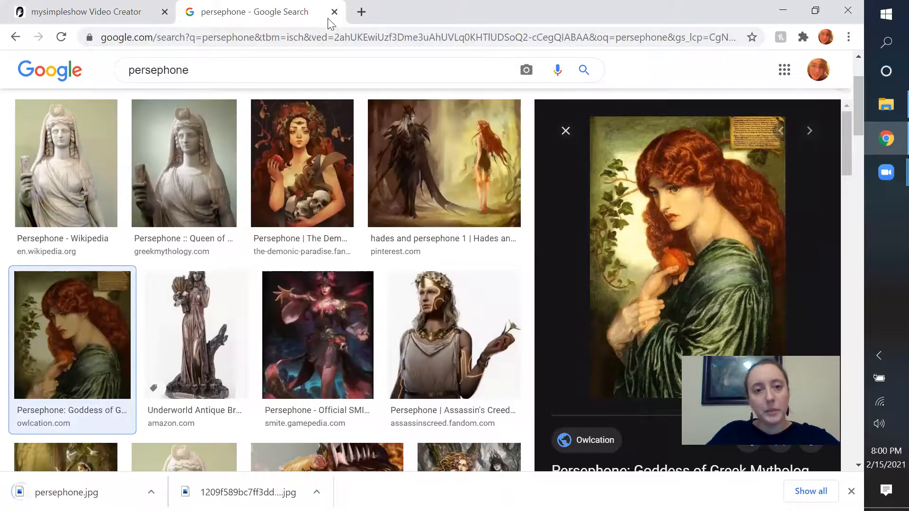
Switch back to the mysimpleshow tab and upload persephone.jpg from the Desktop as the "Persephone" illustration in Scene 2.
left_click(108, 5)
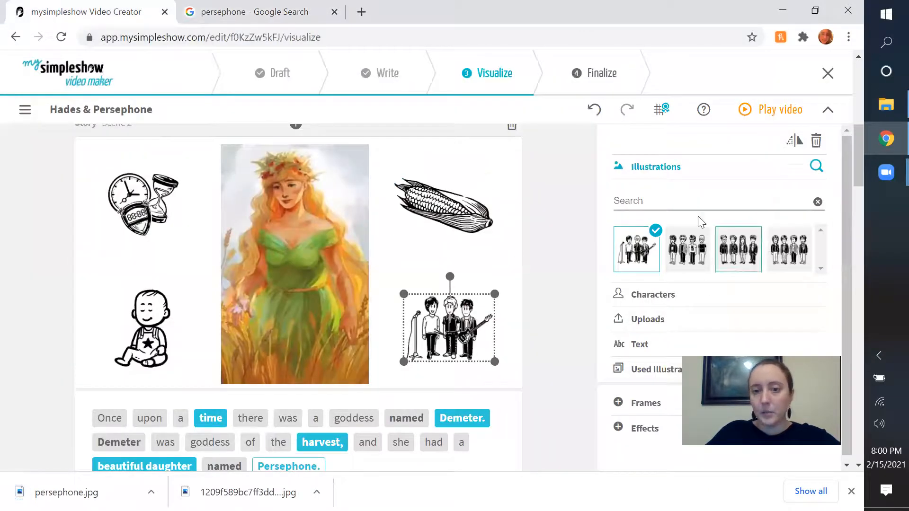
left_click(679, 318)
left_click(634, 303)
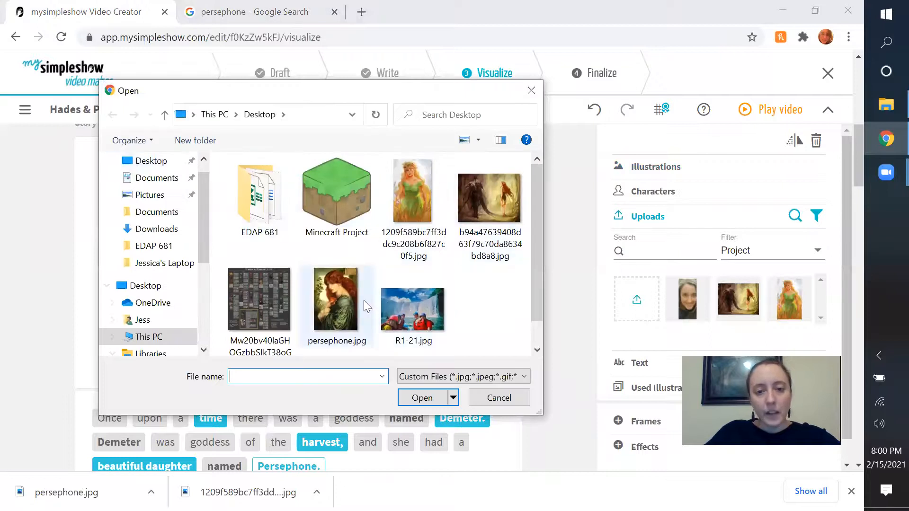
left_click(320, 308)
double_click(320, 308)
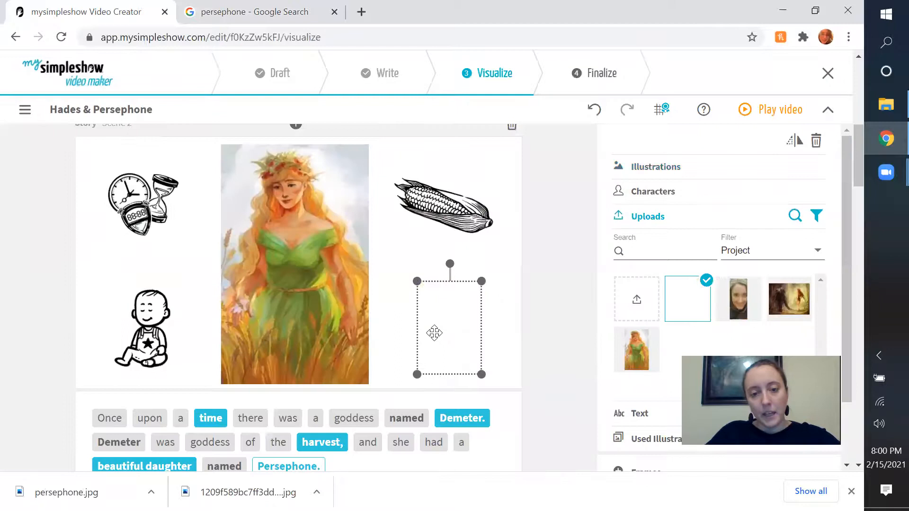
Enlarge the red-haired Persephone painting slightly and position it beneath the corn cob.
left_click_drag(417, 281, 412, 274)
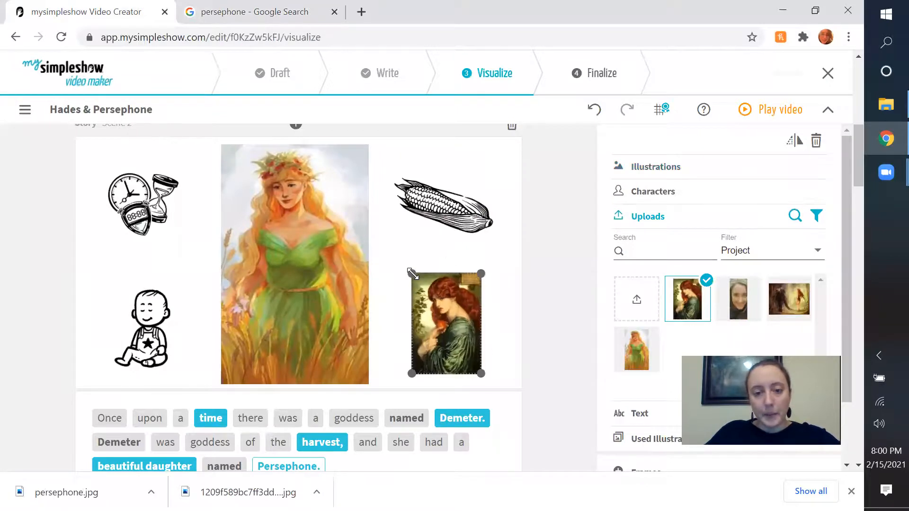
left_click_drag(481, 375, 483, 376)
left_click_drag(465, 347, 467, 335)
left_click(570, 346)
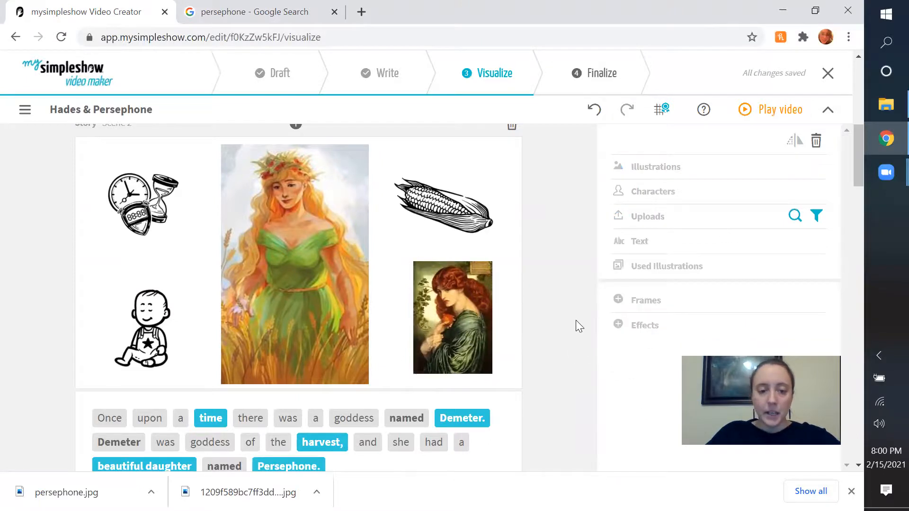
Move the calendar illustration to the upper-left corner of the Scene 3 canvas and enlarge it slightly.
scroll(575, 317, "down", 2)
scroll(577, 311, "down", 5)
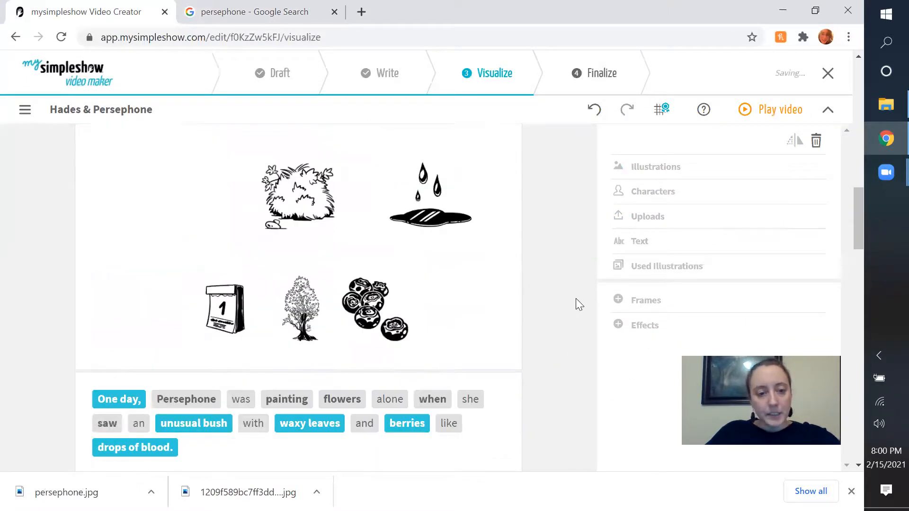
left_click_drag(226, 322, 129, 172)
scroll(184, 223, "up", 1)
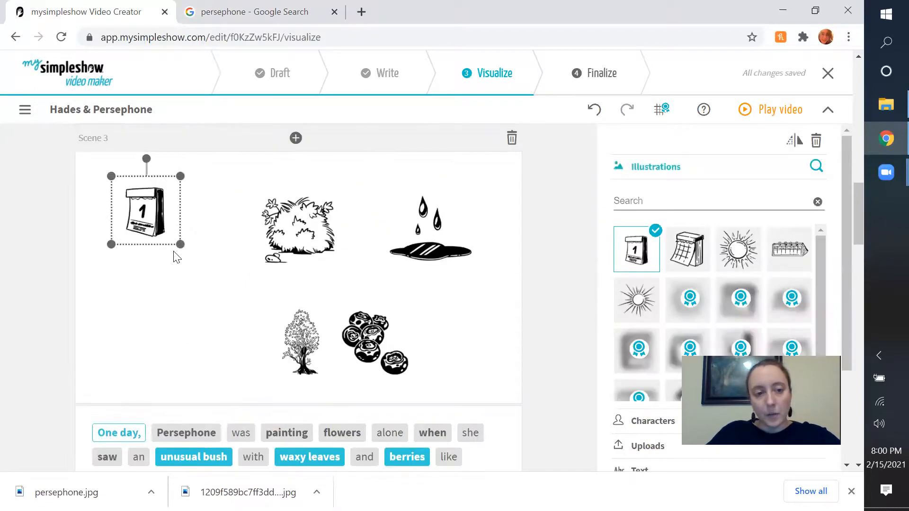
left_click_drag(180, 246, 158, 231)
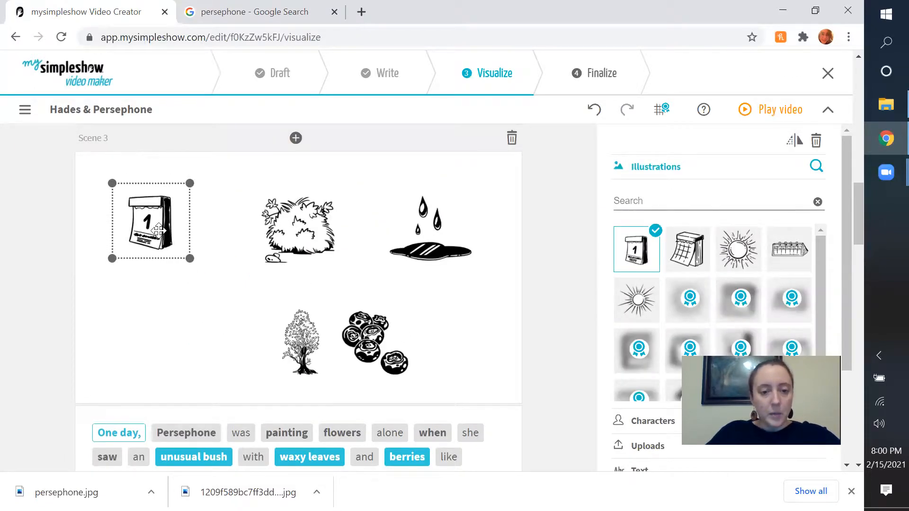
scroll(273, 339, "down", 1)
scroll(272, 327, "up", 1)
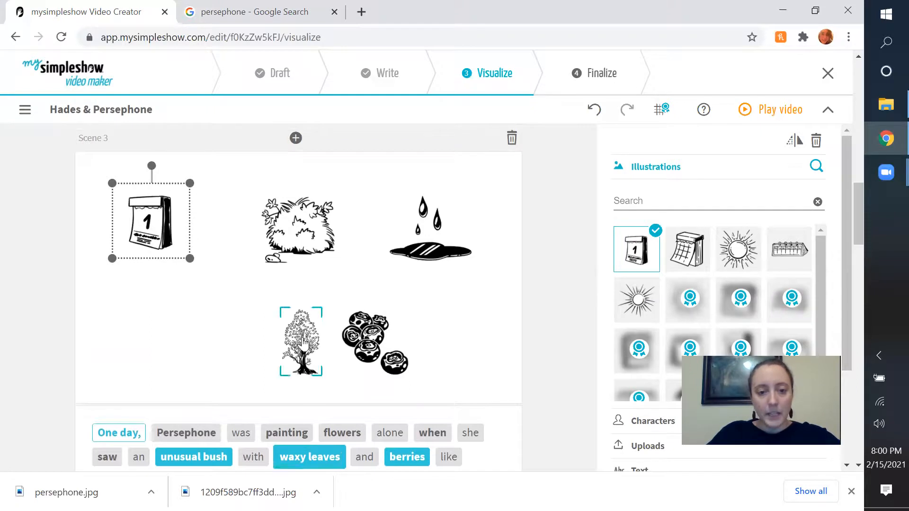
Add an illustration for the keyword "flowers" in Scene 3, choose the potted flower and place it just below the calendar.
left_click(344, 432)
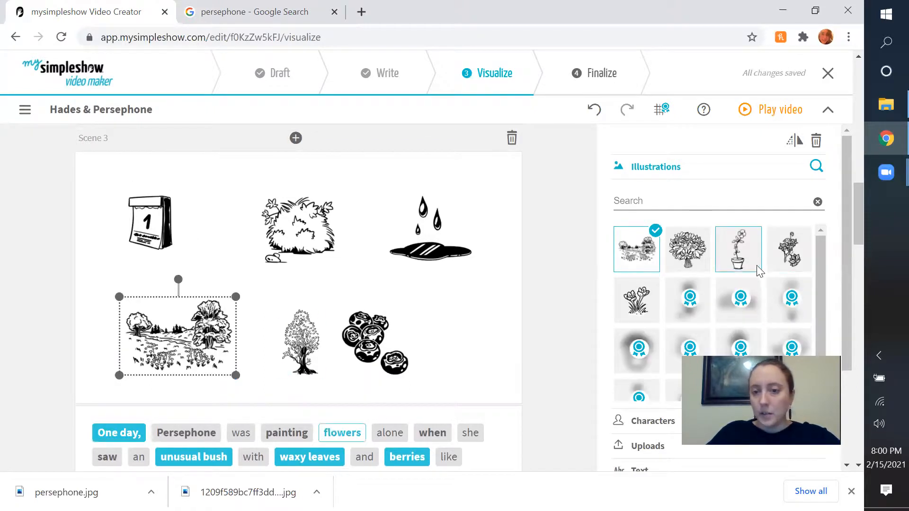
left_click(747, 260)
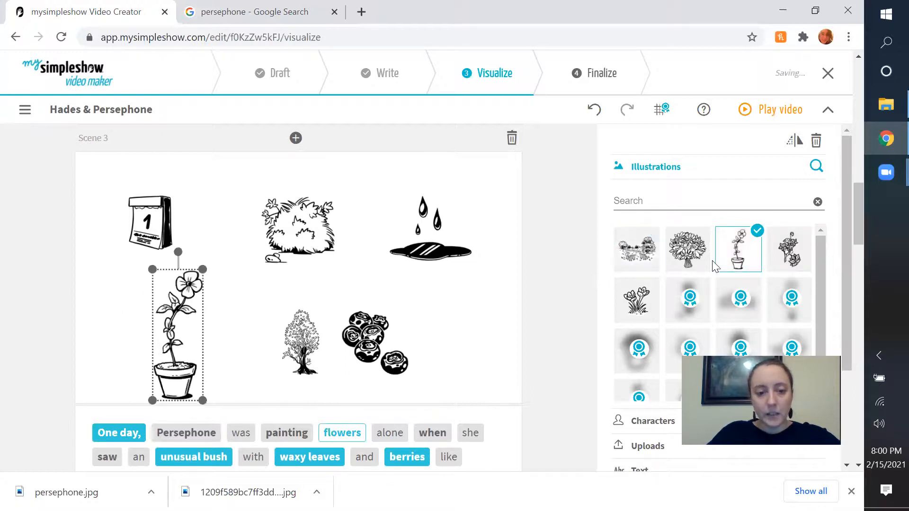
left_click_drag(173, 347, 177, 317)
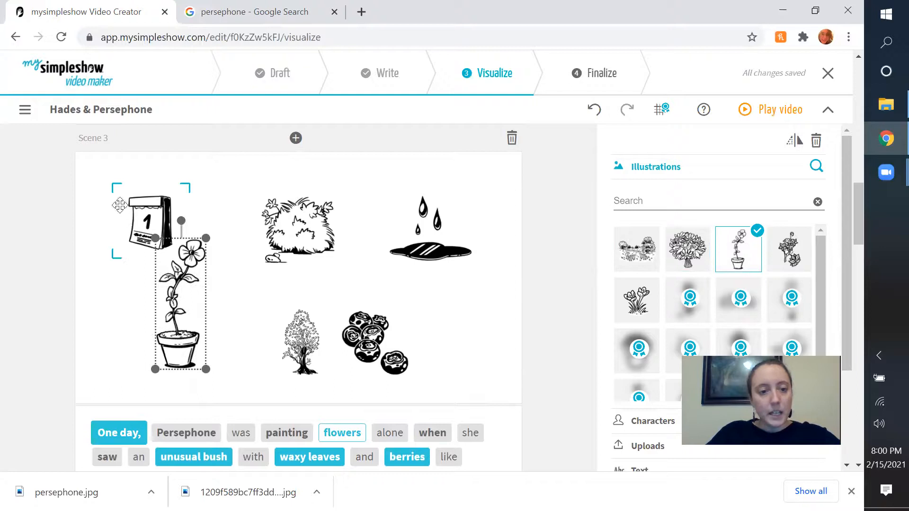
left_click_drag(120, 205, 122, 208)
left_click_drag(179, 347, 200, 345)
Enlarge the bush near the middle of Scene 3 and shift the potted flower away from it, closer to the calendar.
left_click(316, 258)
left_click_drag(338, 266, 372, 302)
left_click_drag(319, 262, 315, 246)
left_click_drag(196, 297, 152, 267)
left_click_drag(300, 251, 258, 255)
left_click_drag(327, 289, 342, 306)
left_click_drag(295, 270, 294, 269)
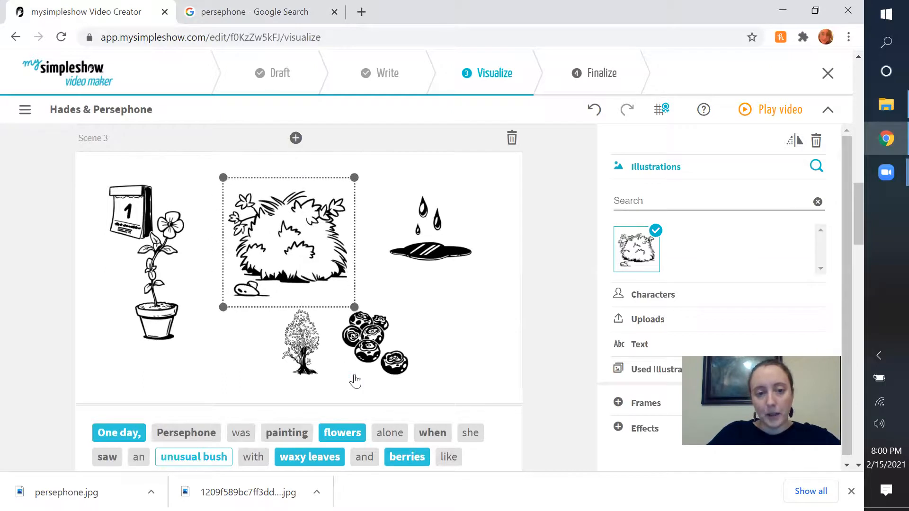
Remove the "waxy leaves" tree illustration and rearrange the berries above the blood drops beside the bush.
left_click(308, 437)
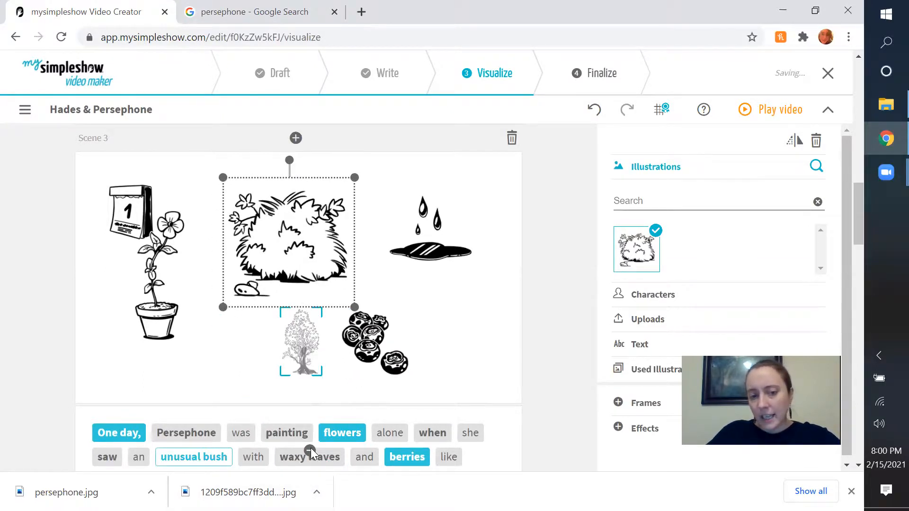
left_click(370, 485)
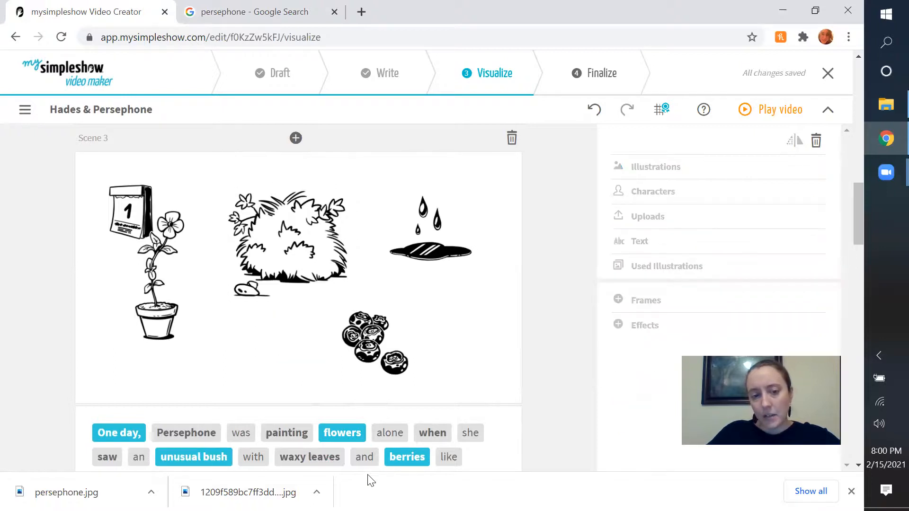
left_click_drag(409, 261, 432, 336)
left_click_drag(374, 342, 423, 231)
Enlarge the bush further, lower it on the canvas, and adjust the spacing of the berries and blood drops beside it.
left_click(300, 273)
left_click_drag(355, 308, 374, 326)
left_click_drag(308, 287, 305, 326)
mouse_move(414, 253)
left_mouse_down()
mouse_move(441, 260)
mouse_move(430, 266)
mouse_move(432, 258)
left_mouse_up()
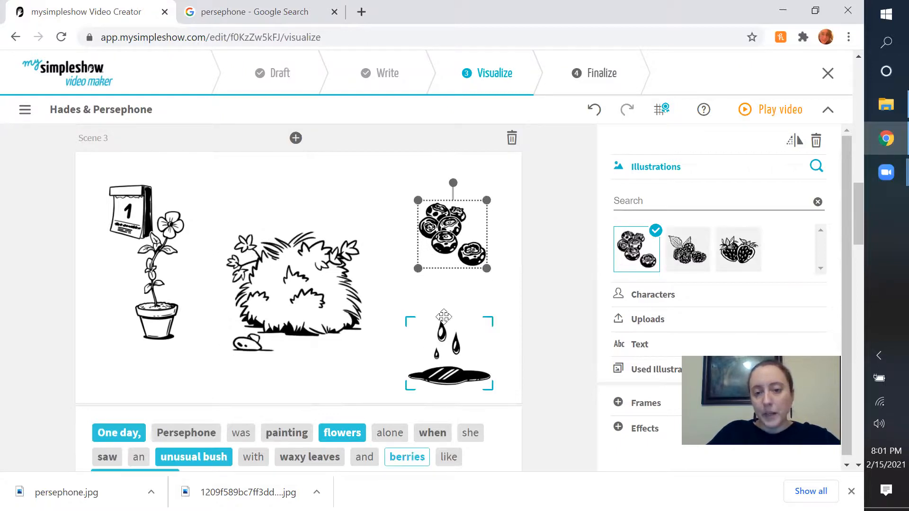
left_click_drag(444, 317, 441, 298)
left_click_drag(432, 338, 432, 342)
left_click_drag(444, 248, 442, 231)
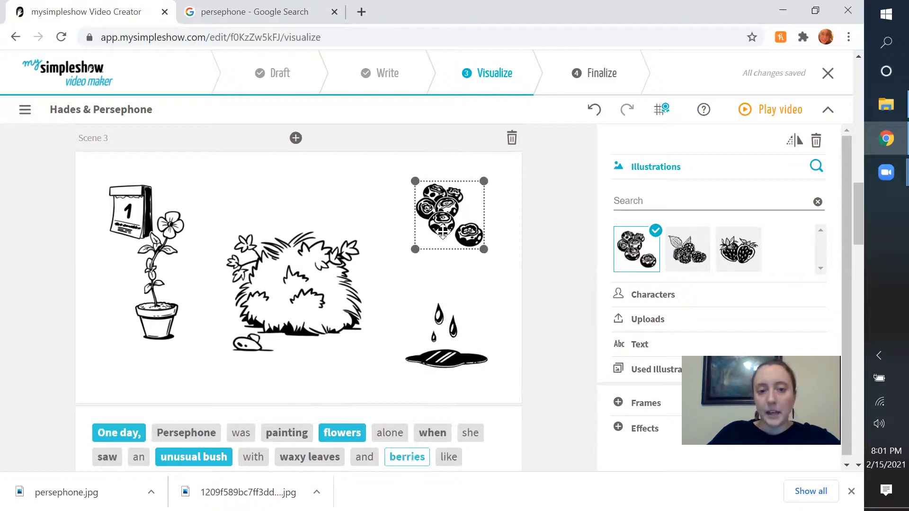
Remove the "One day" calendar illustration and move the potted flower up to the left of the bush.
left_click_drag(125, 226, 122, 229)
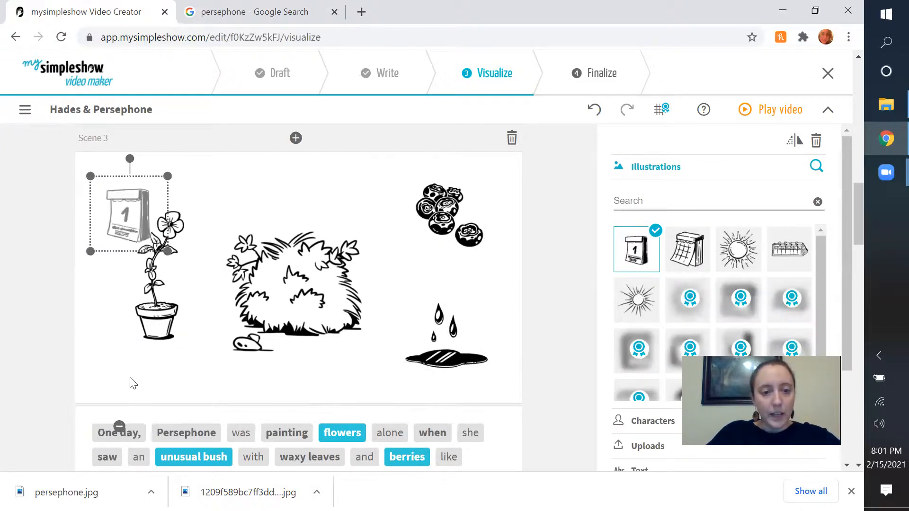
left_click(158, 319)
left_click(134, 338)
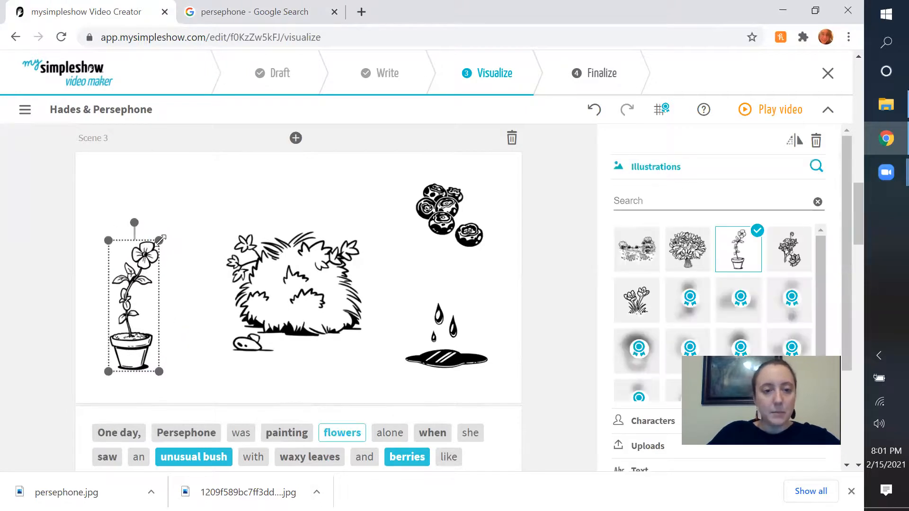
left_click_drag(137, 326, 135, 270)
Enlarge the bush again and center it between the potted flower and the berries.
left_click(231, 363)
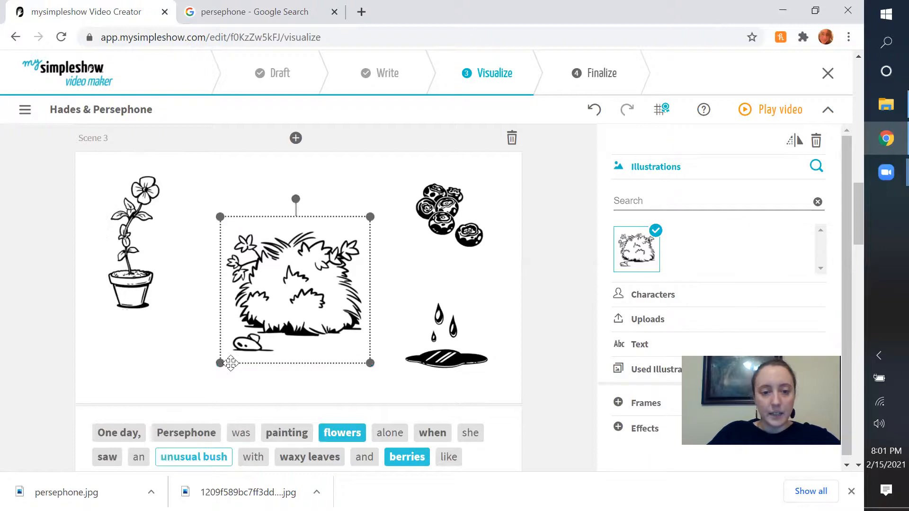
left_click_drag(220, 363, 195, 387)
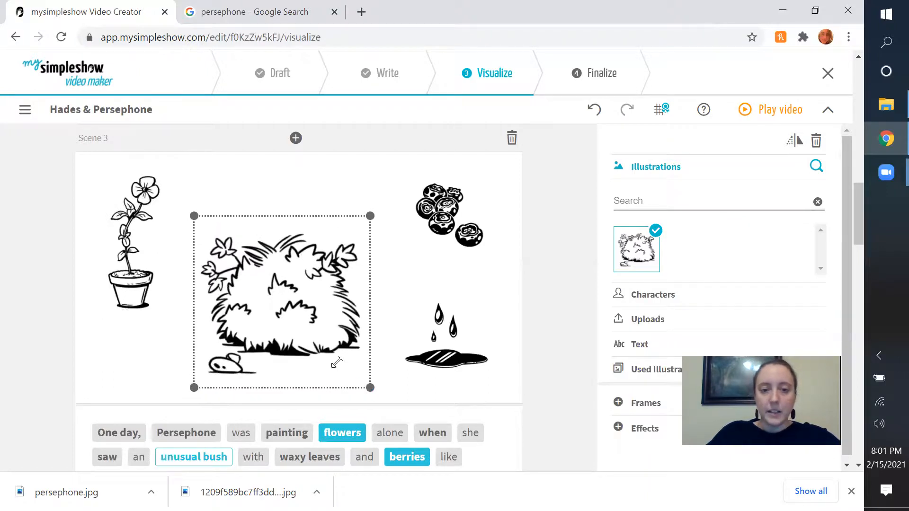
left_click(540, 332)
left_click(325, 308)
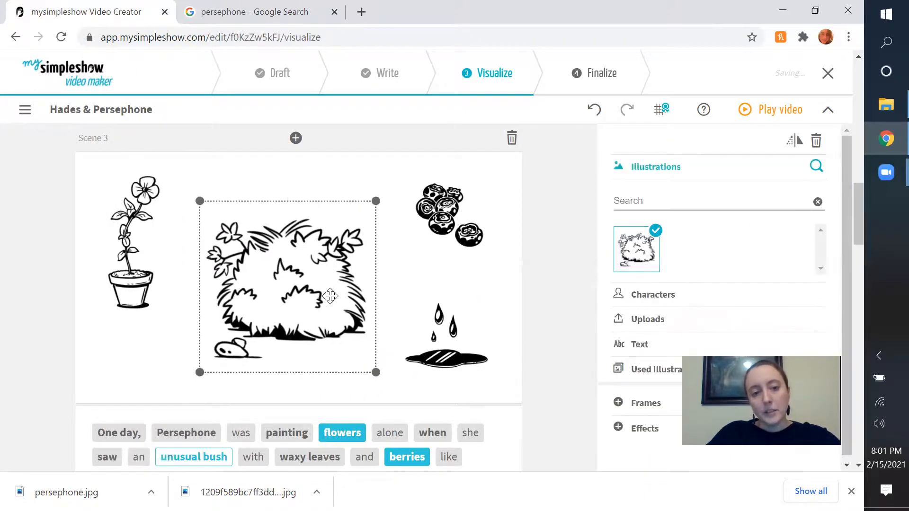
left_click(524, 322)
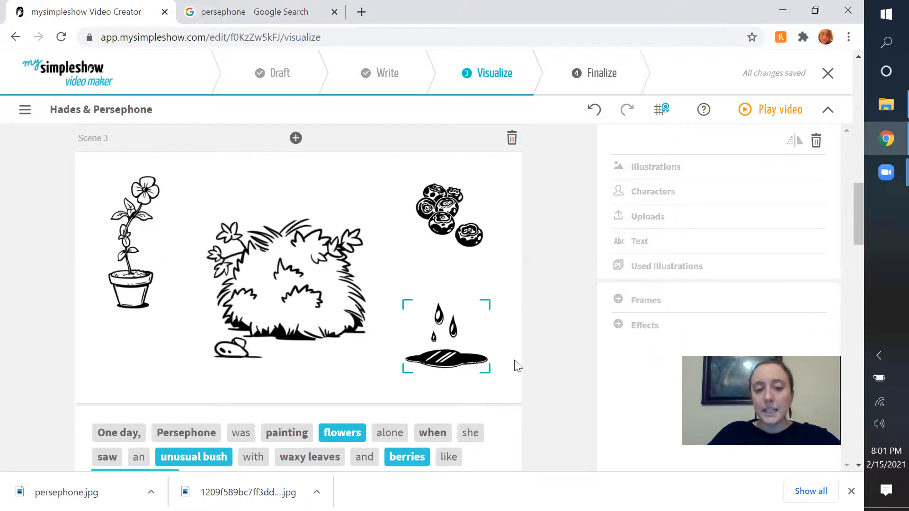
Shrink the blood drops illustration and align it beneath the berries, lowering the berries slightly.
left_click(441, 373)
left_click_drag(463, 338, 471, 315)
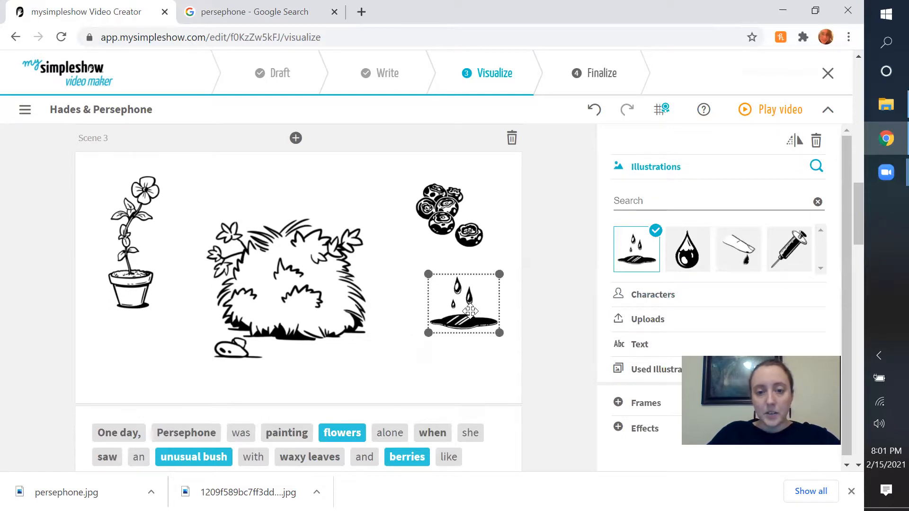
left_click(559, 345)
left_click_drag(474, 329, 472, 343)
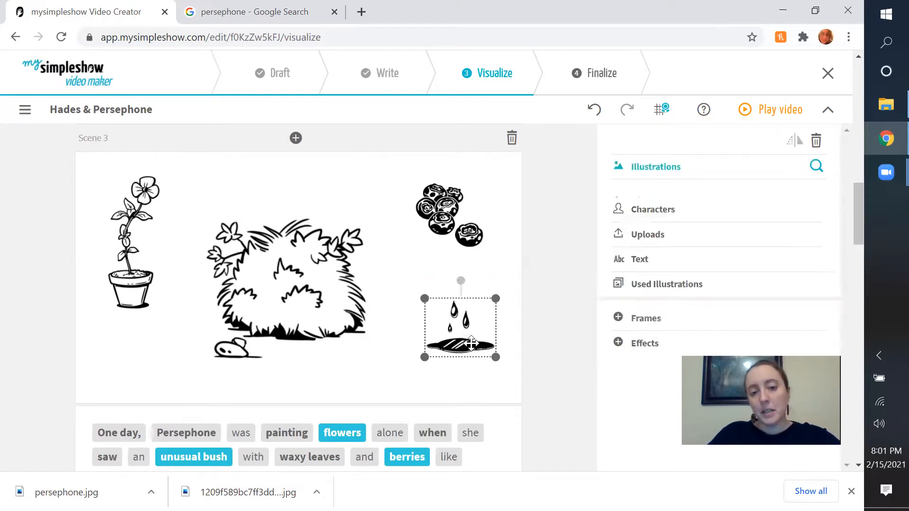
left_click_drag(448, 215, 450, 234)
left_click(539, 319)
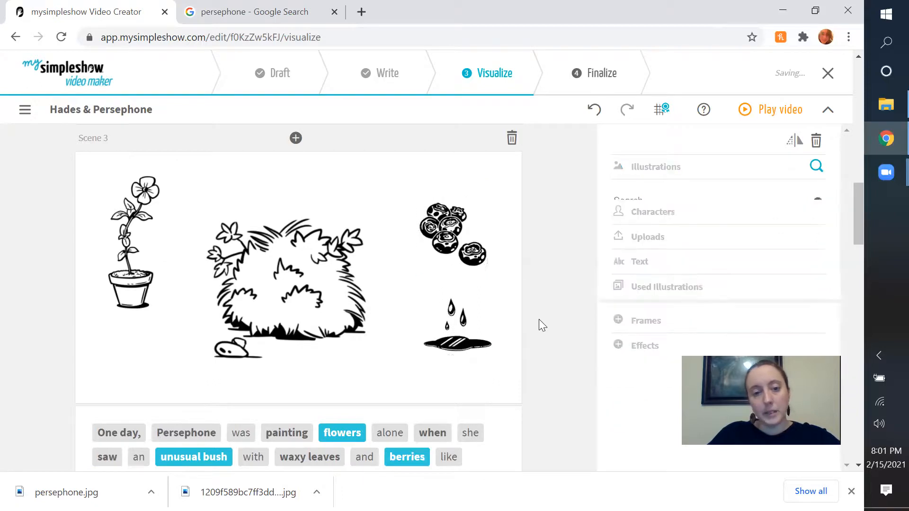
Look over the remaining scenes and preview the video through Scene 3, closing the preview when done.
scroll(539, 319, "down", 9)
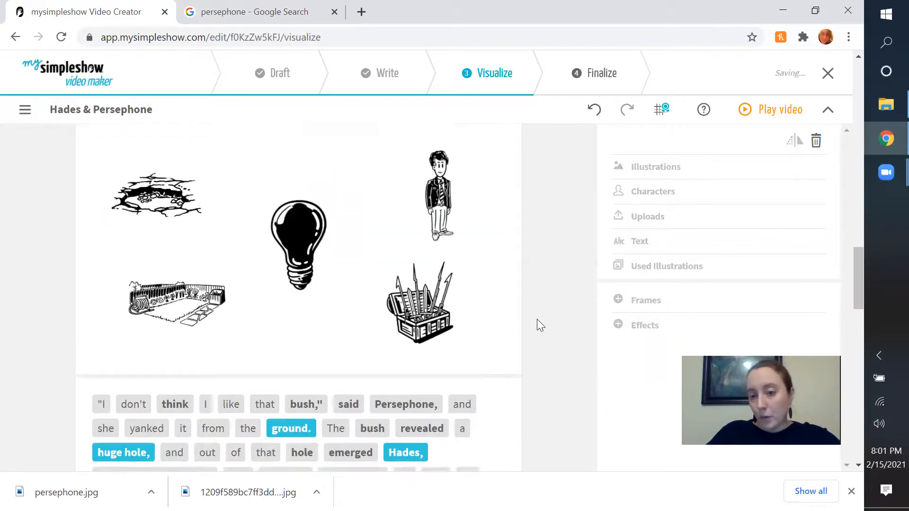
scroll(537, 320, "down", 15)
scroll(531, 328, "down", 4)
scroll(531, 328, "up", 20)
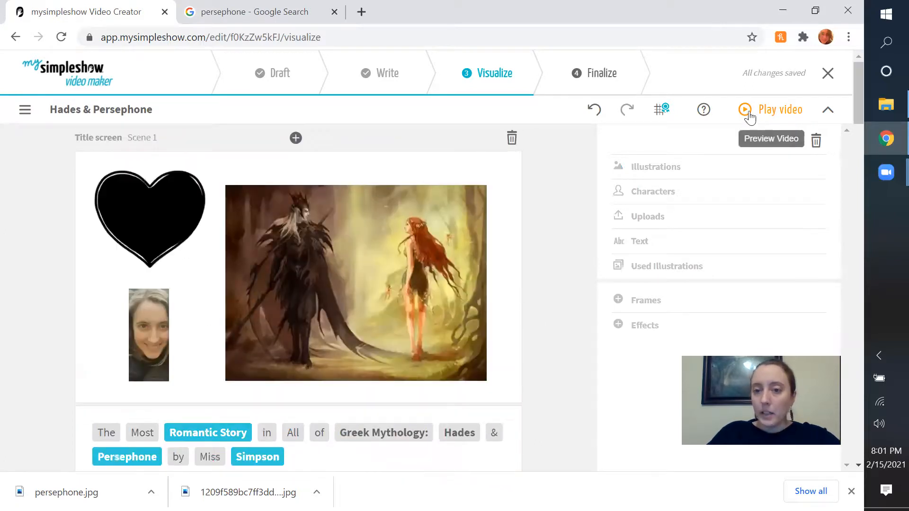
left_click(751, 113)
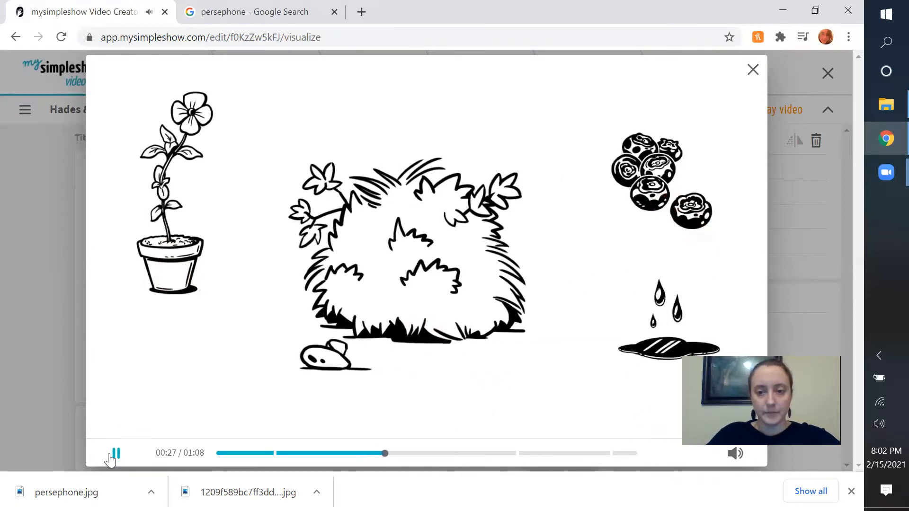
left_click(754, 73)
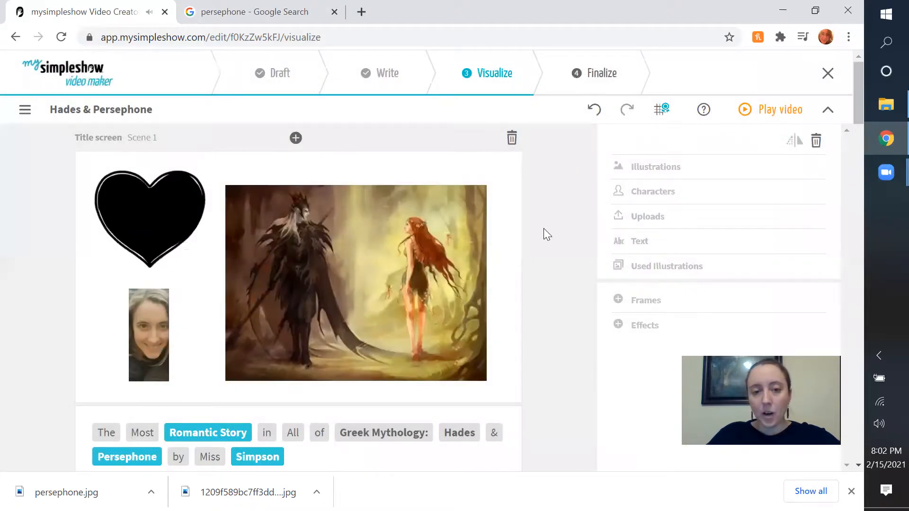
Review the scenes, proceed to the Finalize stage and finalize the video with Paul as the speaker voice.
scroll(543, 228, "down", 5)
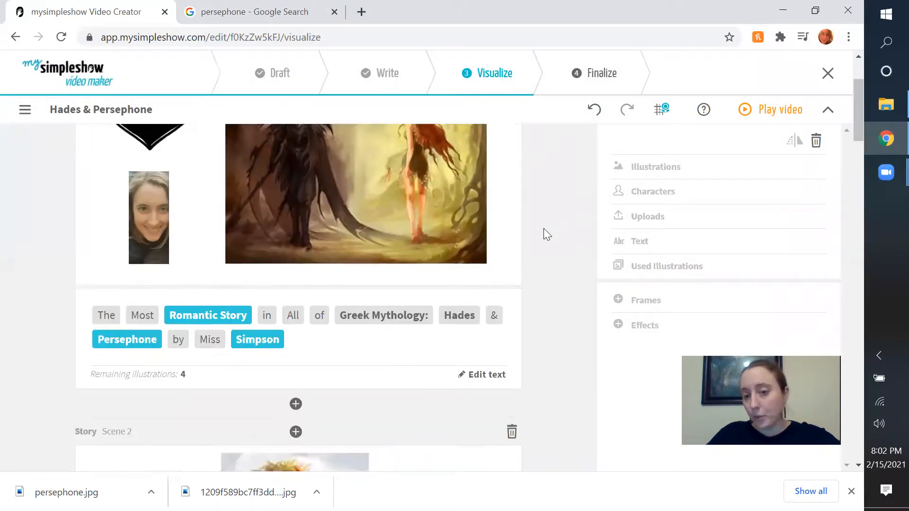
scroll(544, 228, "down", 15)
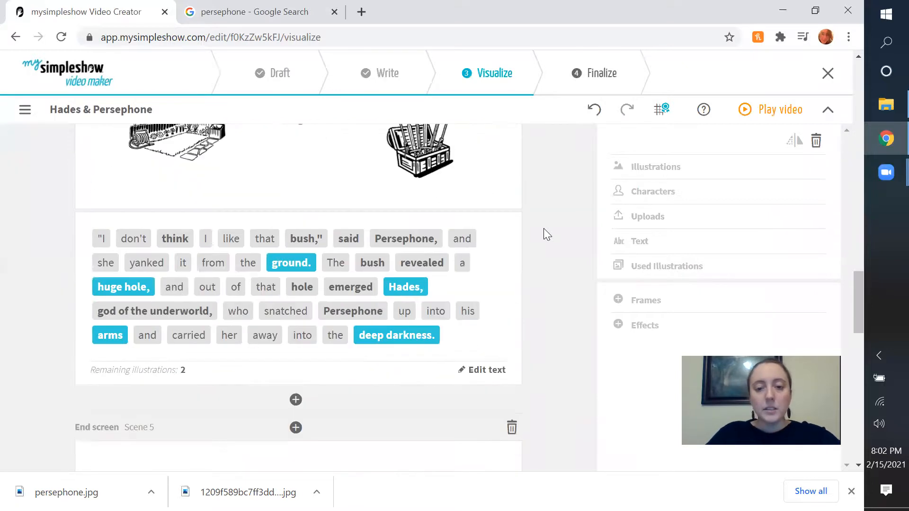
scroll(539, 357, "down", 18)
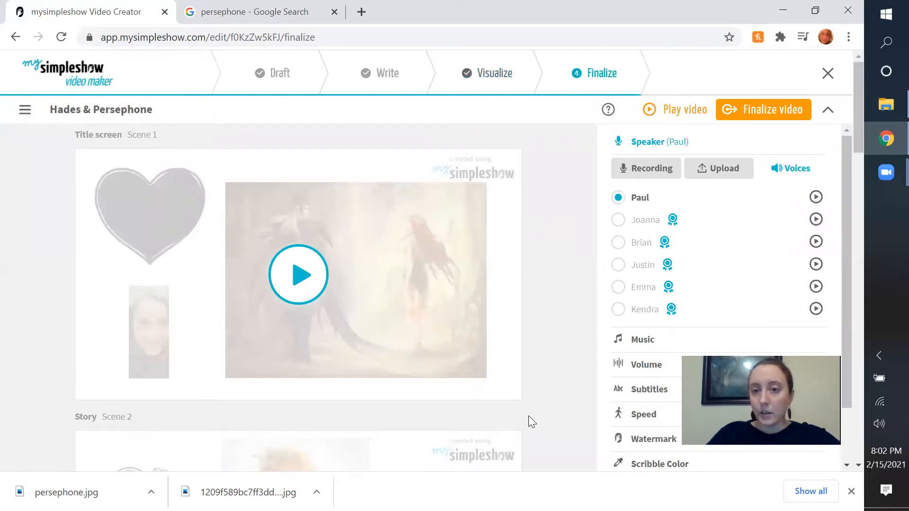
scroll(528, 416, "down", 15)
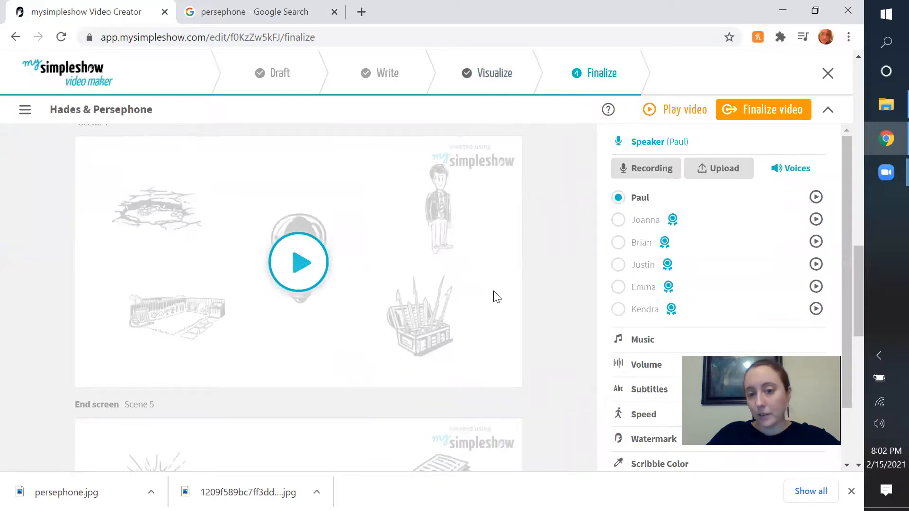
scroll(553, 314, "up", 15)
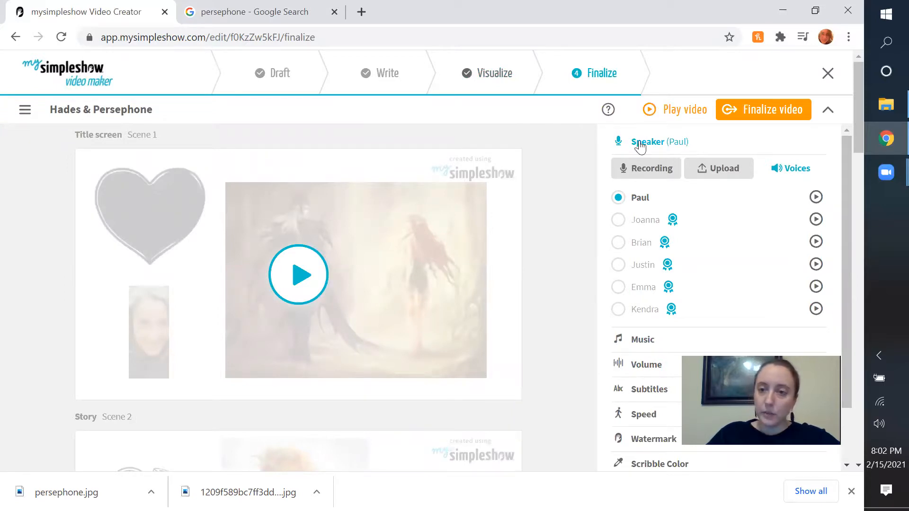
left_click(741, 115)
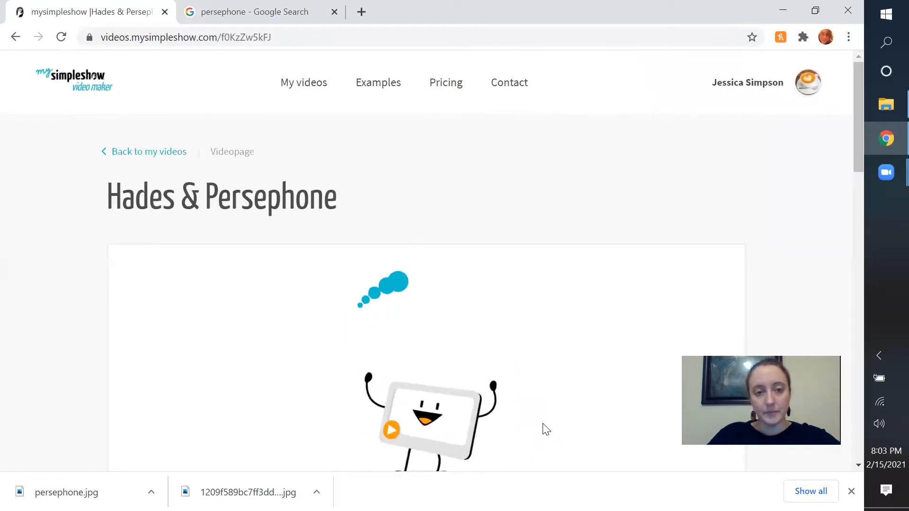
scroll(541, 426, "down", 3)
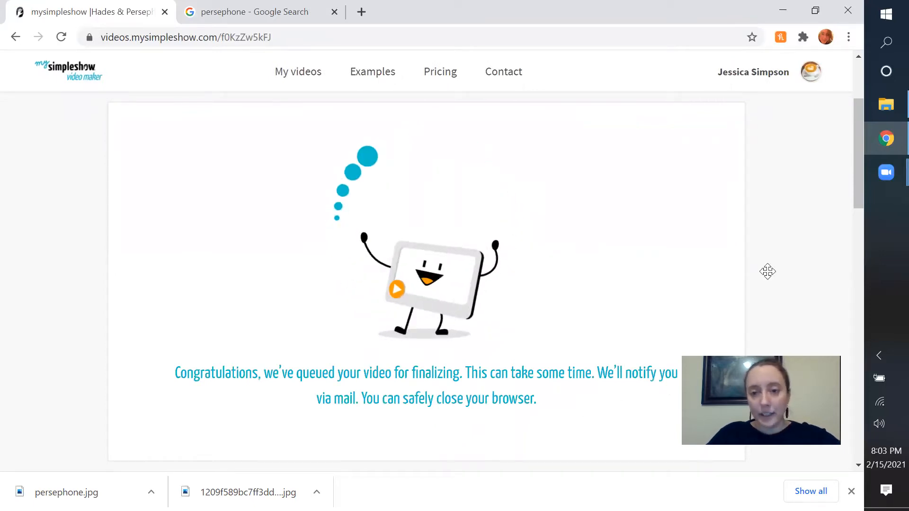
left_click_drag(815, 400, 663, 173)
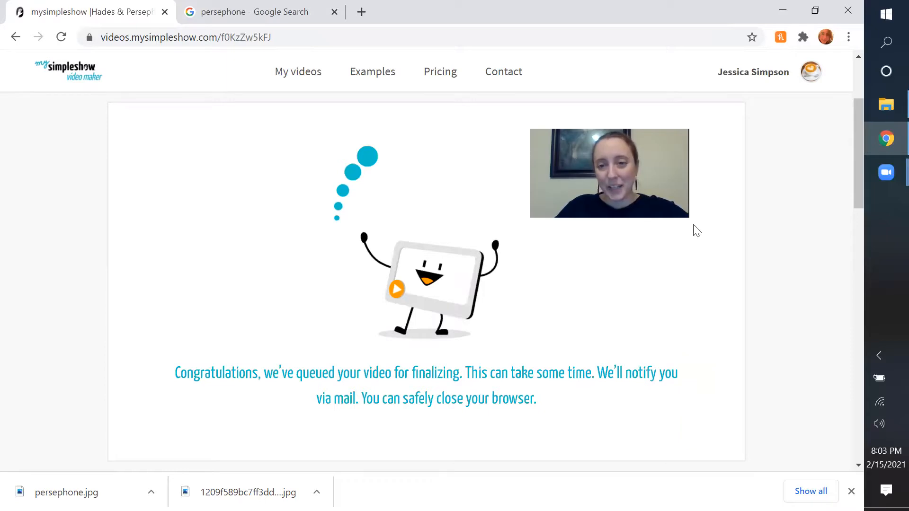
left_click_drag(718, 256, 746, 294)
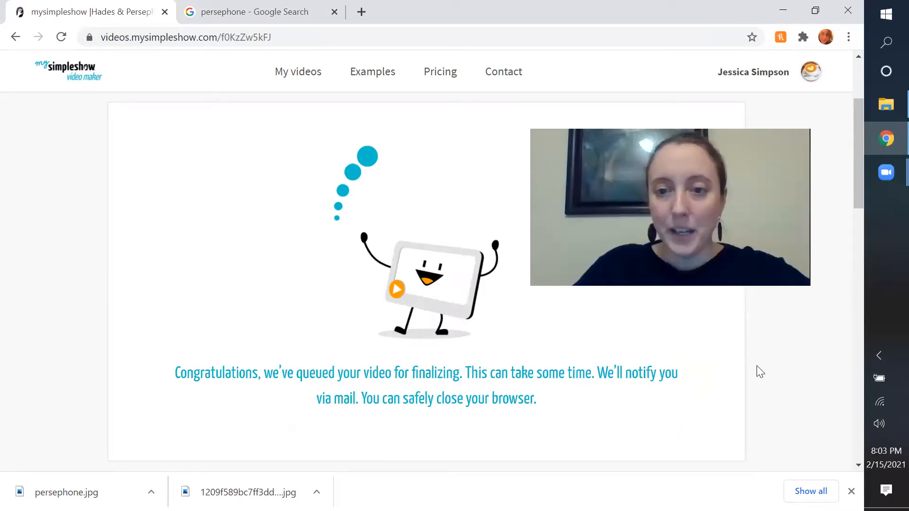
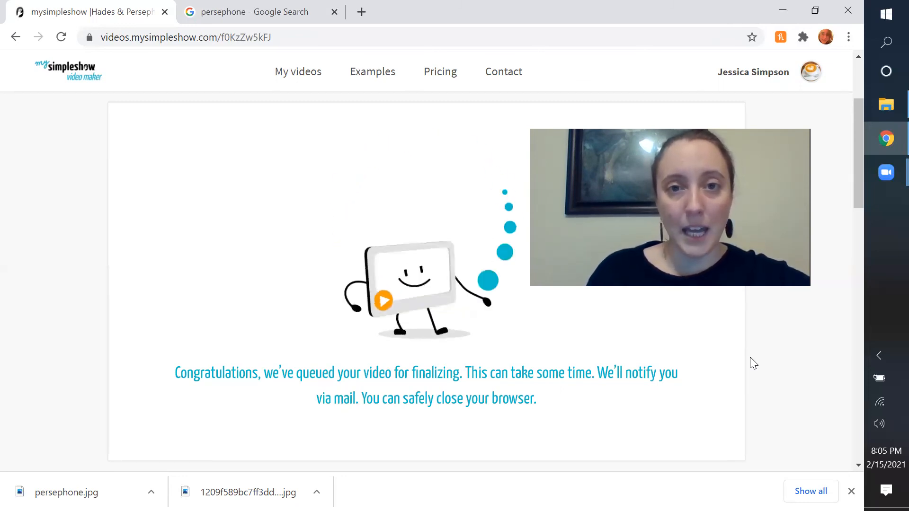
left_click(881, 176)
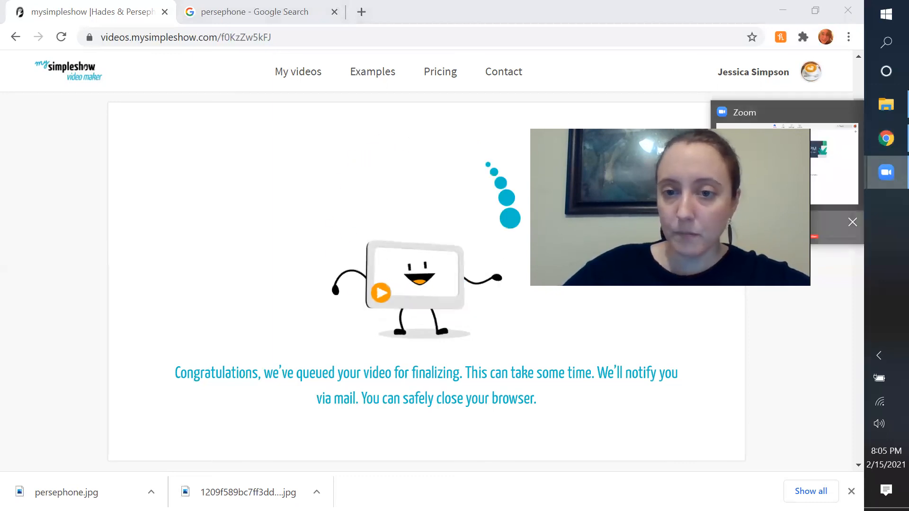
mouse_move(884, 181)
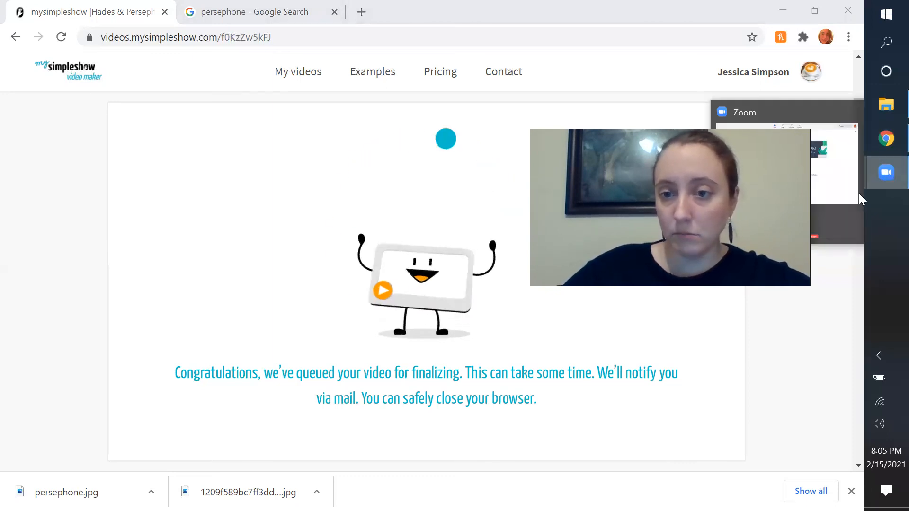